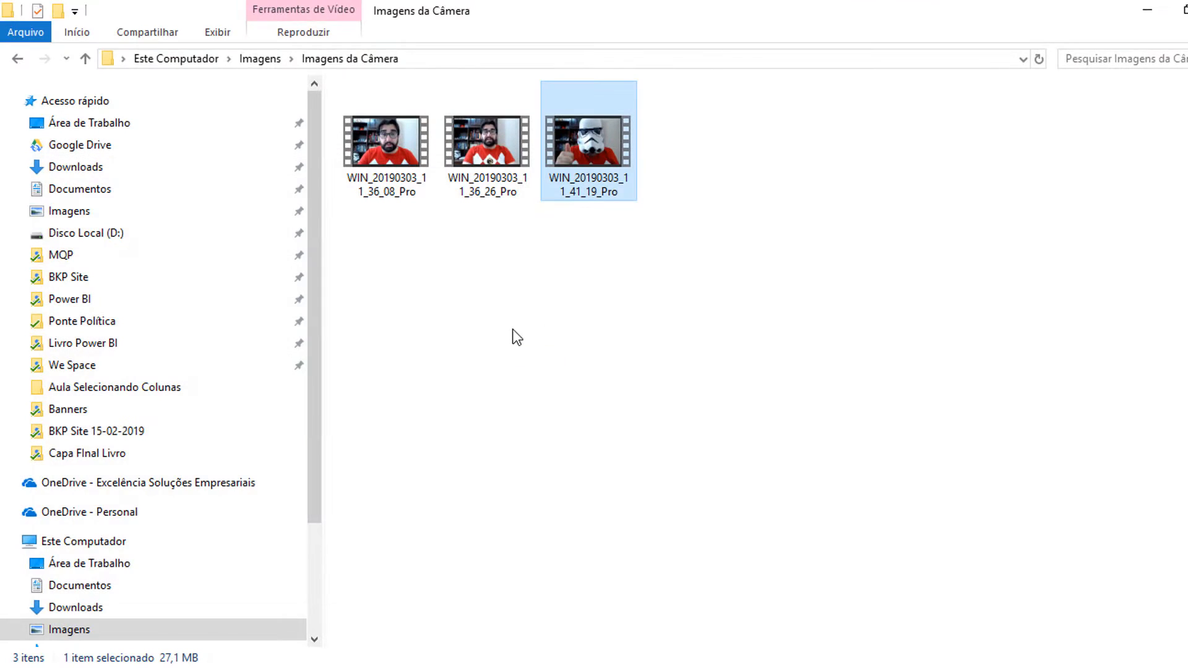
Step: Start a new blank Excel workbook
key(super+d)
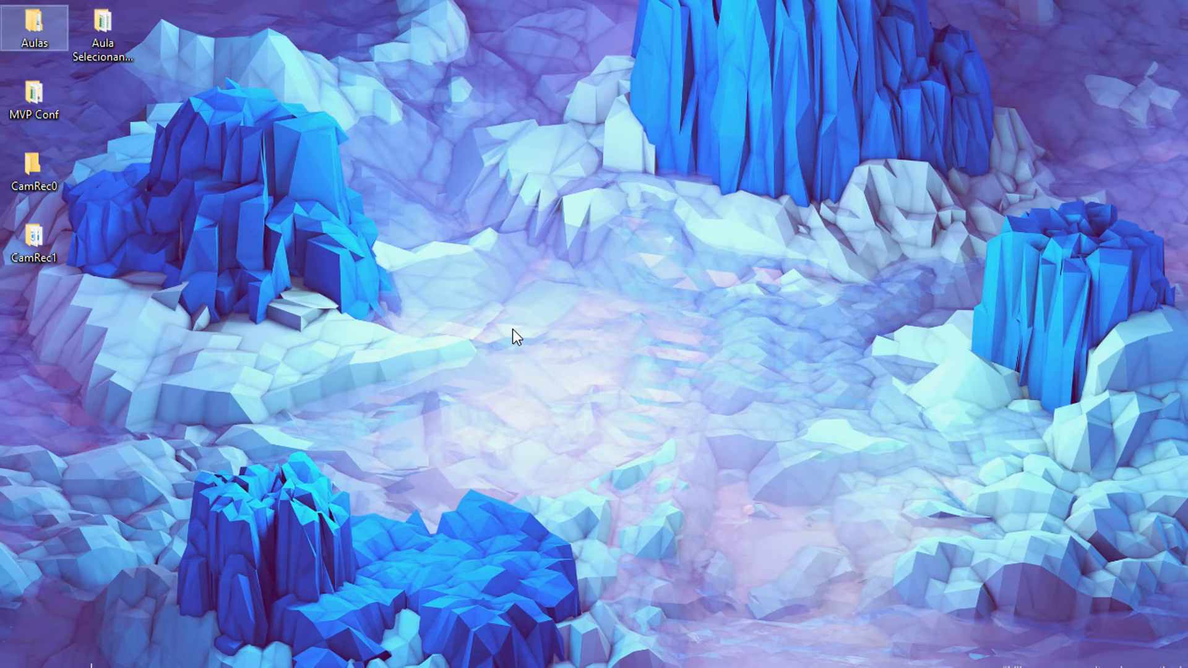
key(super)
click(363, 198)
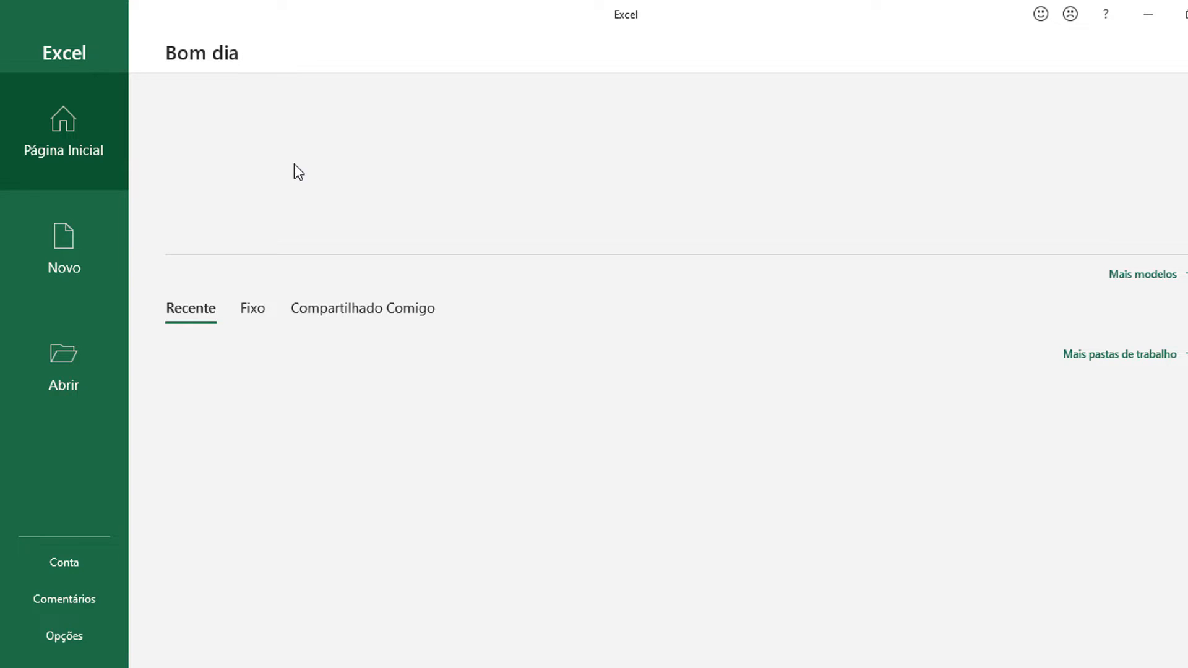
click(235, 143)
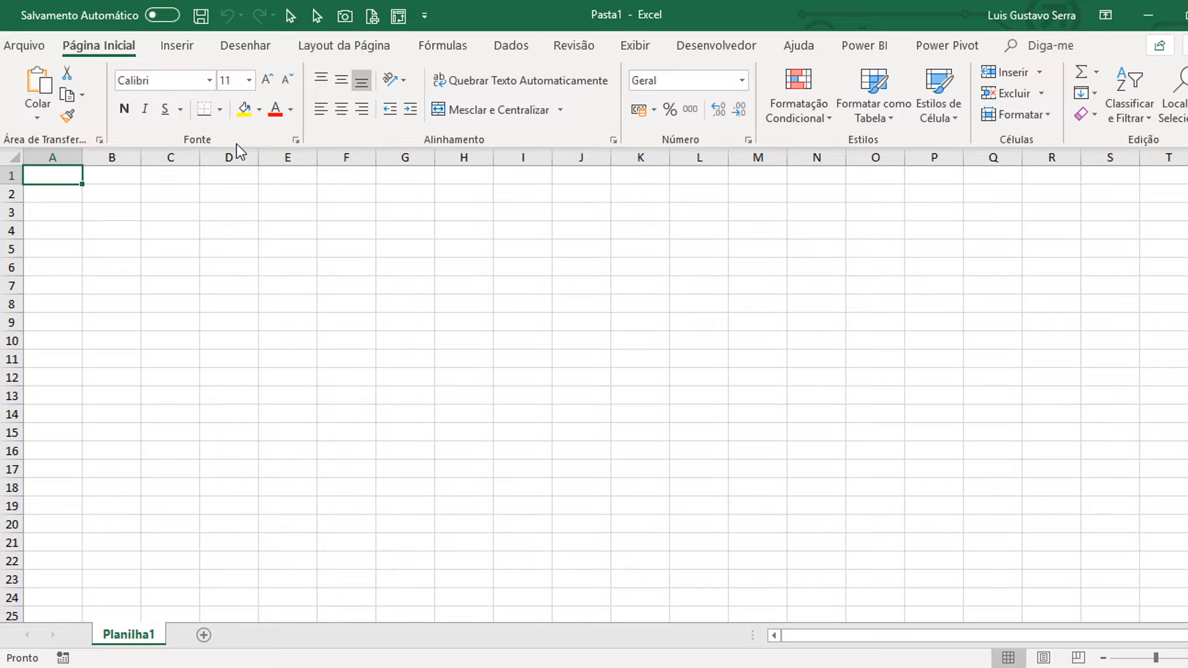
Step: Import Tabela1 from the workbook Base_Exercícios_2019 in the desktop folder Aula Selecionando Colunas and load it into a worksheet
click(511, 46)
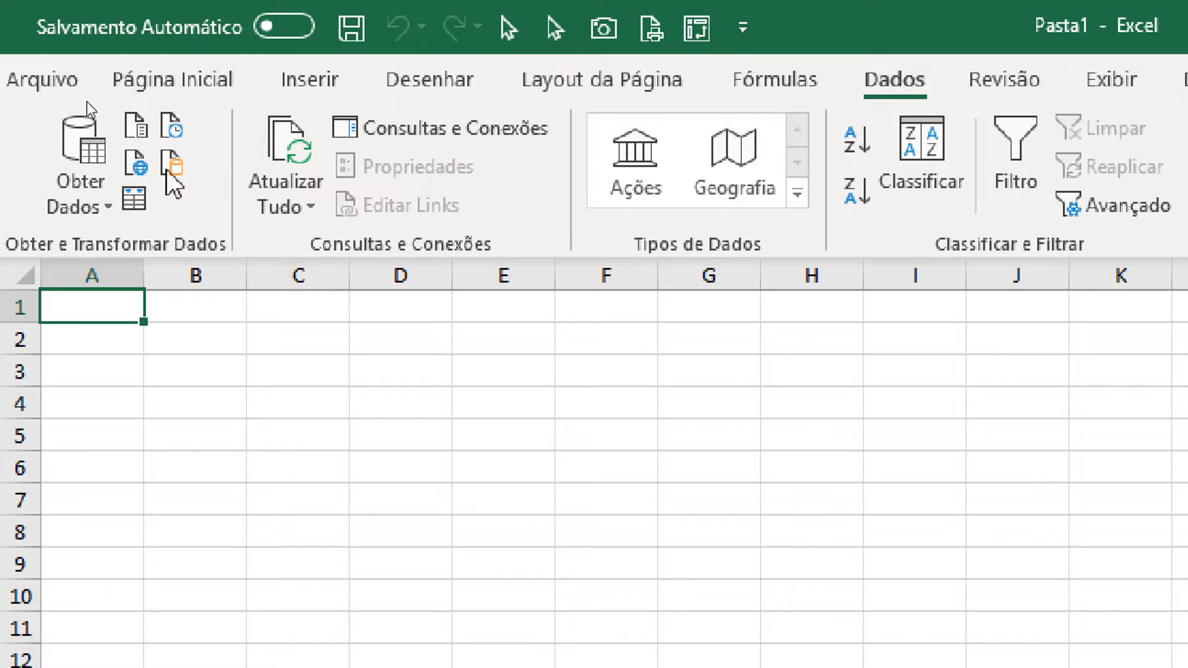
click(95, 202)
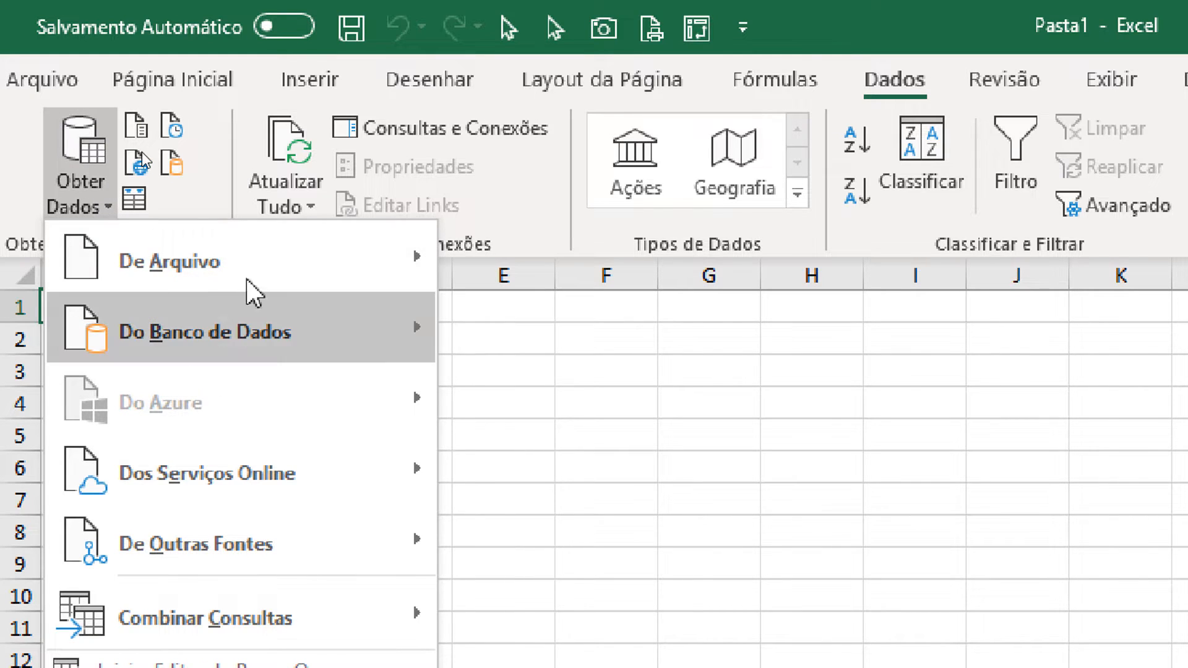
mouse_move(322, 247)
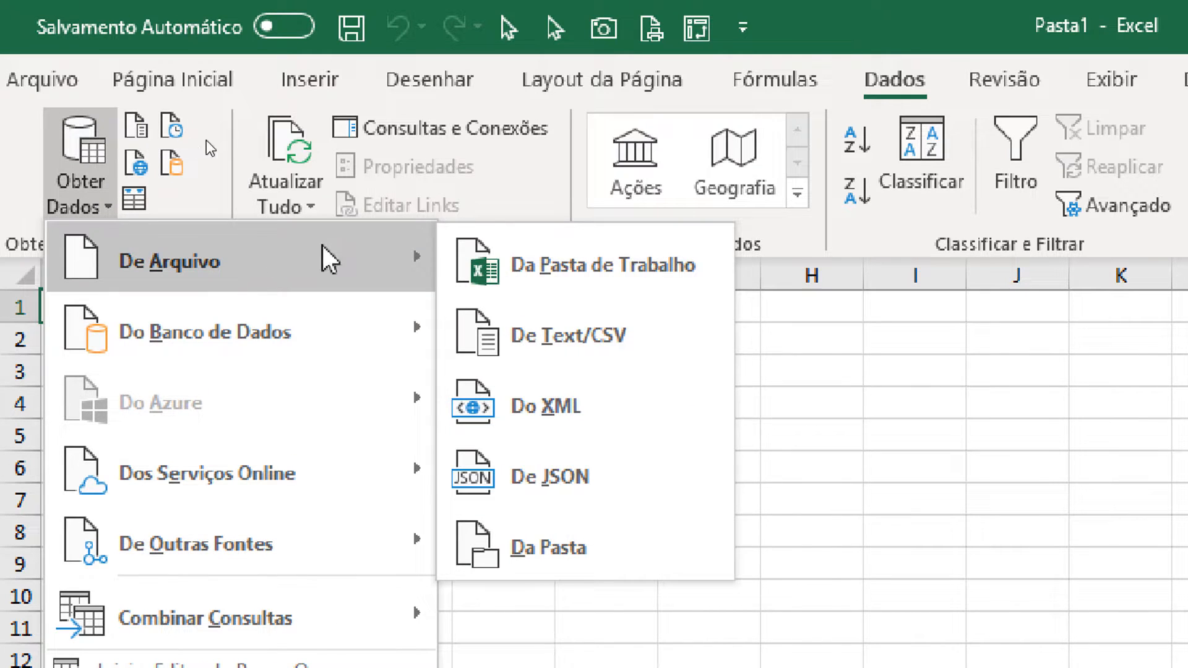
click(555, 261)
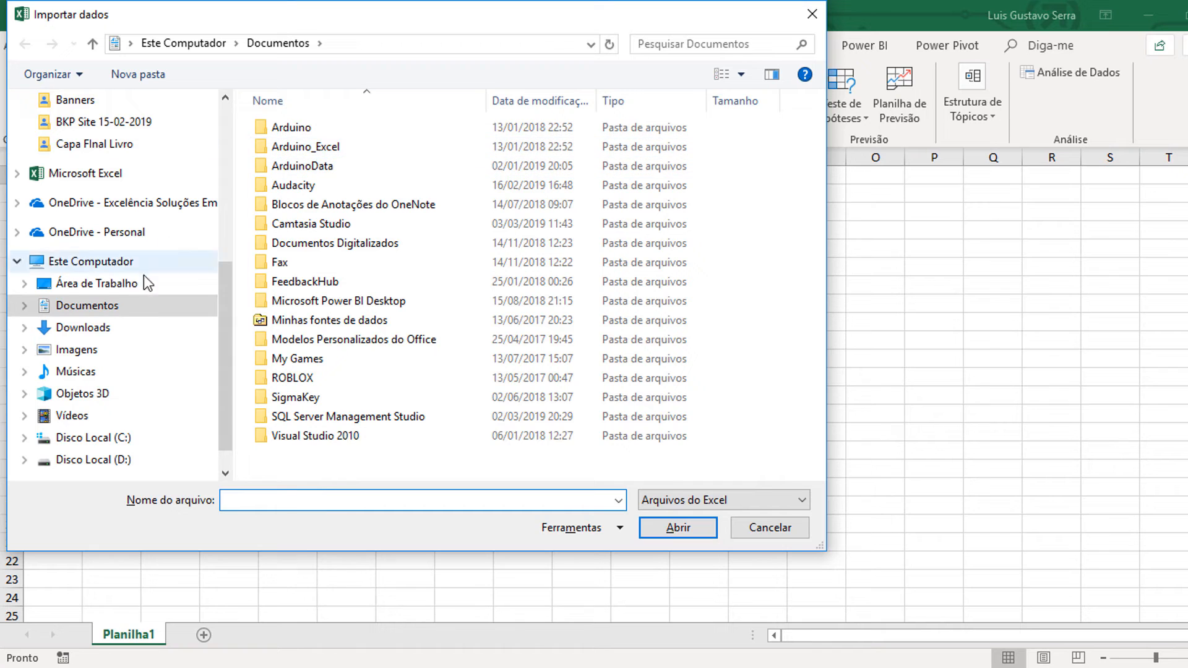
click(117, 281)
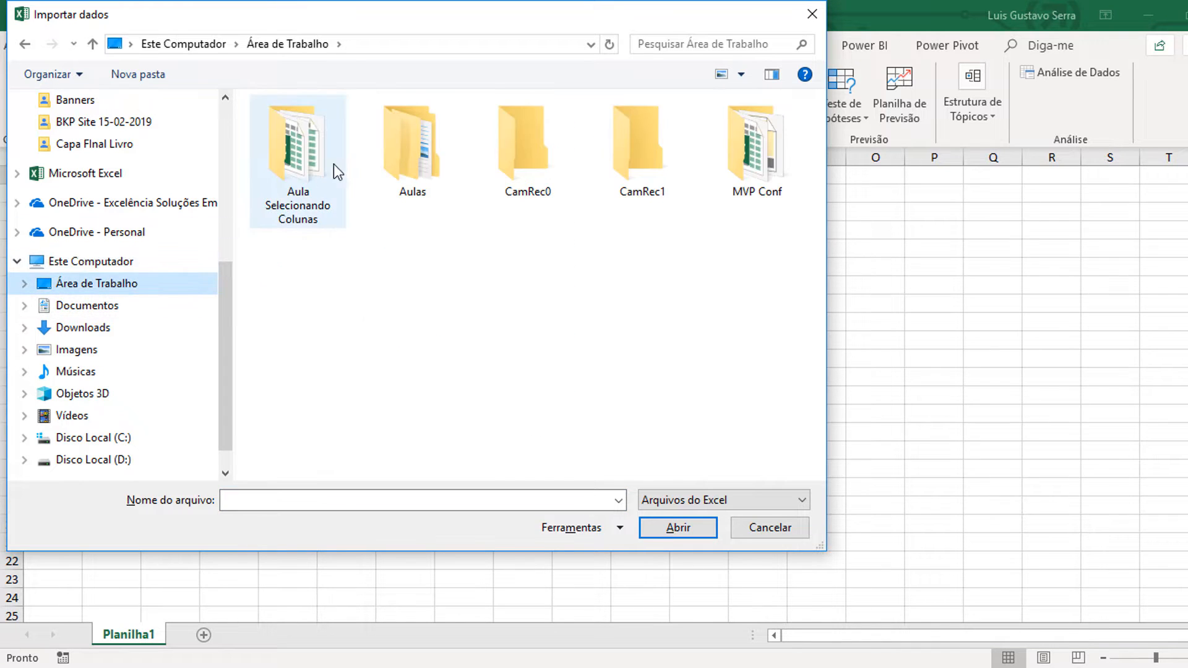
double_click(288, 167)
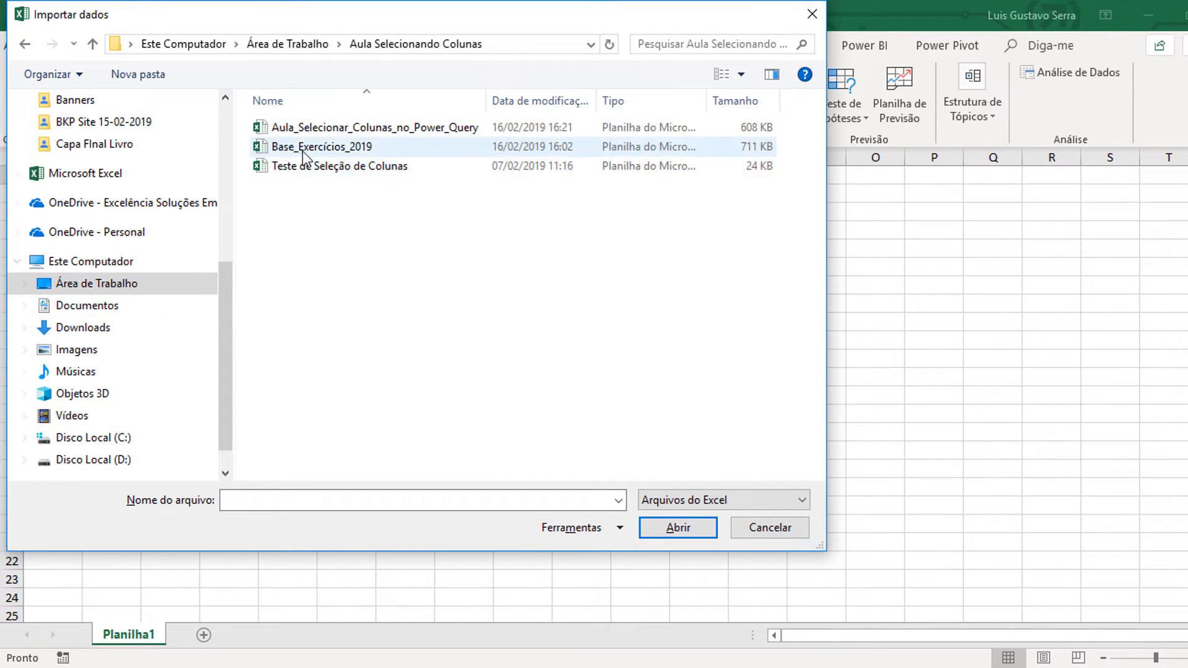
click(307, 149)
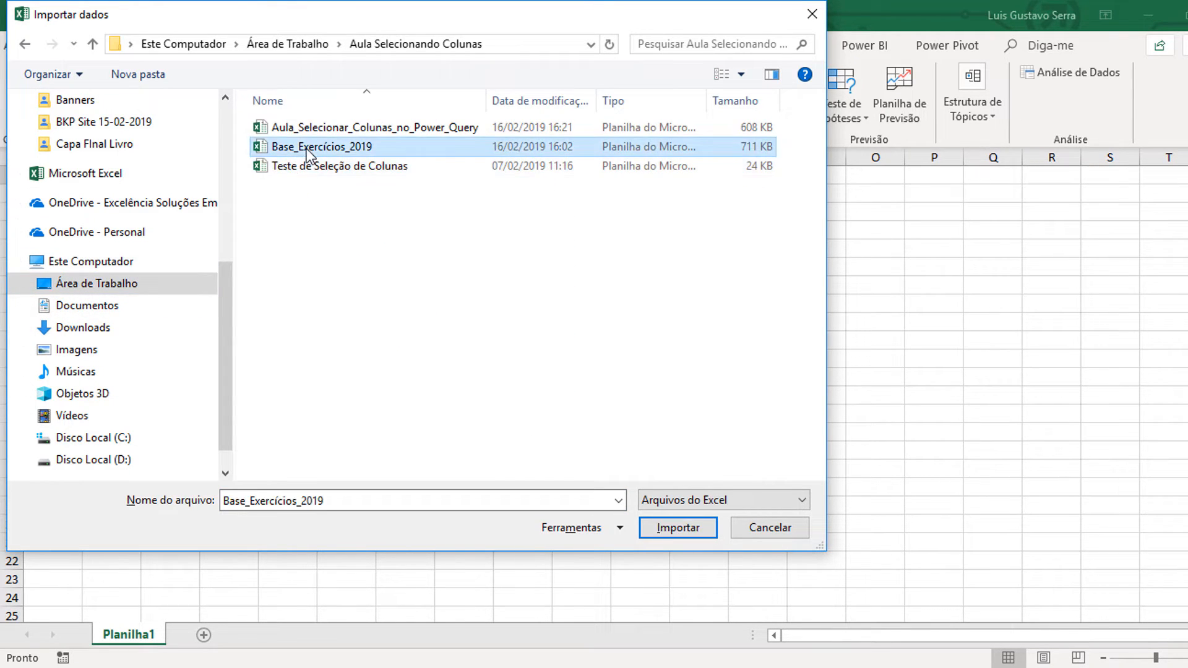
click(691, 529)
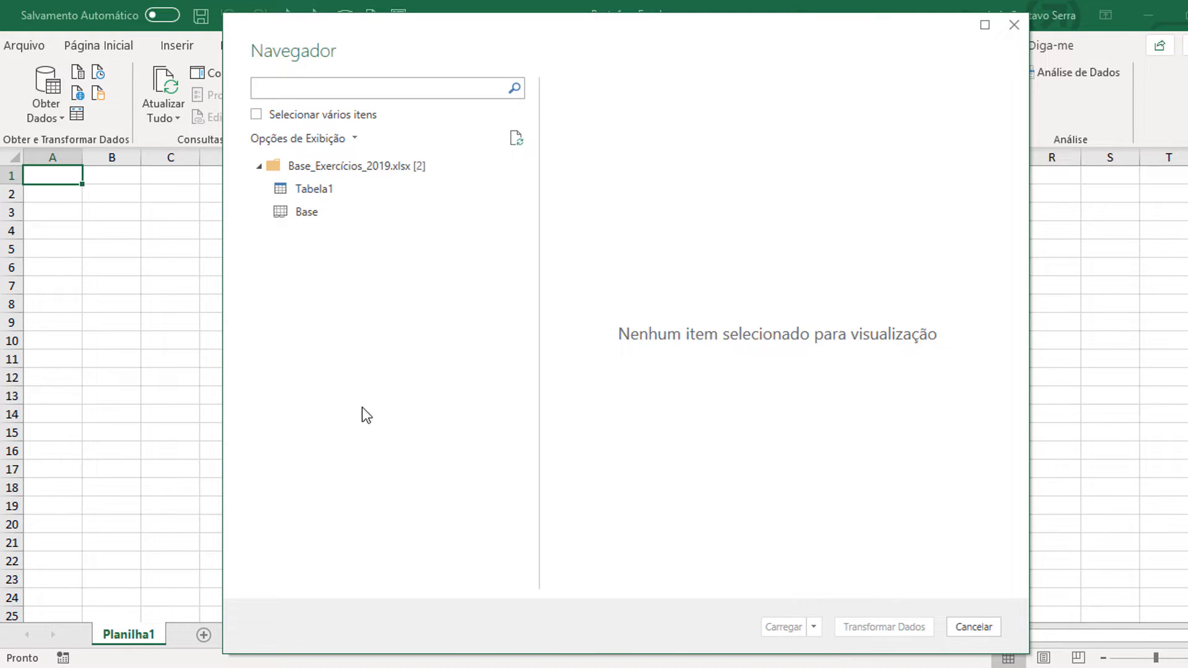
click(315, 195)
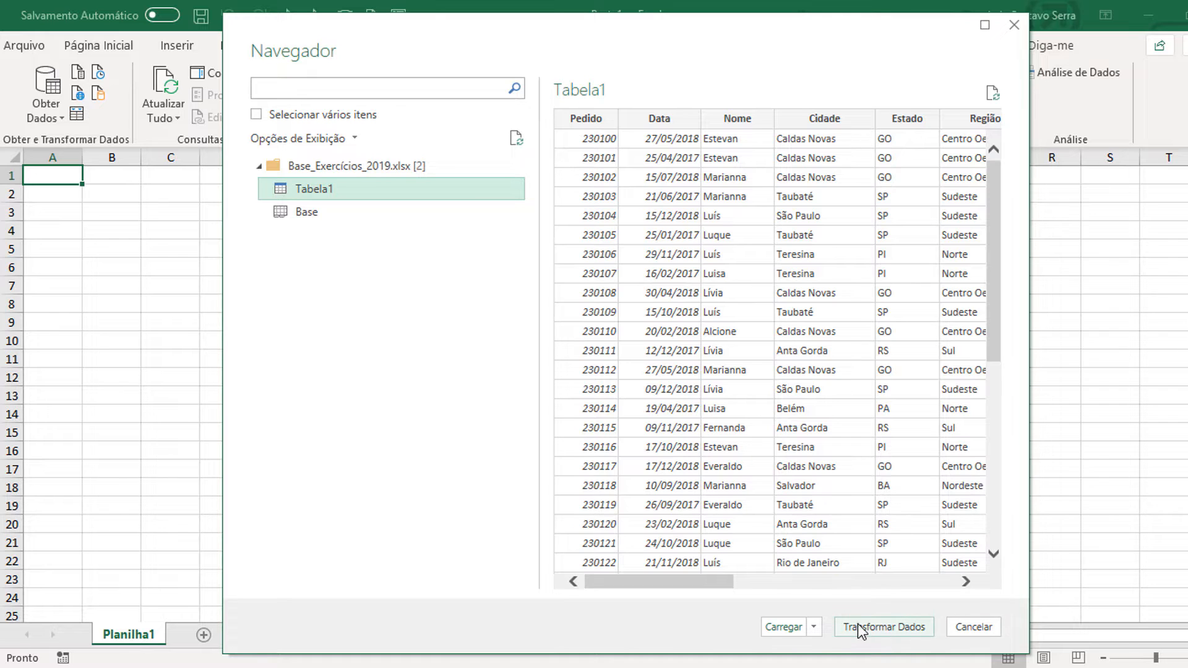
click(783, 627)
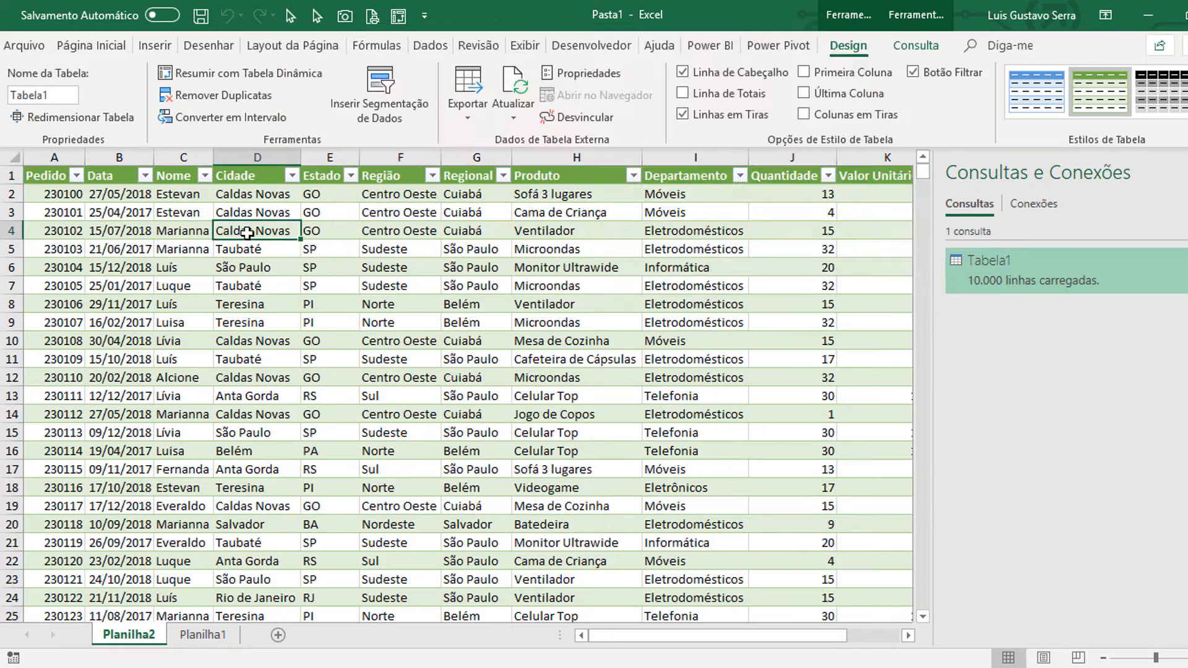
Step: Look across all columns of the loaded table, from Pedido to Valor Total
click(248, 217)
key(Up)
key(Up)
key(Right)
key(Right)
key(Right)
key(Right)
key(Right)
key(Right)
key(Right)
key(Right)
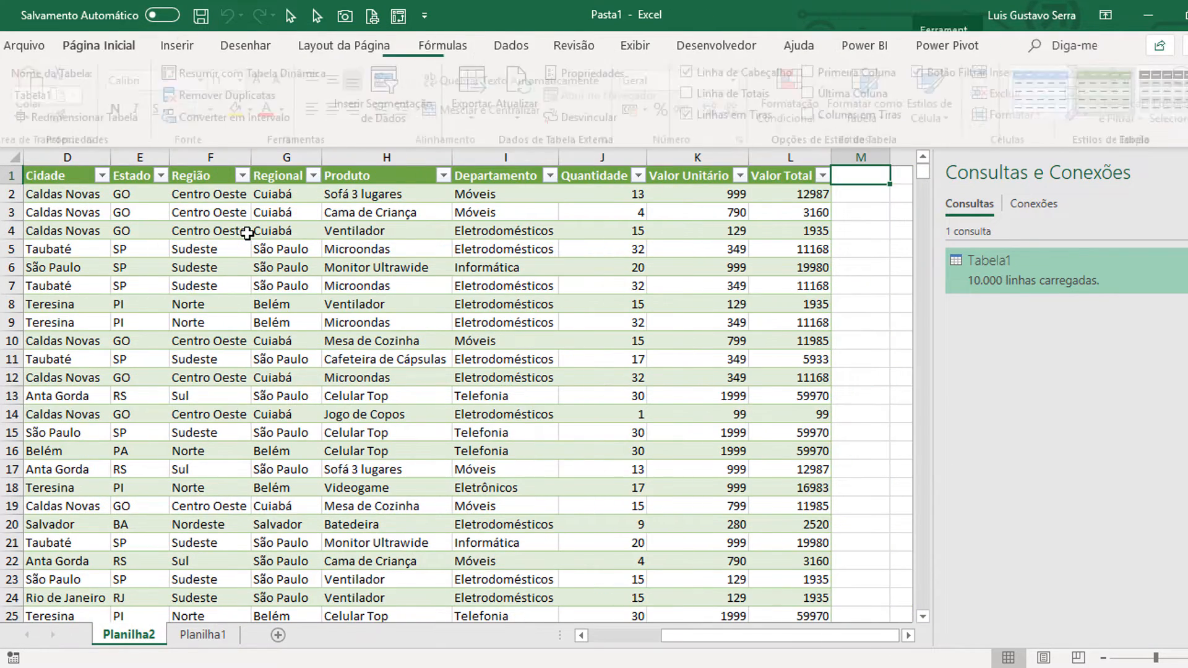
key(Left)
key(Left)
key(Left)
key(Left)
key(Left)
key(Left)
key(Left)
key(Left)
key(Left)
key(Left)
key(Left)
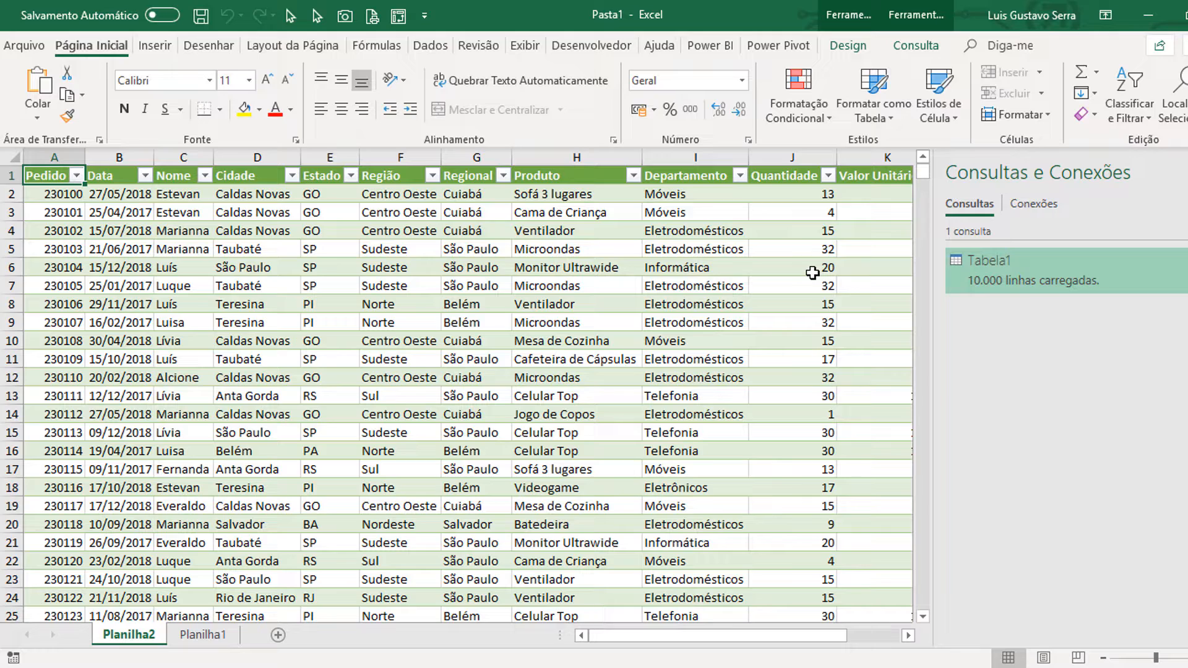
Step: Open the Tabela1 query in the Power Query Editor and rename it Consulta_base
mouse_move(974, 263)
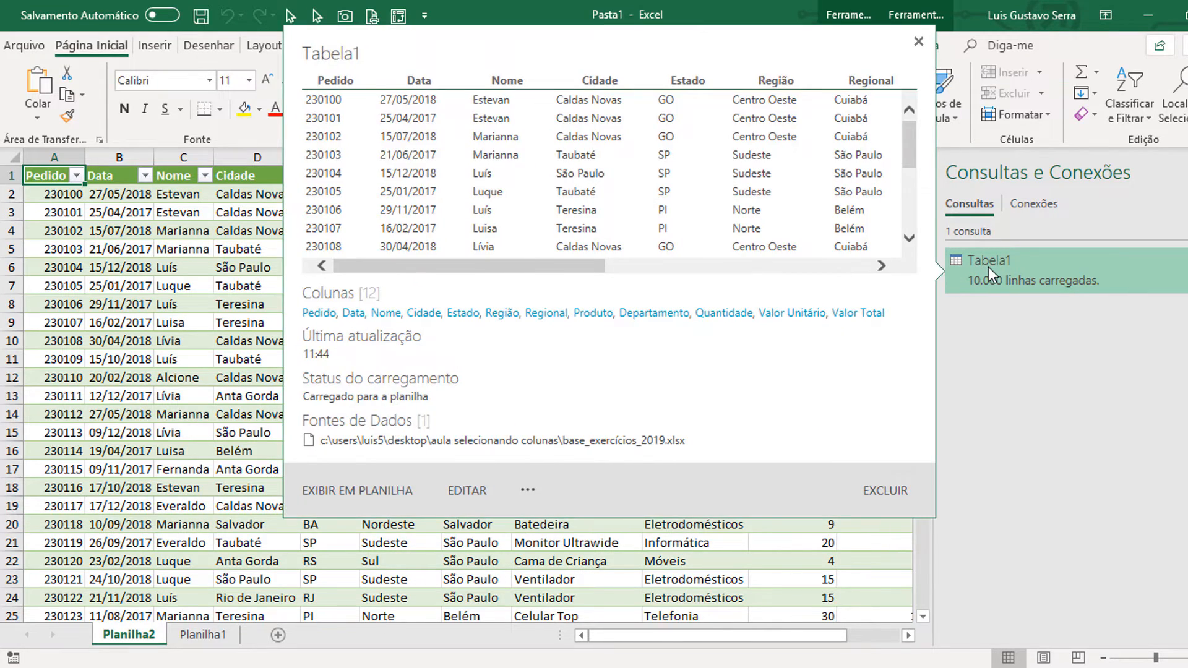
double_click(989, 267)
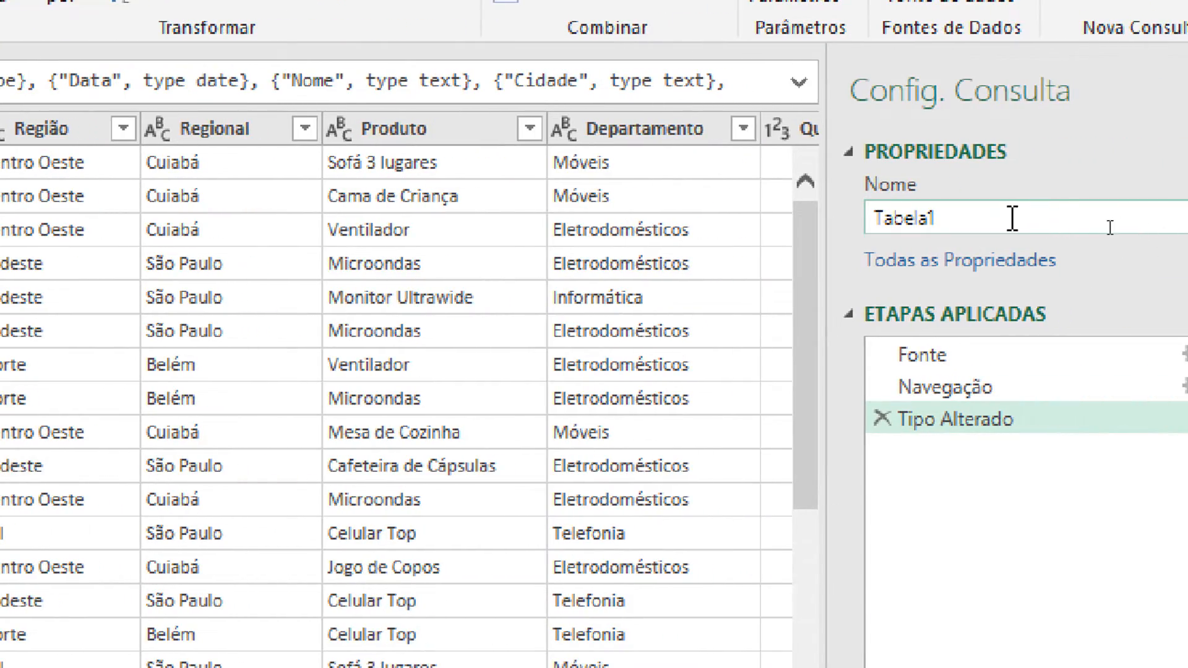
drag(1013, 218, 867, 219)
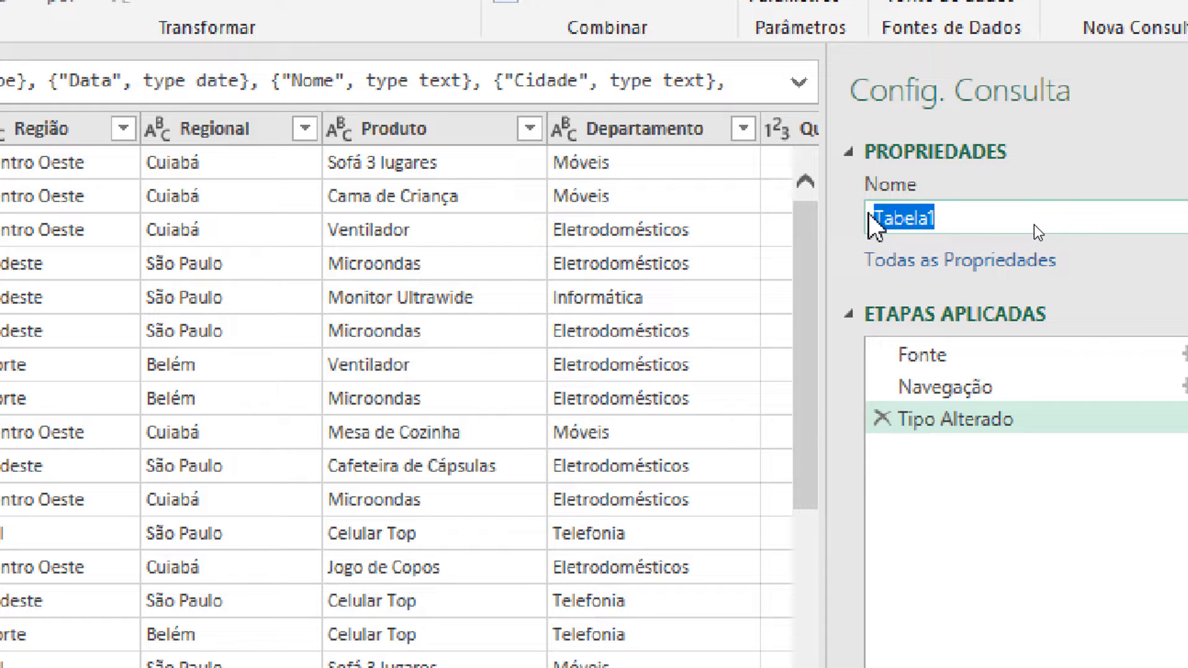
text(Consulta Bas)
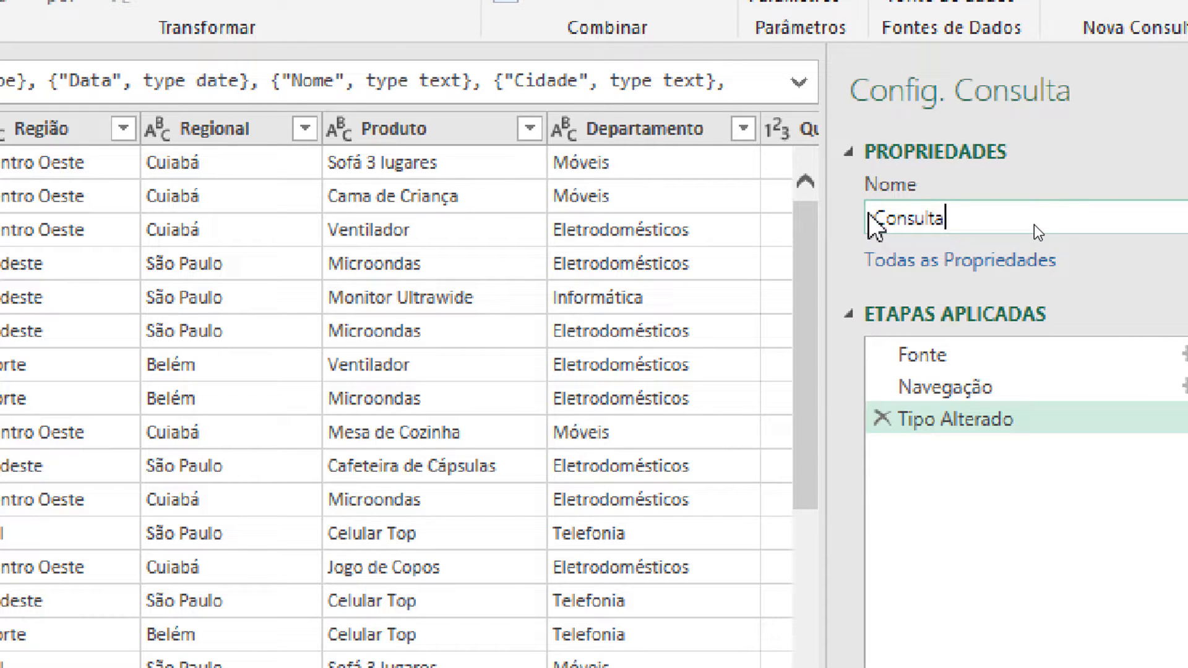
text(e)
key(BackSpace)
key(BackSpace)
key(BackSpace)
key(BackSpace)
key(BackSpace)
text(_base)
key(Return)
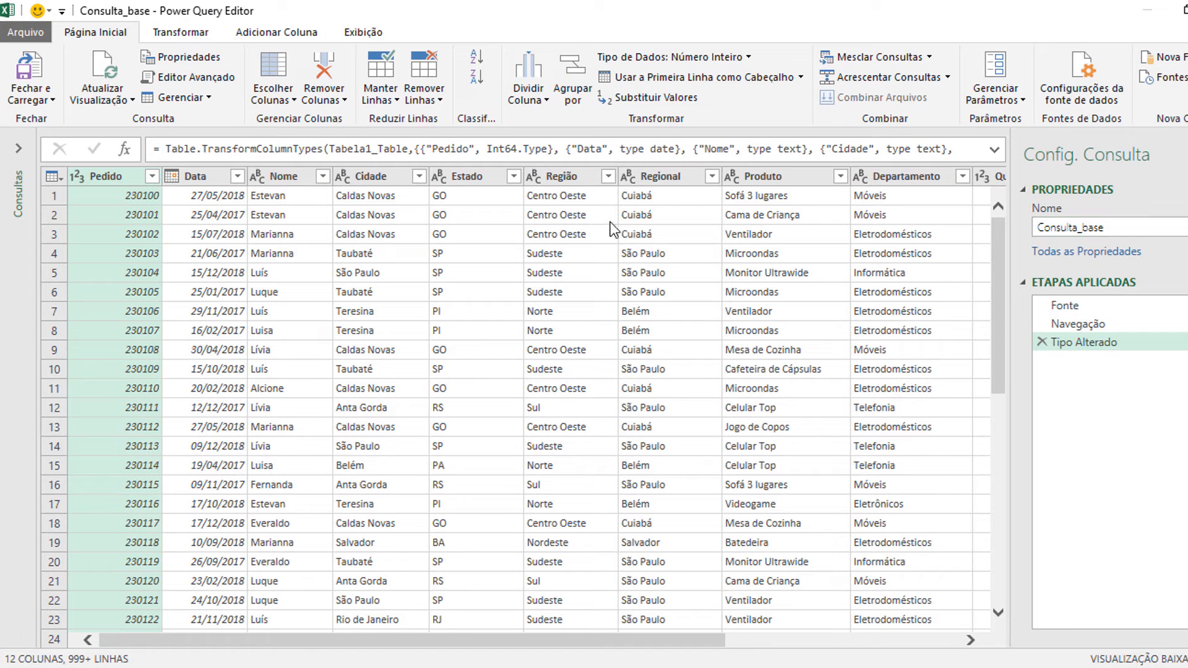
Step: Create a reference query from Consulta_base and check its source formula
click(18, 148)
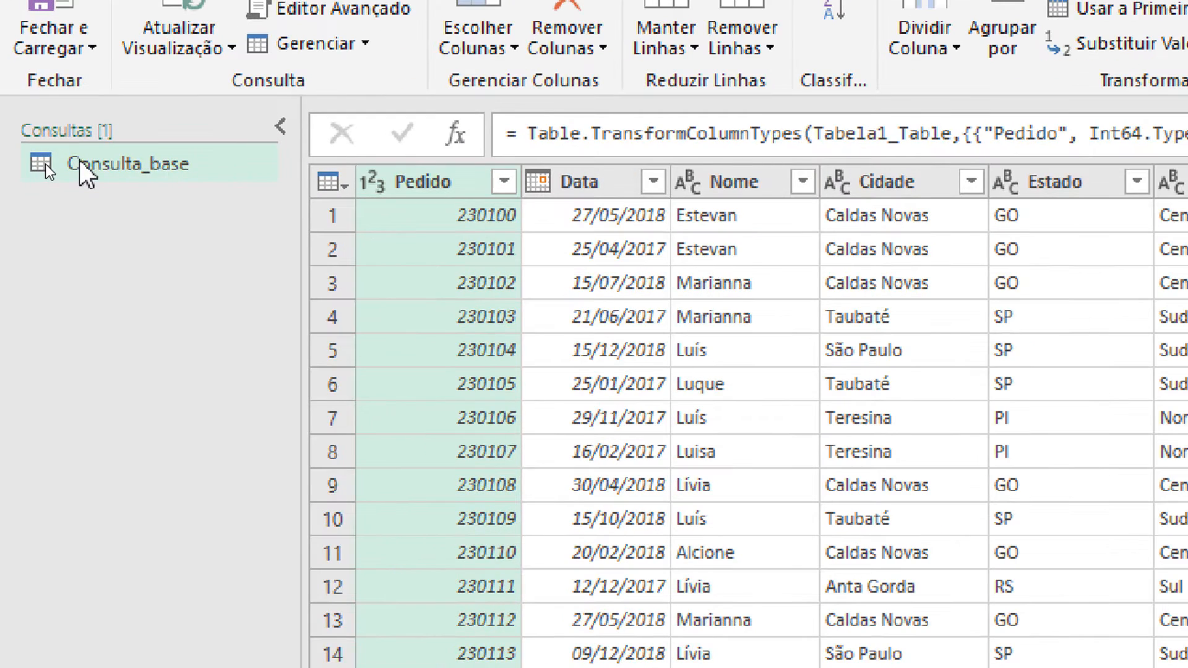
click(46, 164)
right_click(79, 160)
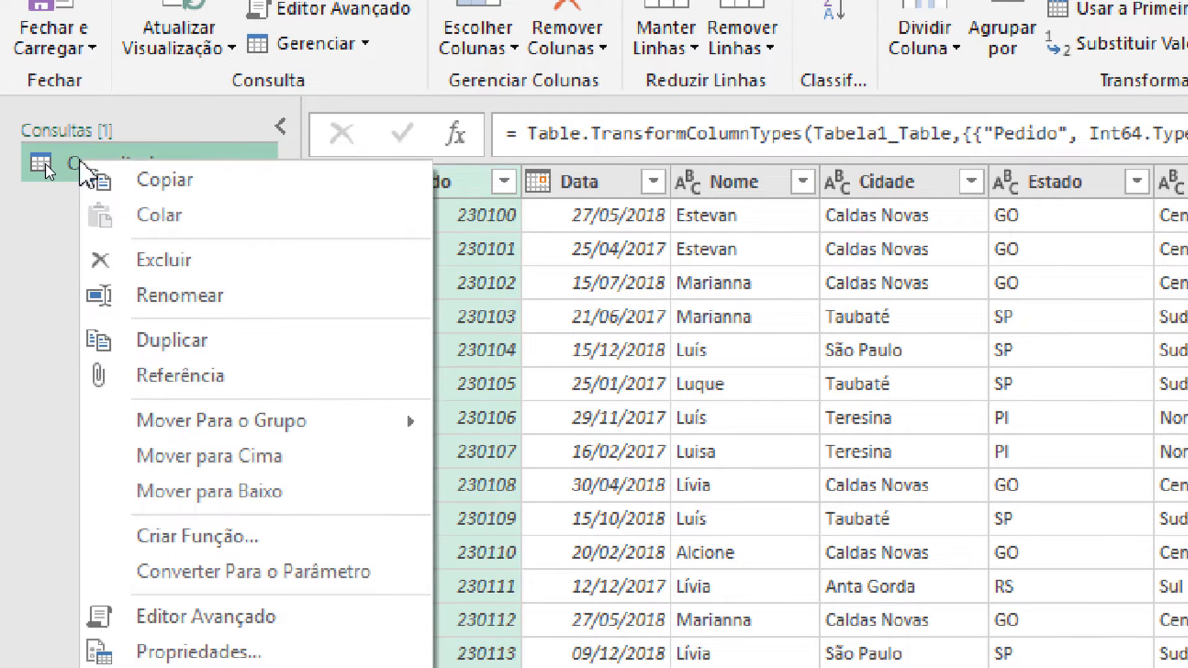
click(173, 375)
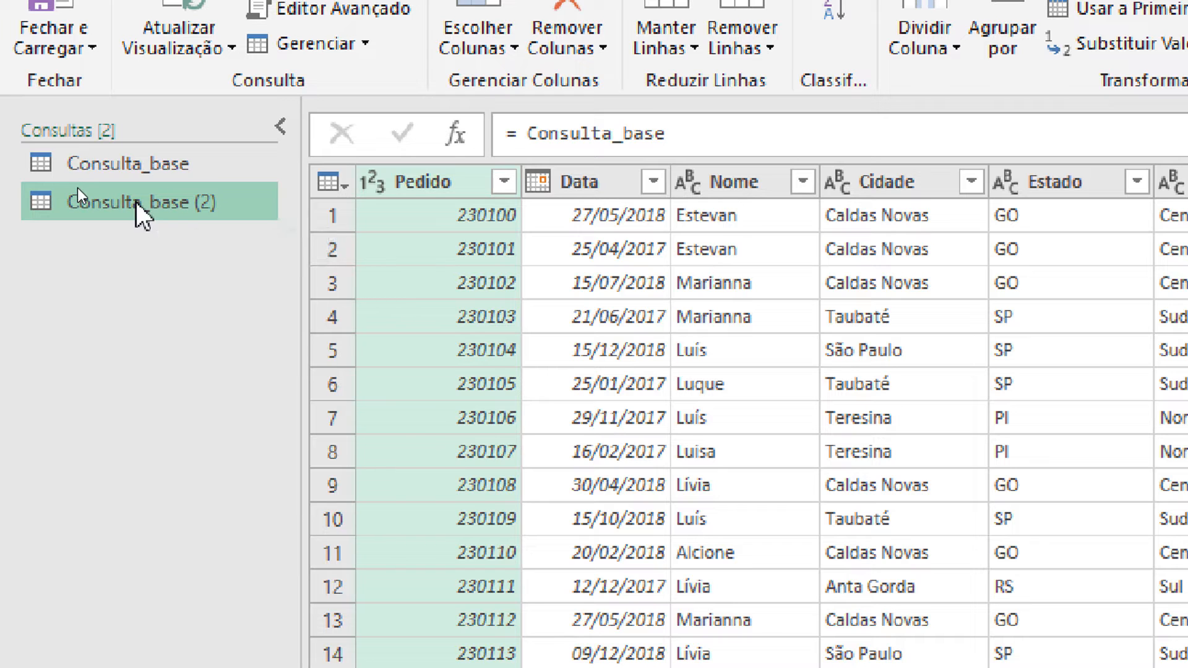
drag(671, 134, 520, 154)
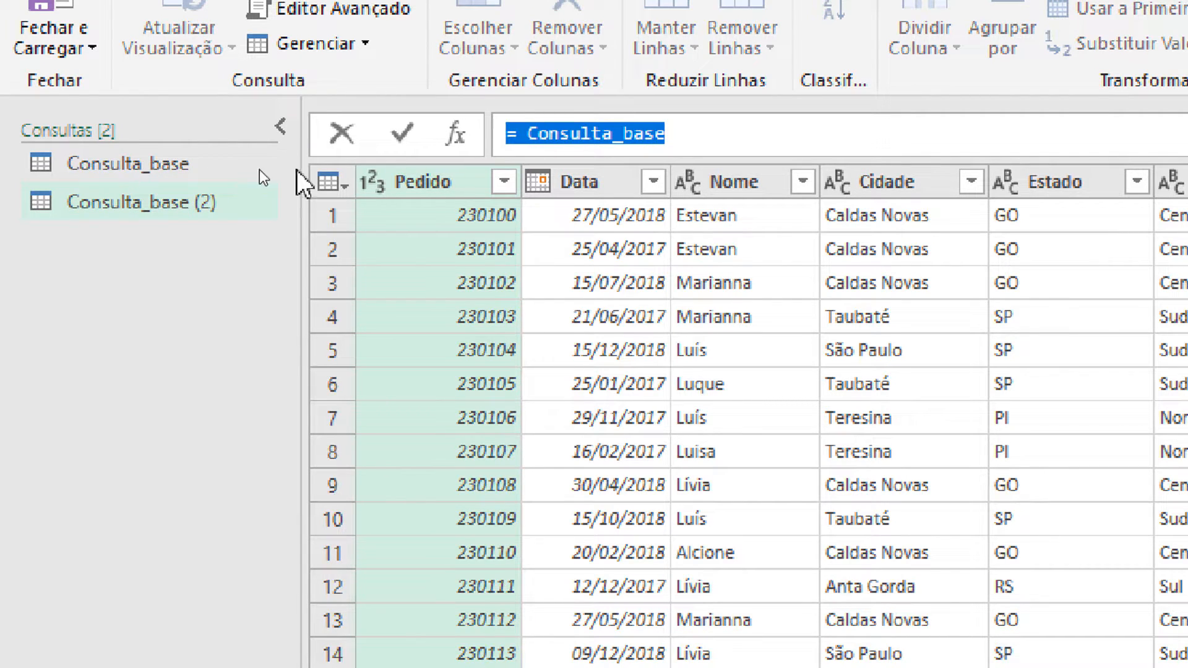
key(Escape)
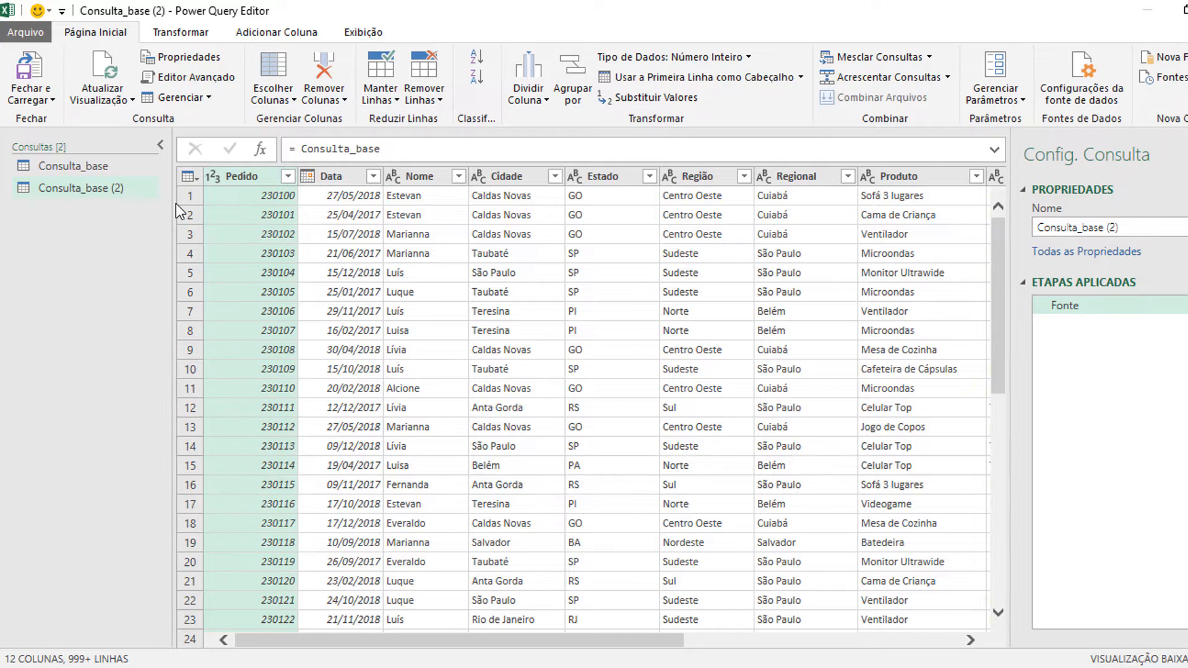
Step: Rename the referenced query as cabecalho
drag(1158, 228, 1030, 233)
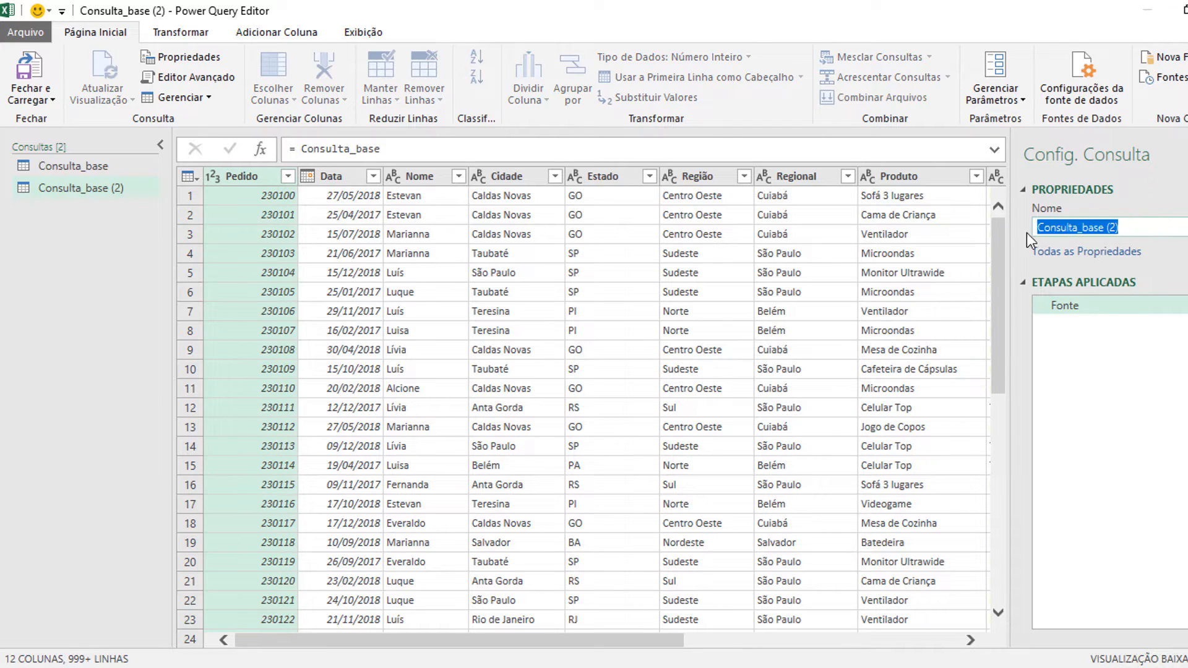
text(cabecalho)
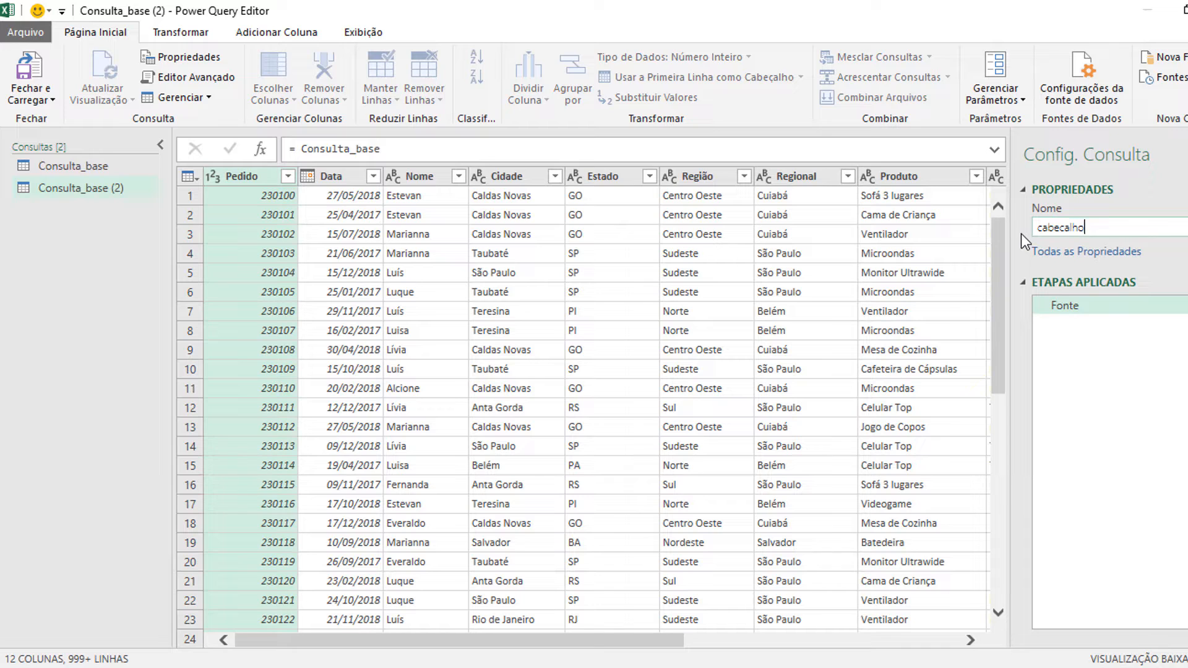
key(Return)
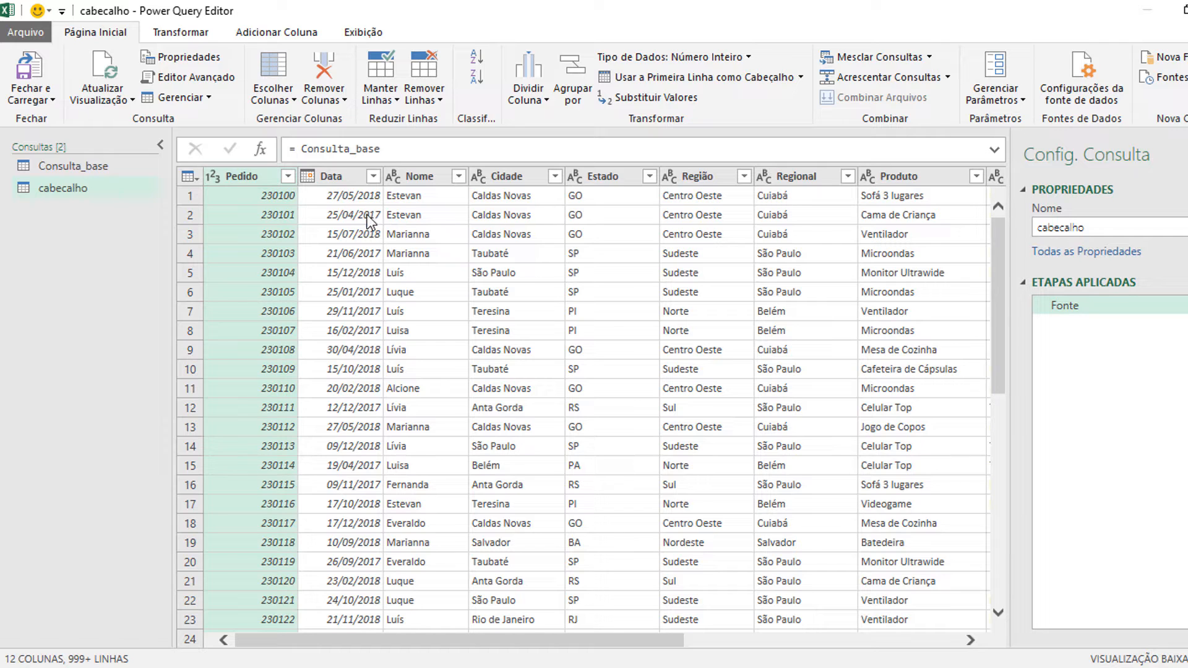
Step: Filter the Pedido column of cabecalho to keep only the first listed order
click(287, 177)
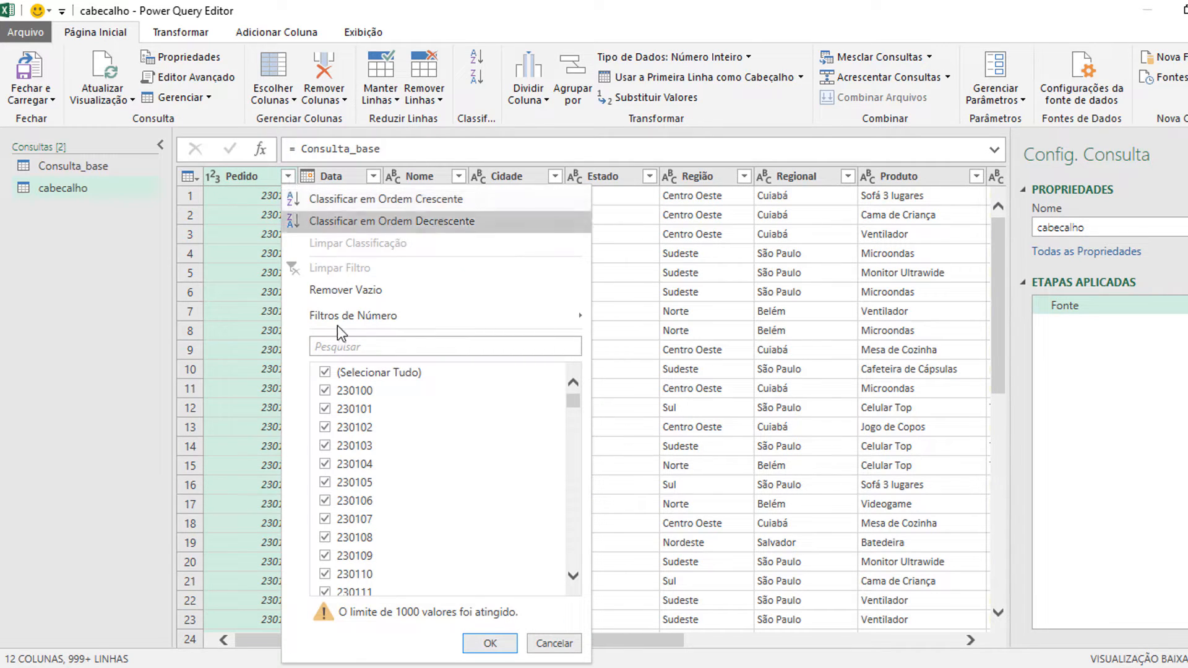
click(326, 373)
click(326, 392)
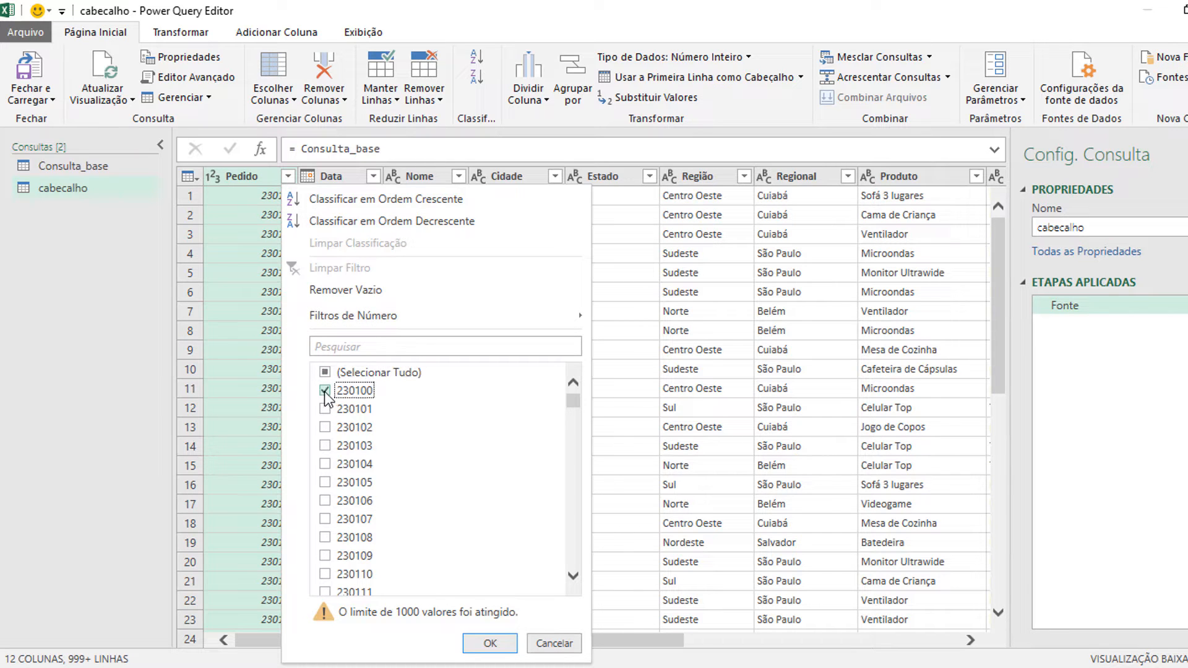
click(489, 643)
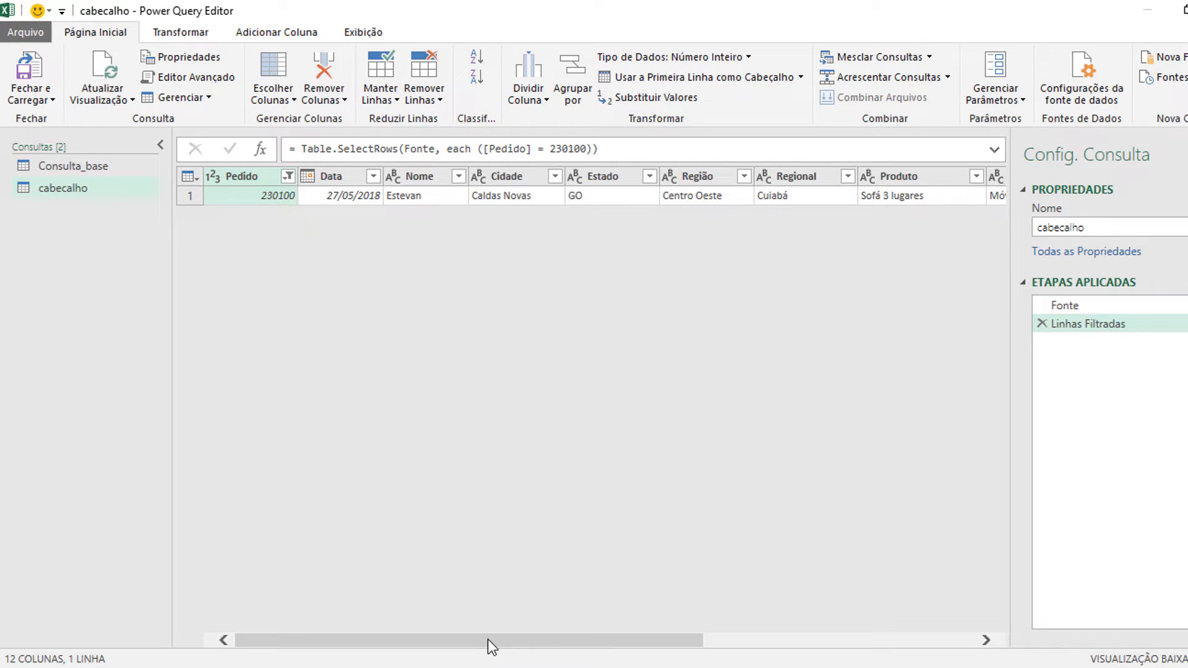
Step: Try transposing the filtered cabecalho table, and remove that transpose step from the query
drag(447, 640, 747, 618)
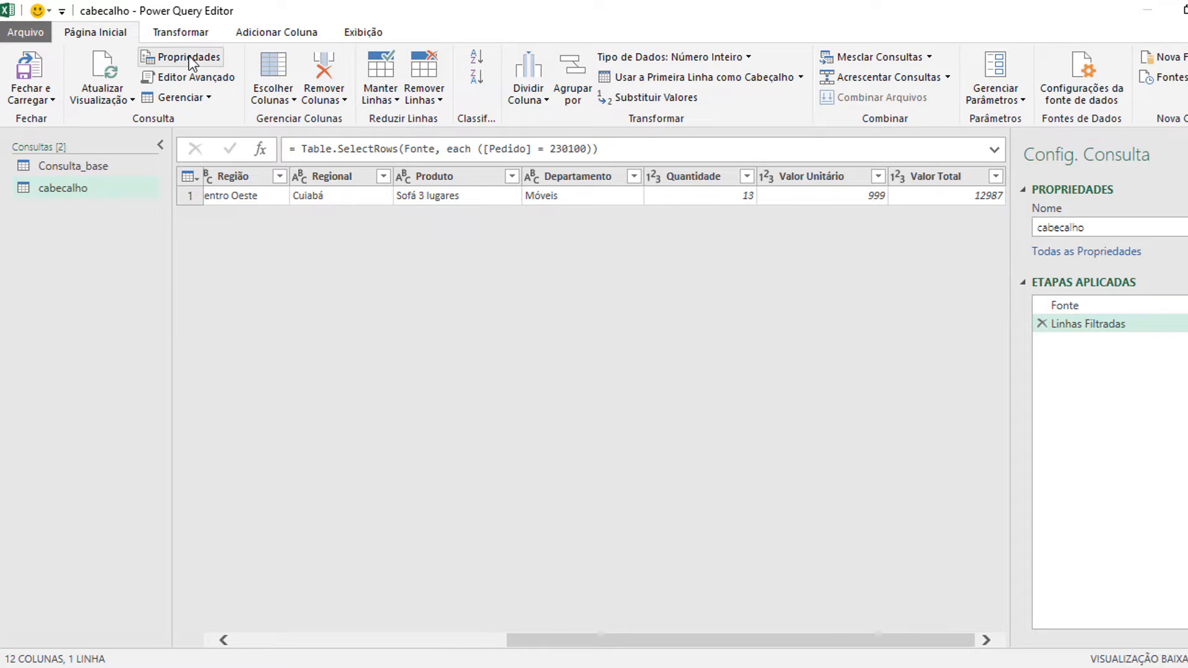
click(188, 39)
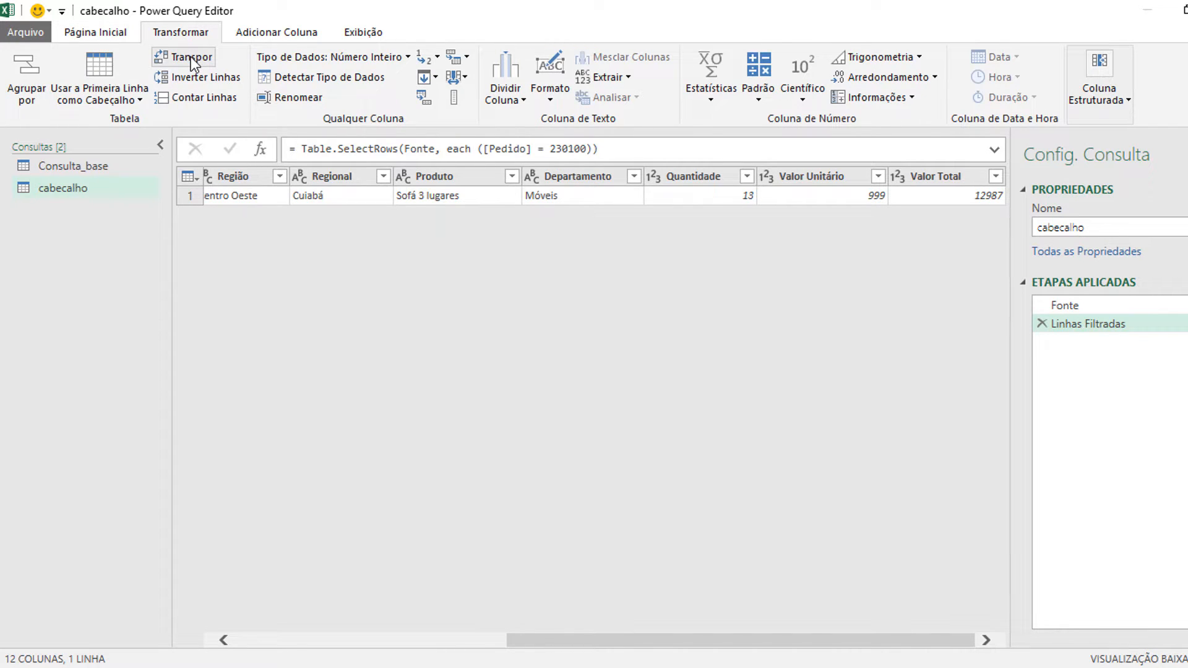
click(190, 56)
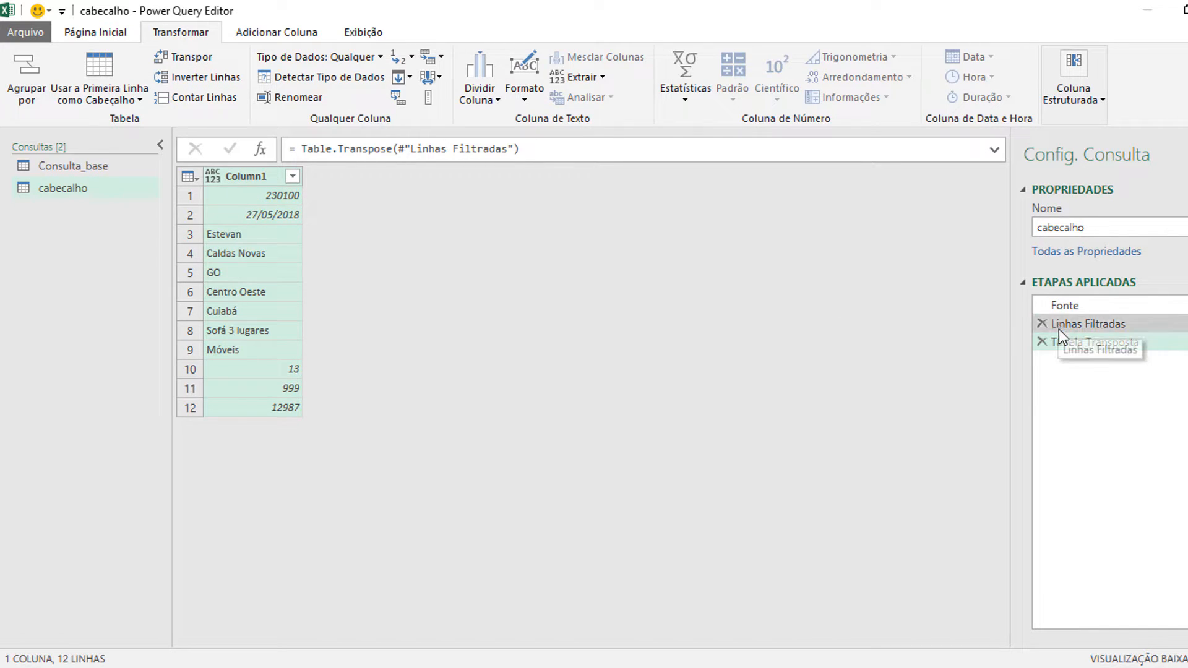
click(1042, 342)
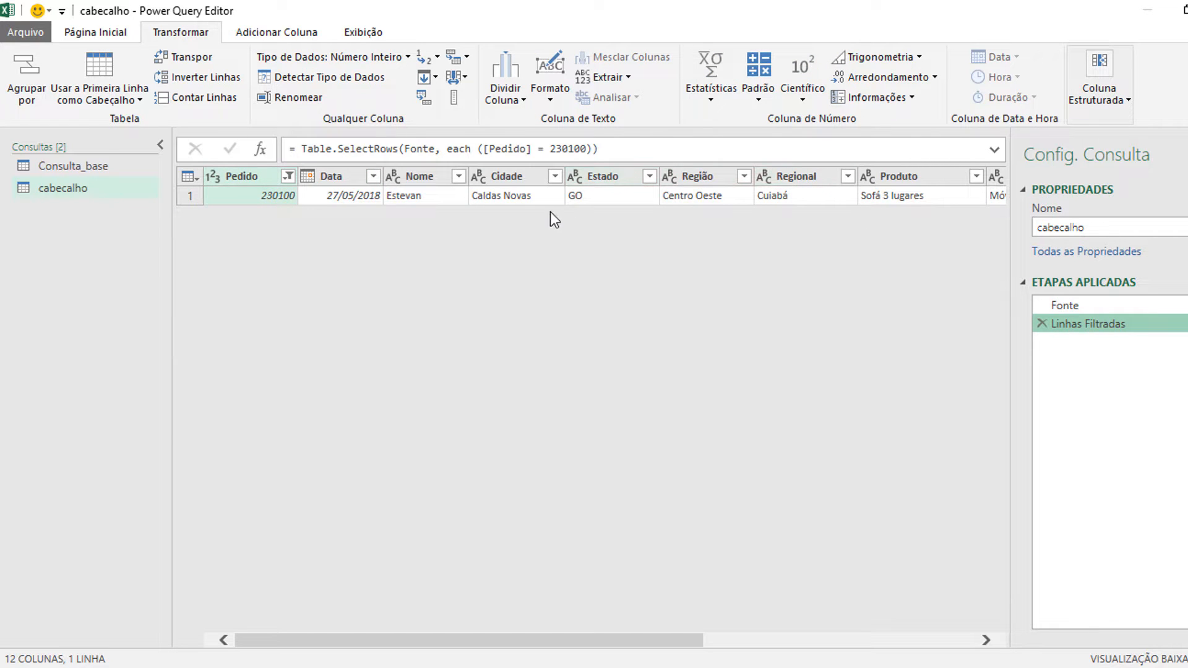
Step: Try unpivoting all columns other than Pedido in the filtered cabecalho query, and remove that unpivot step
click(252, 180)
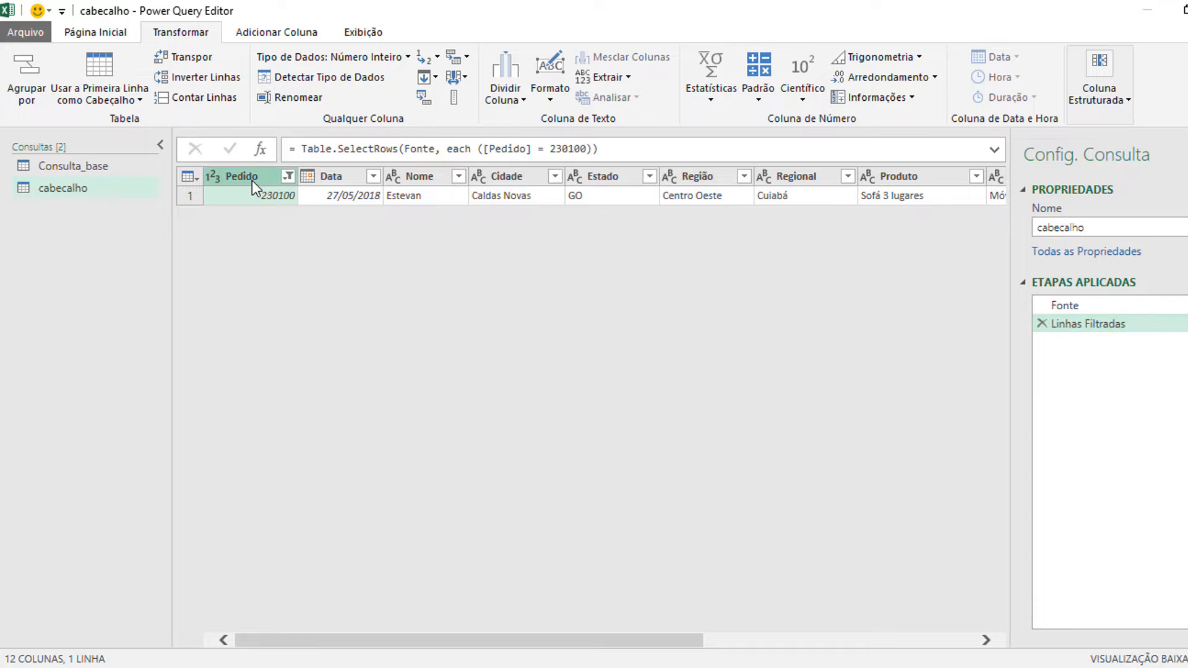
click(467, 57)
click(510, 100)
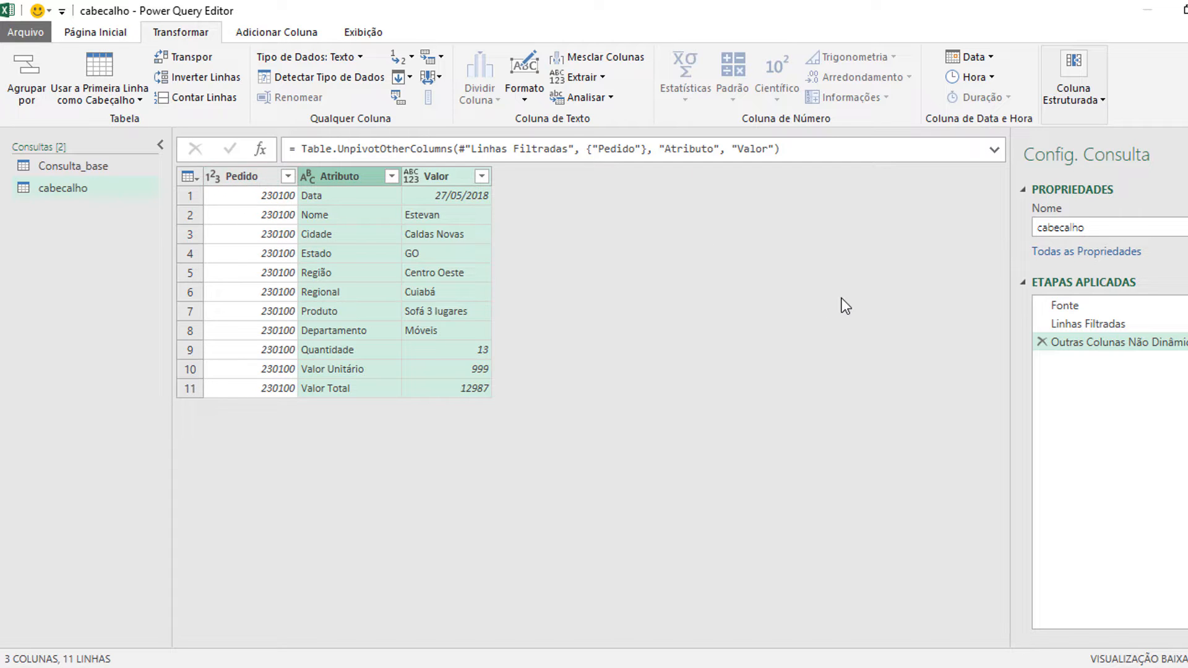
click(1042, 341)
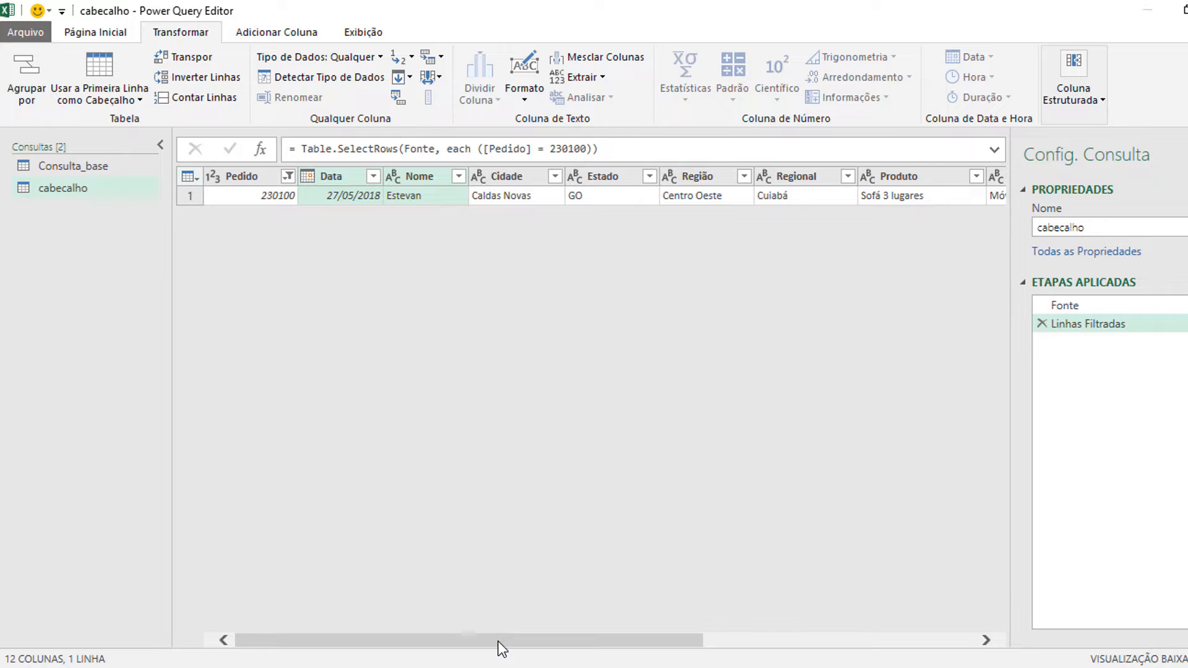
click(258, 169)
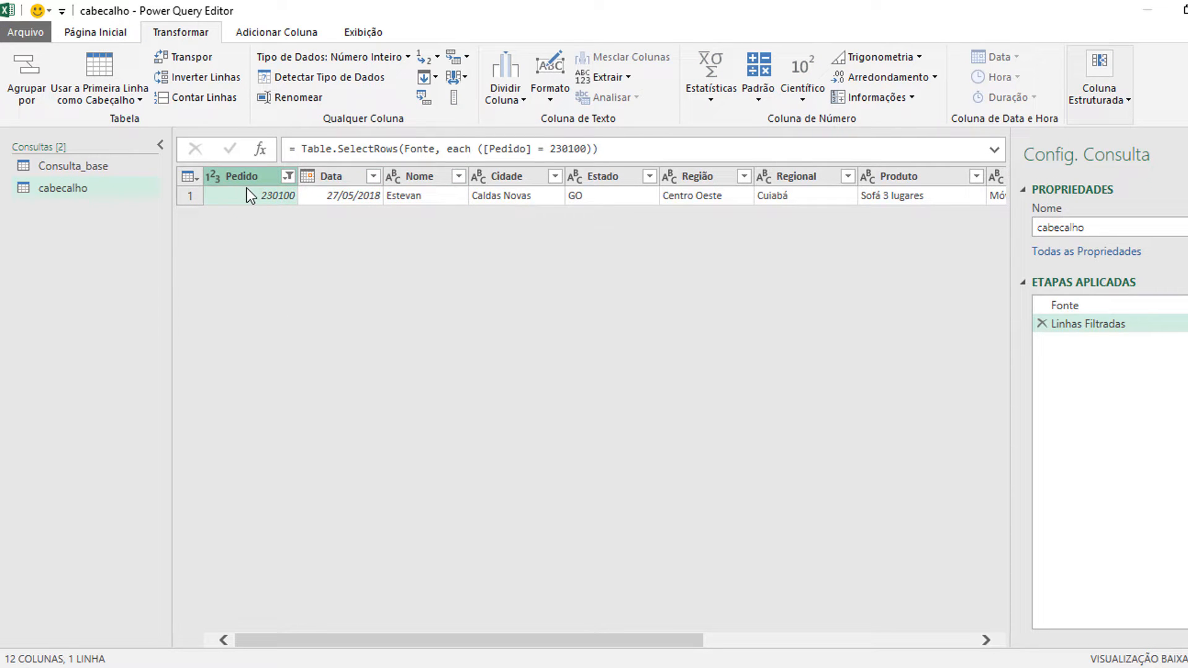
click(466, 57)
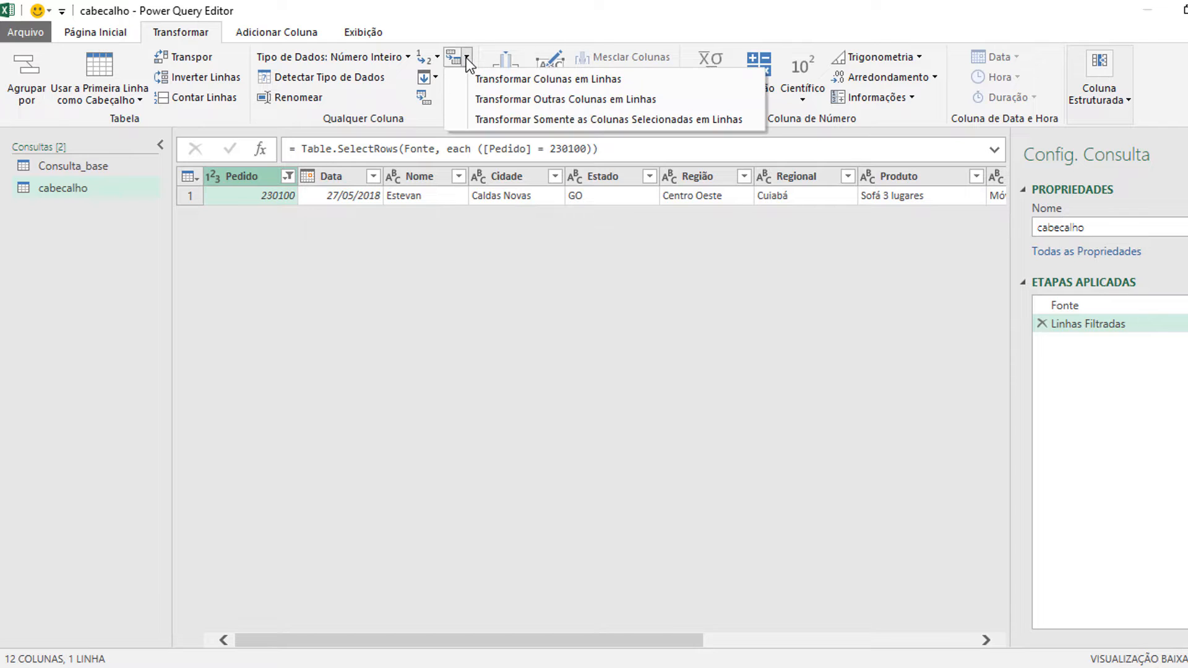
click(287, 253)
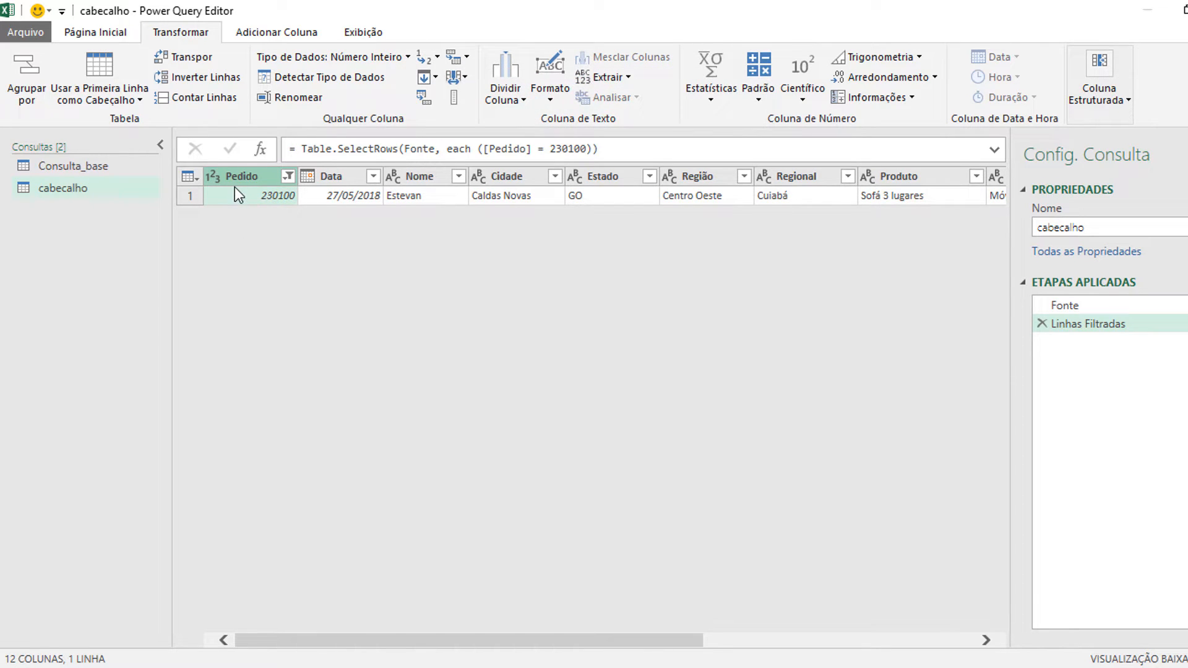
Step: Add a custom column named Personalizar to cabecalho with the formula =1
drag(409, 641, 938, 627)
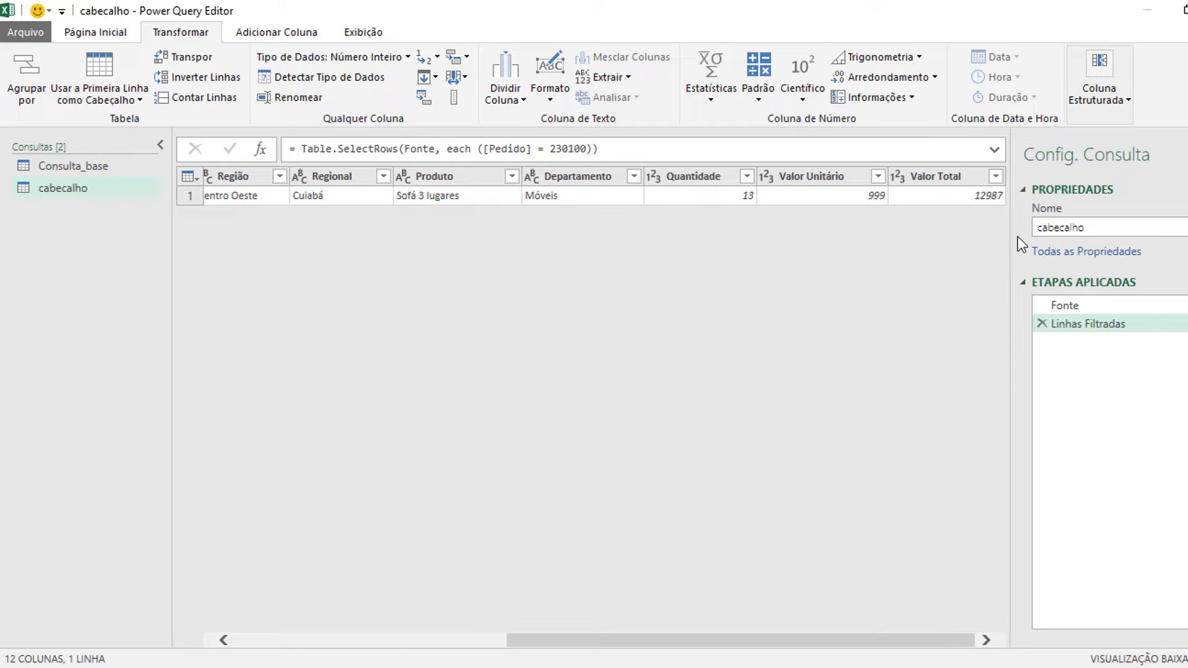
click(278, 35)
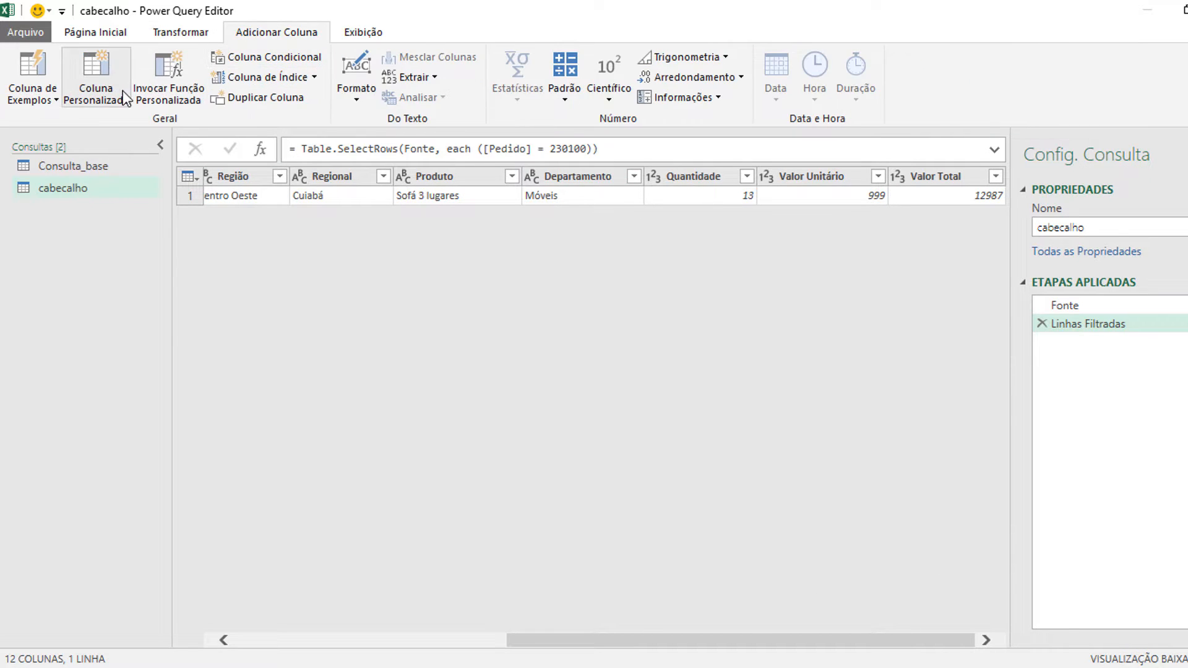
click(102, 92)
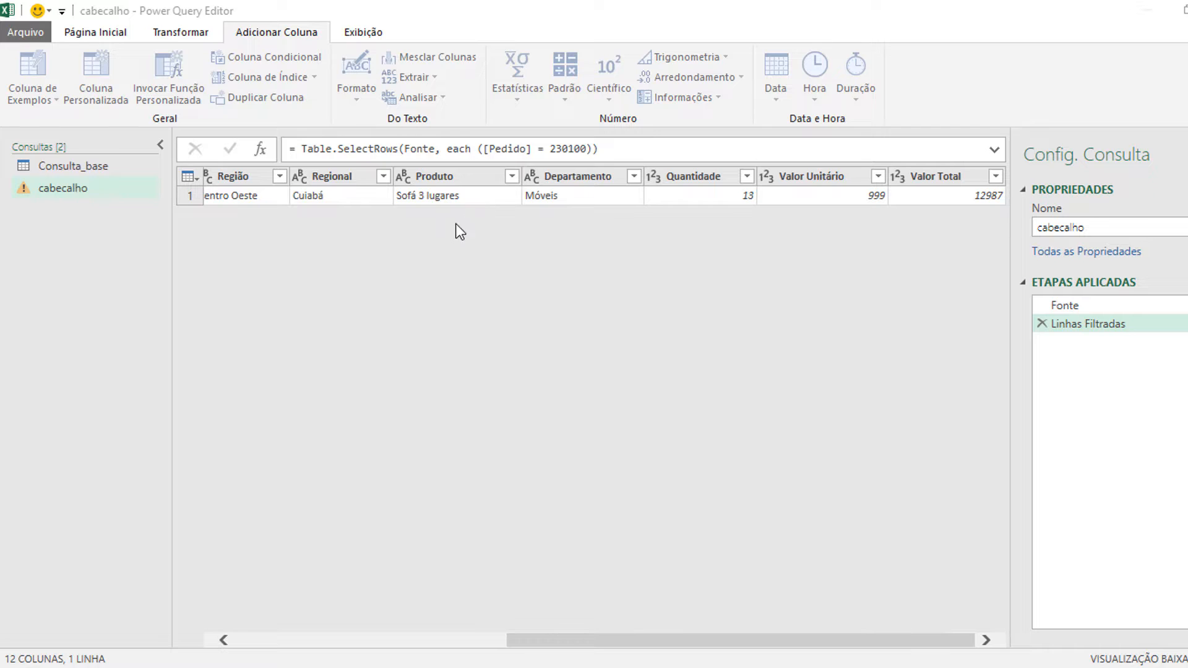
drag(399, 228, 328, 227)
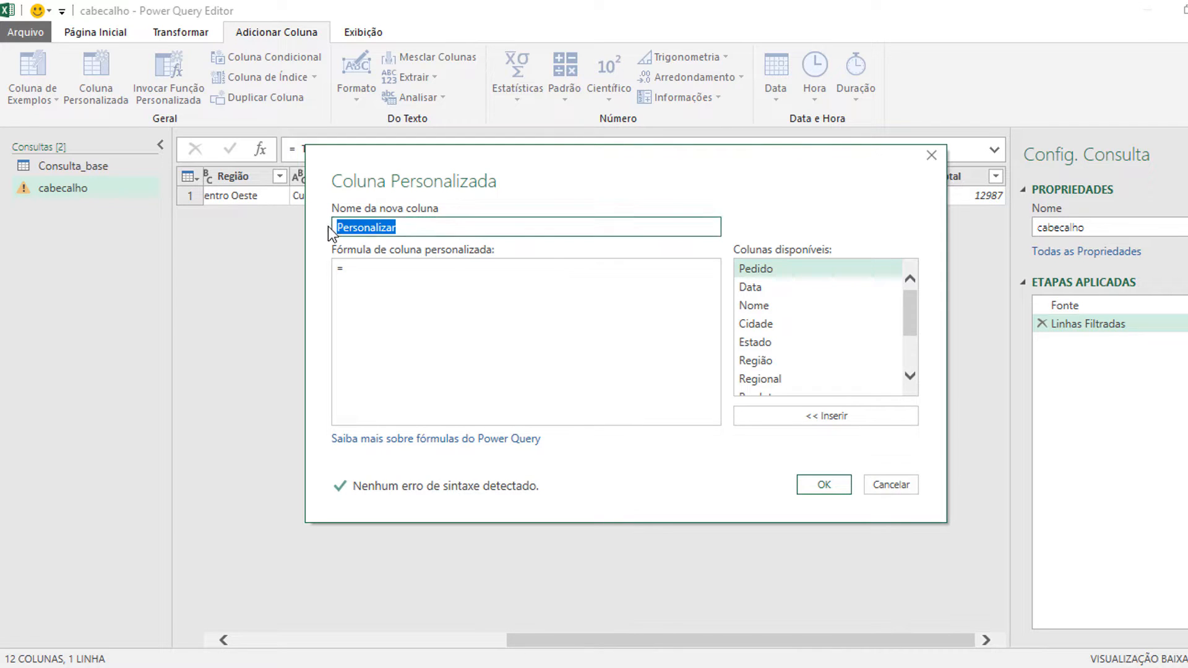
click(392, 269)
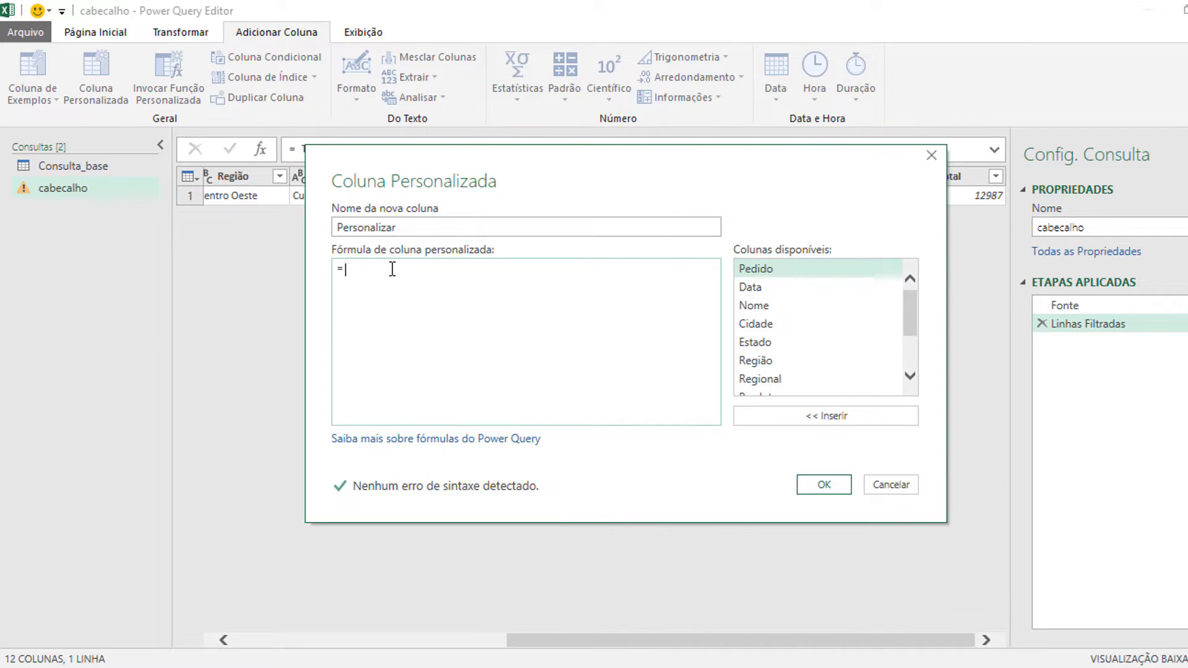
text(1)
click(829, 488)
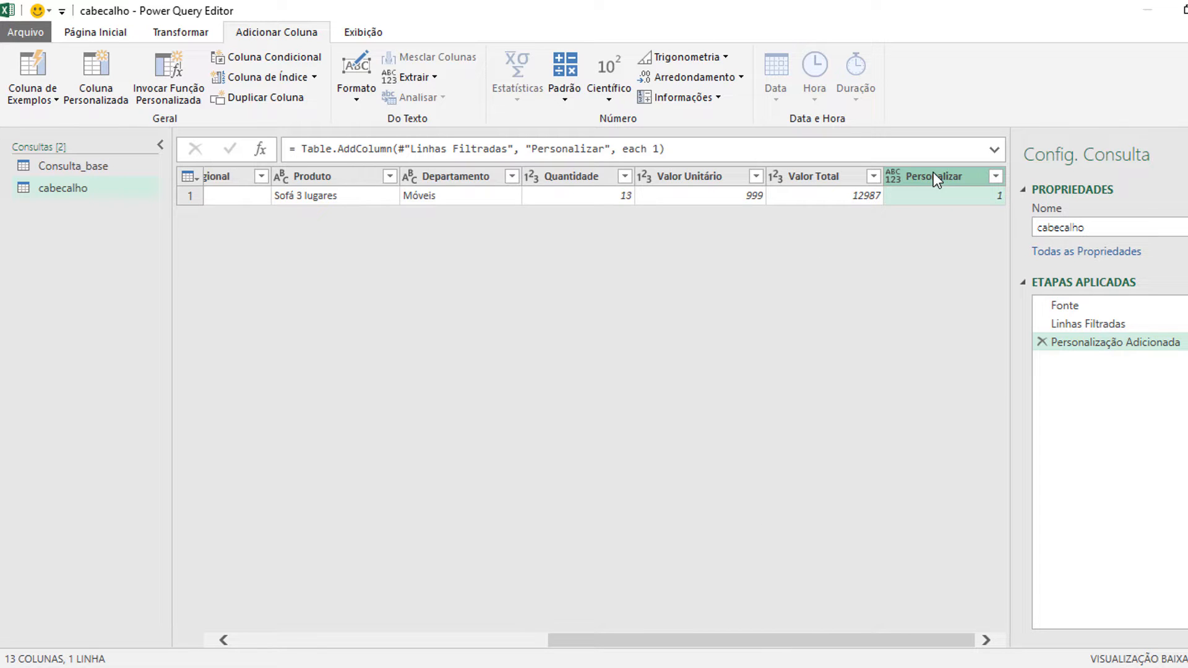
Step: Unpivot all columns other than Personalizar in the cabecalho query
click(107, 36)
click(177, 32)
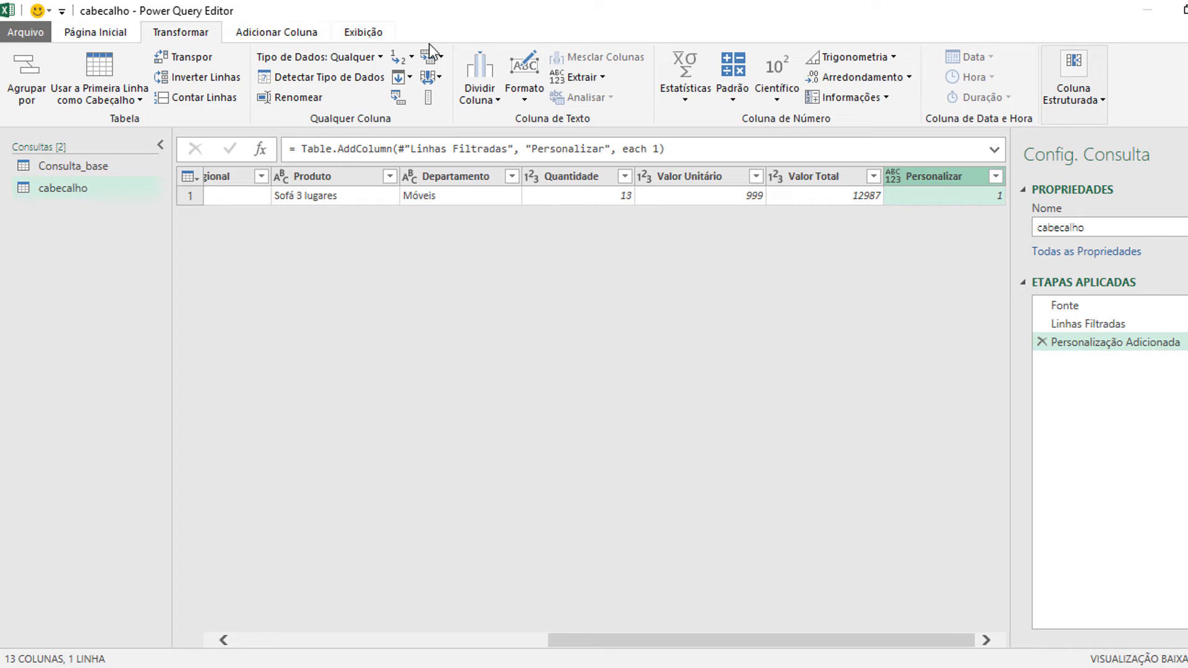
click(440, 57)
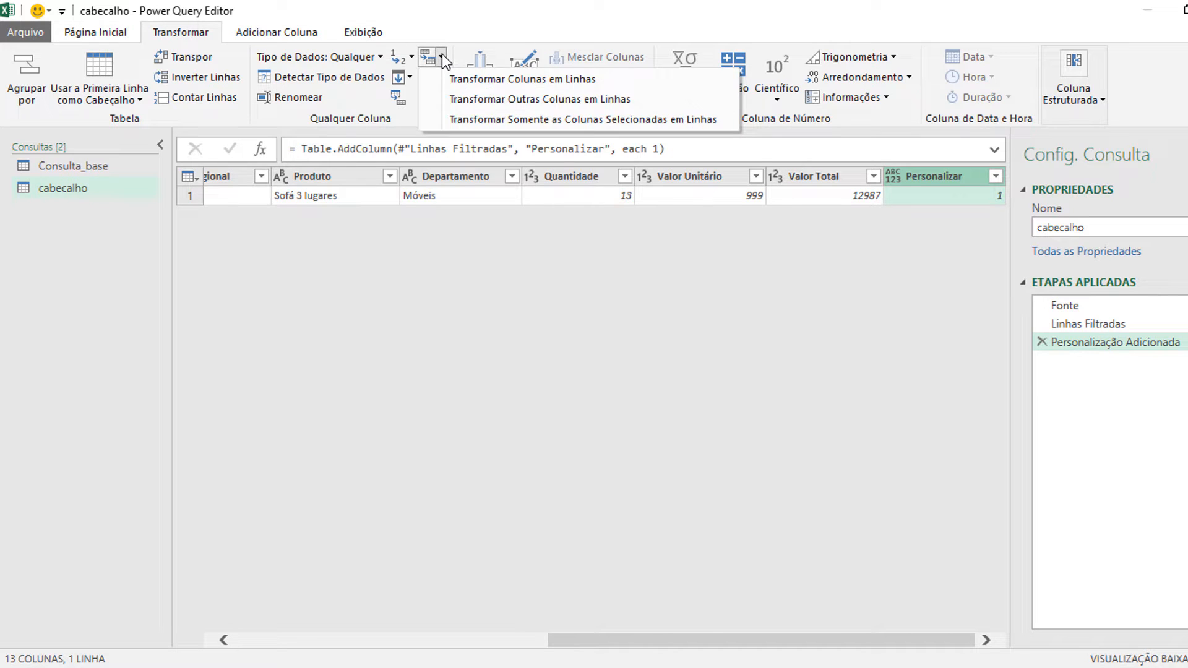
click(525, 102)
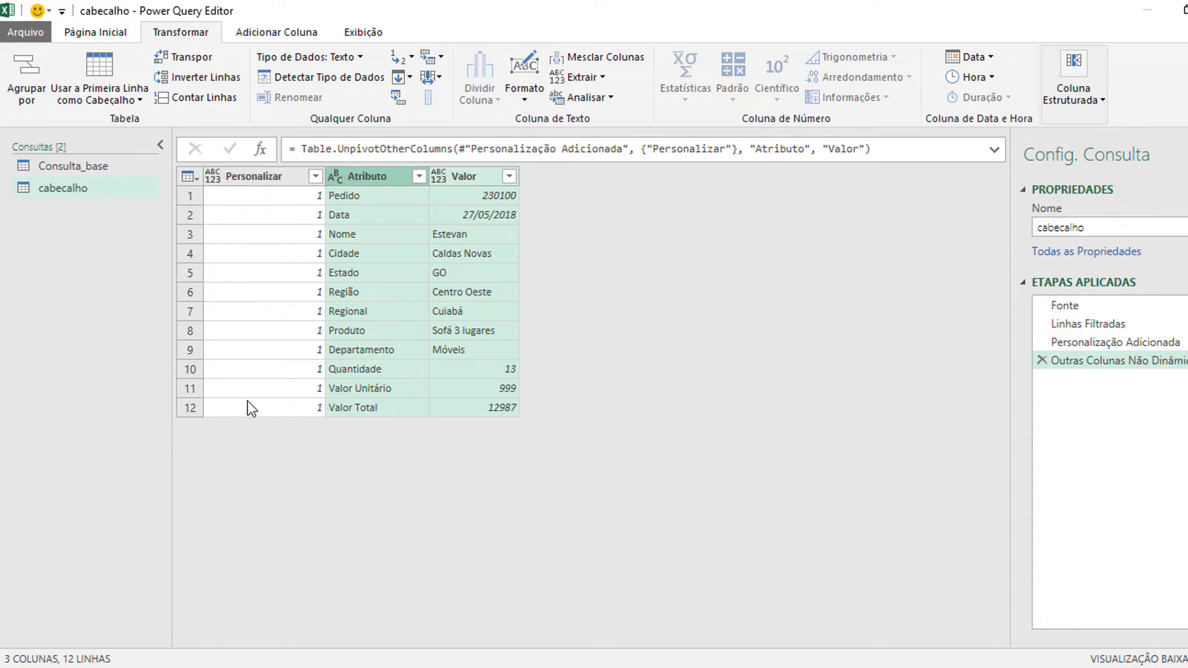
Step: Remove the Personalizar and Valor columns from cabecalho, keeping only Atributo
click(254, 176)
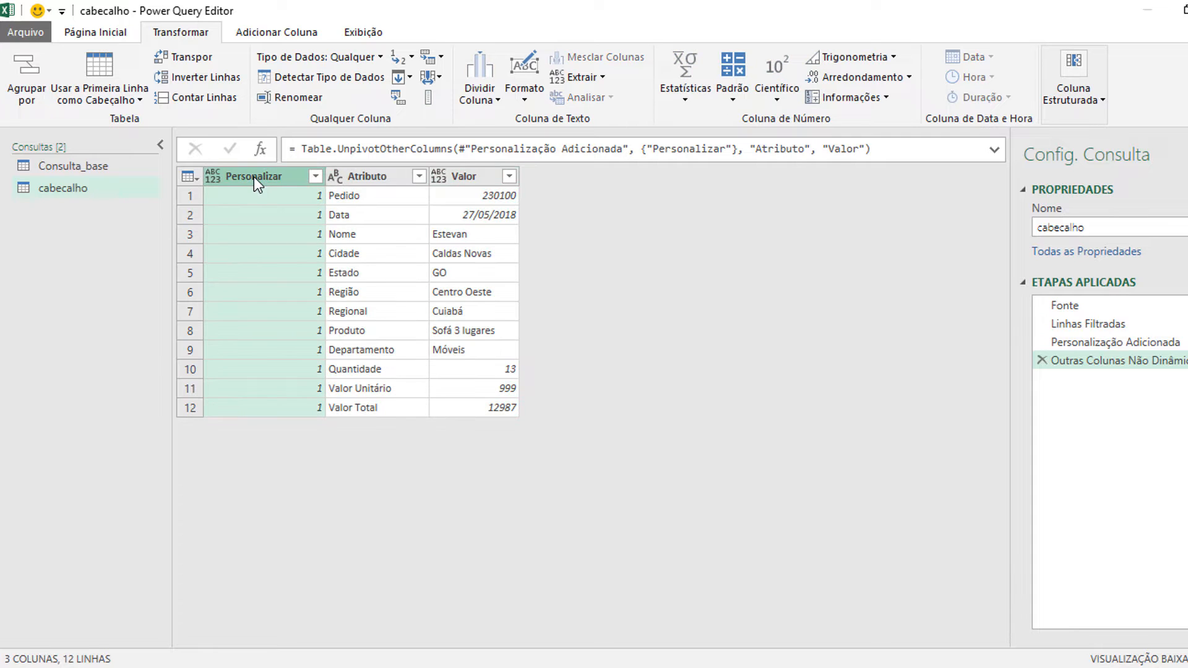
key(Delete)
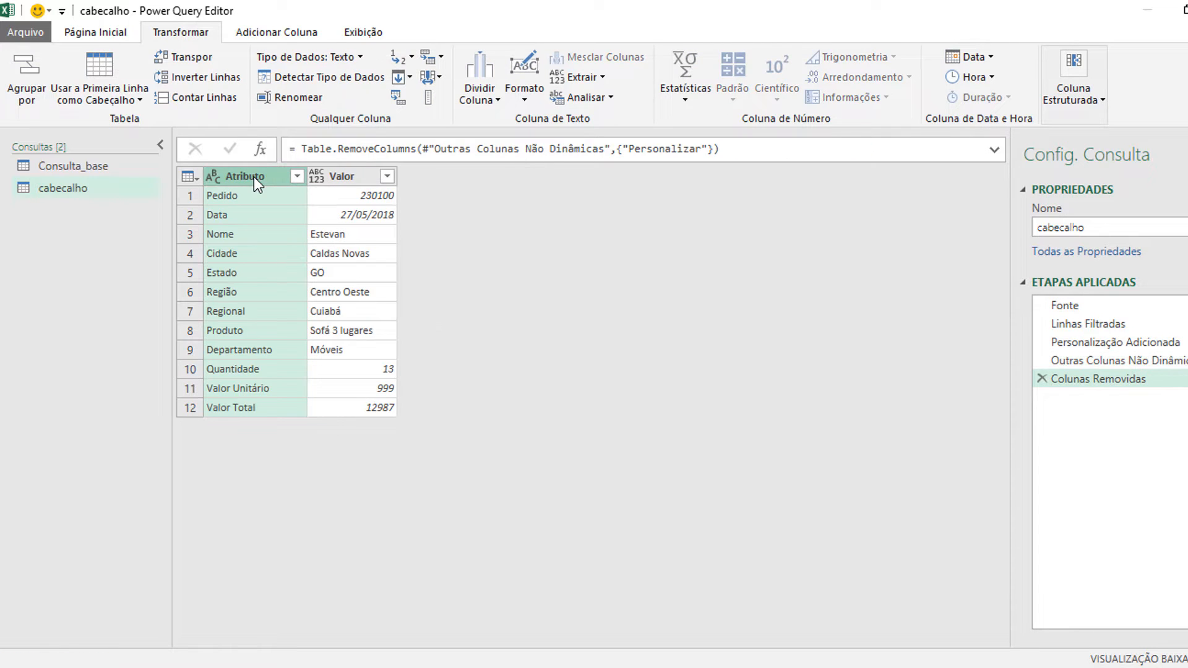
click(338, 179)
key(Delete)
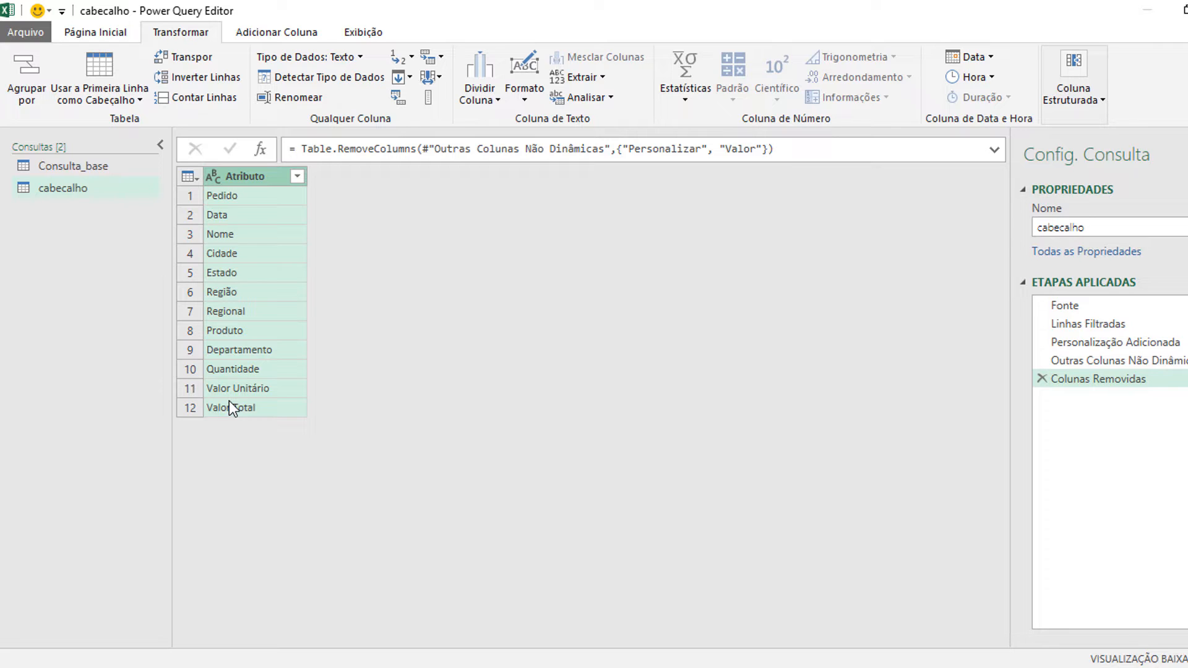
Step: Close the query editor and load cabecalho as a table on a new worksheet
click(94, 33)
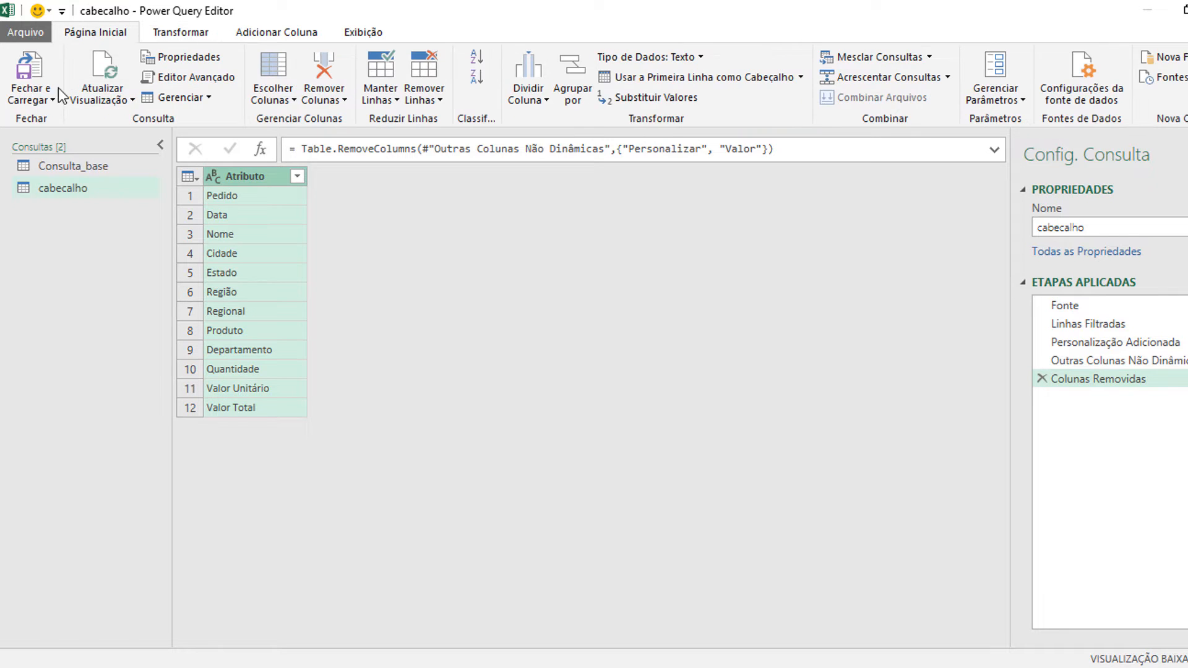
click(31, 96)
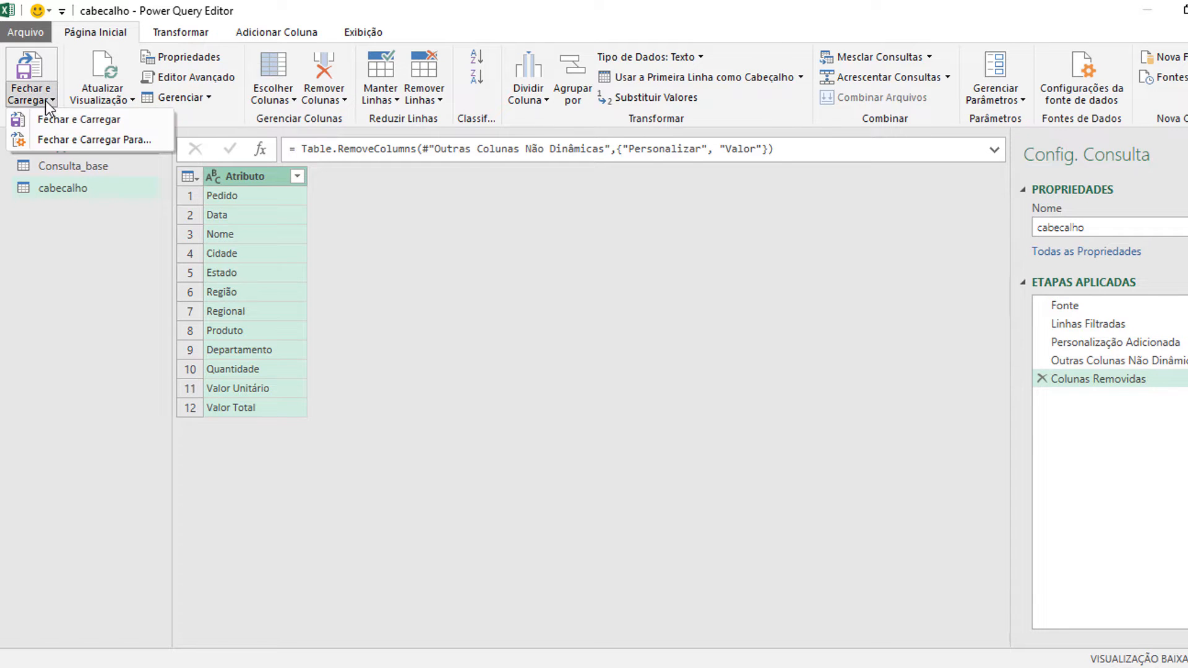
click(76, 141)
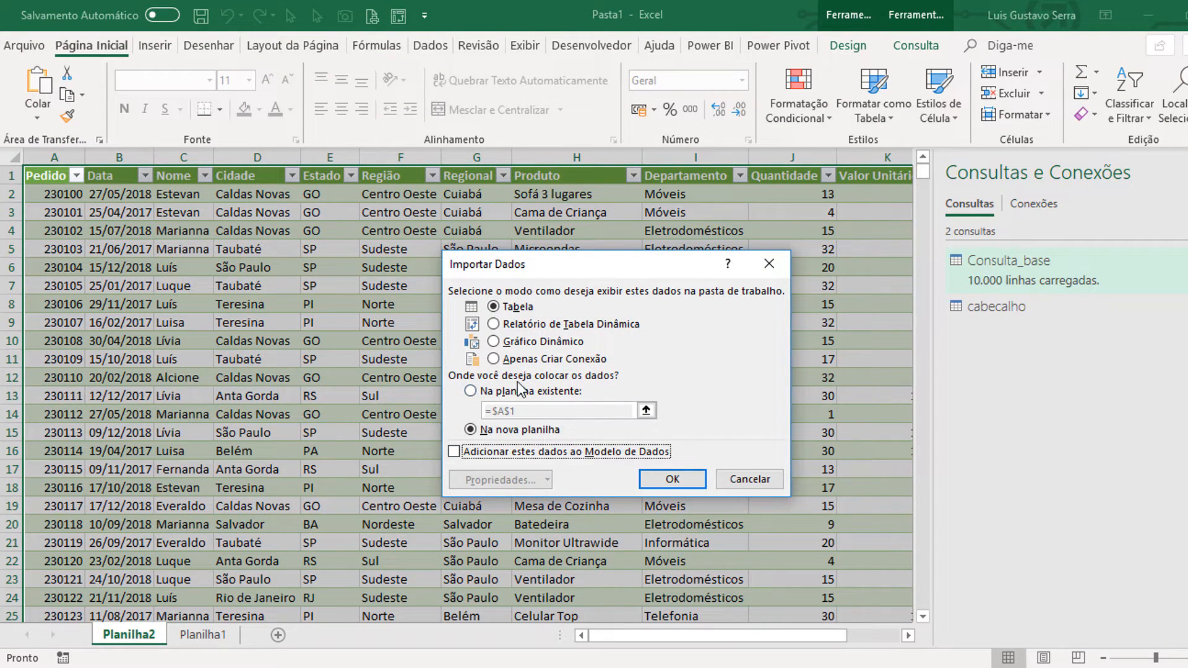
click(681, 479)
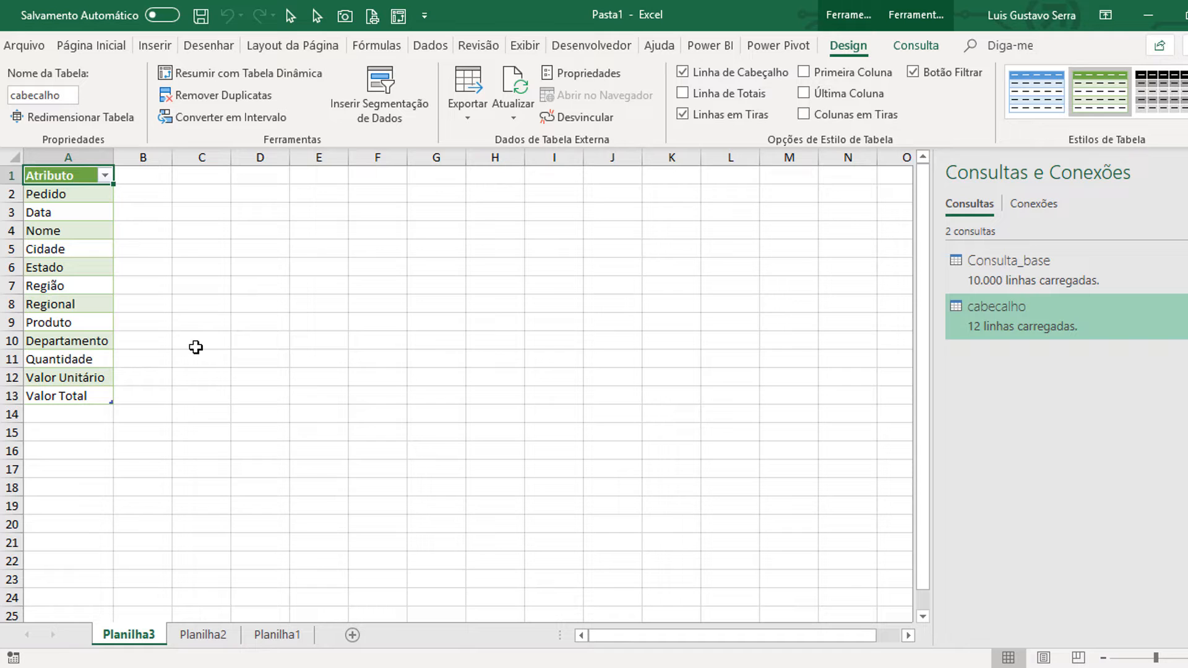
Step: Delete the Planilha2 and Planilha1 worksheets from the workbook
click(201, 638)
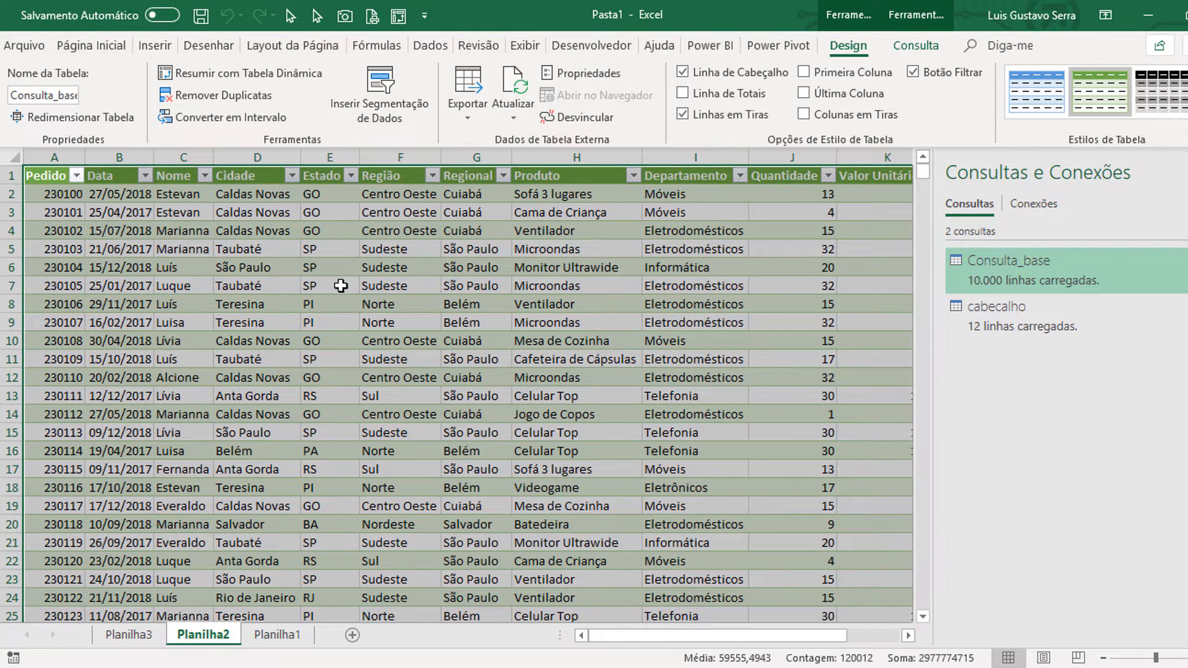
right_click(210, 633)
click(280, 450)
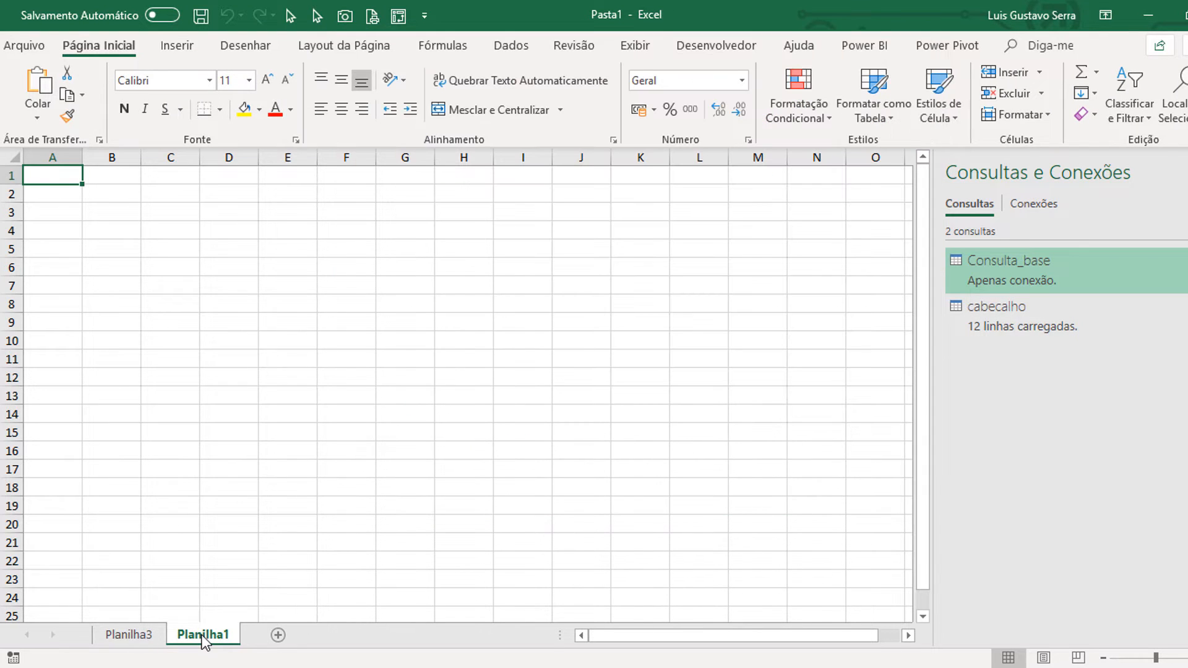
right_click(204, 642)
click(273, 448)
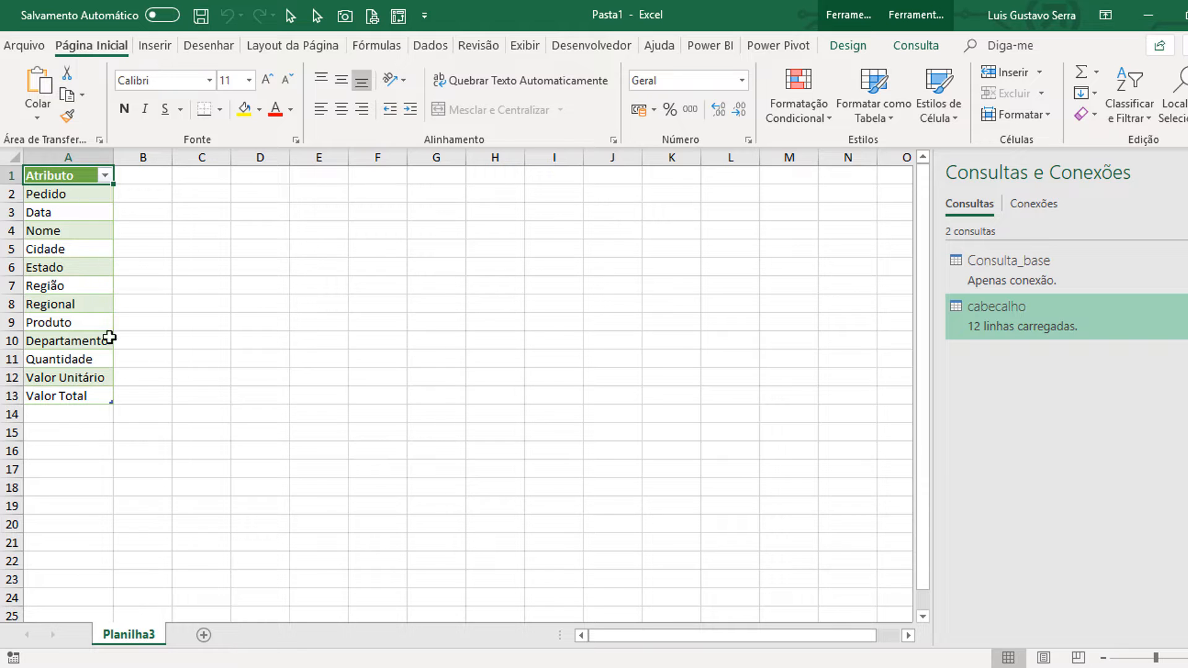
click(1022, 265)
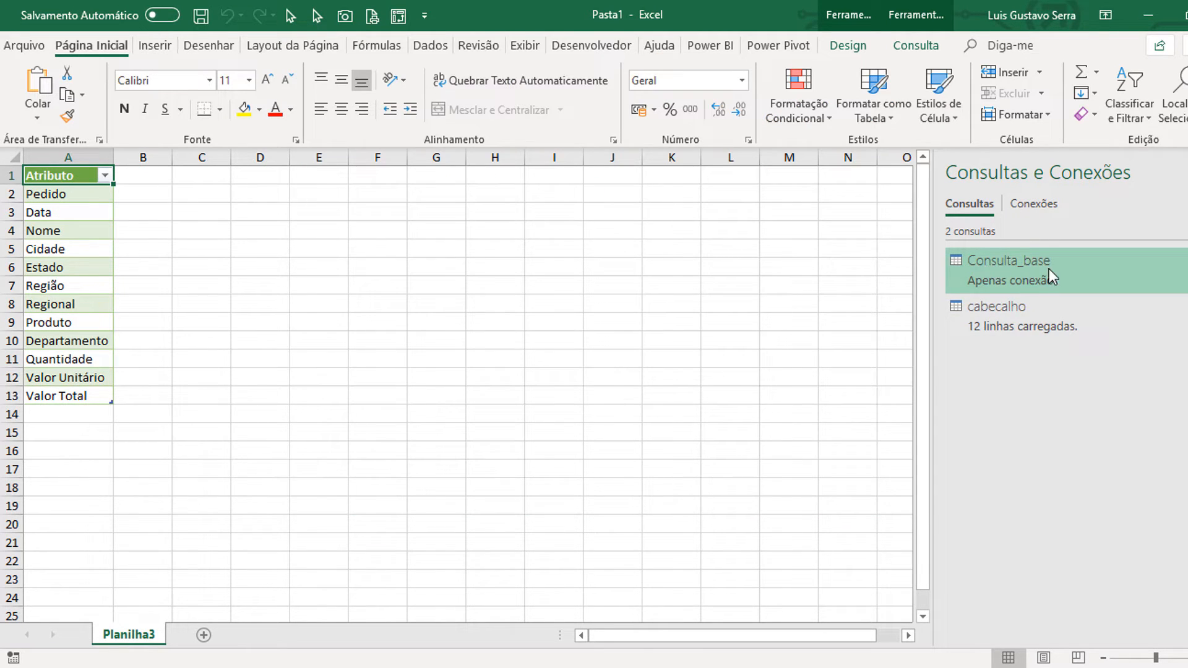
mouse_move(985, 310)
drag(68, 173, 70, 389)
click(76, 176)
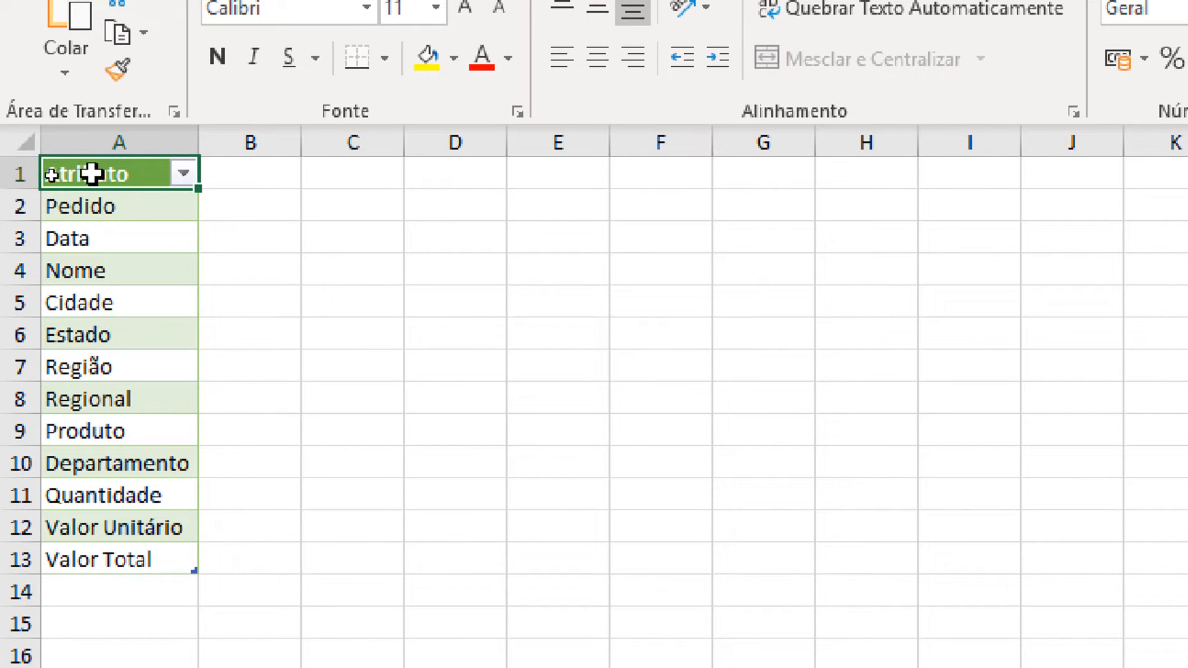
Step: Add a column headed Selecionar in B1 beside Atributo, and widen column B to fit the header
click(263, 173)
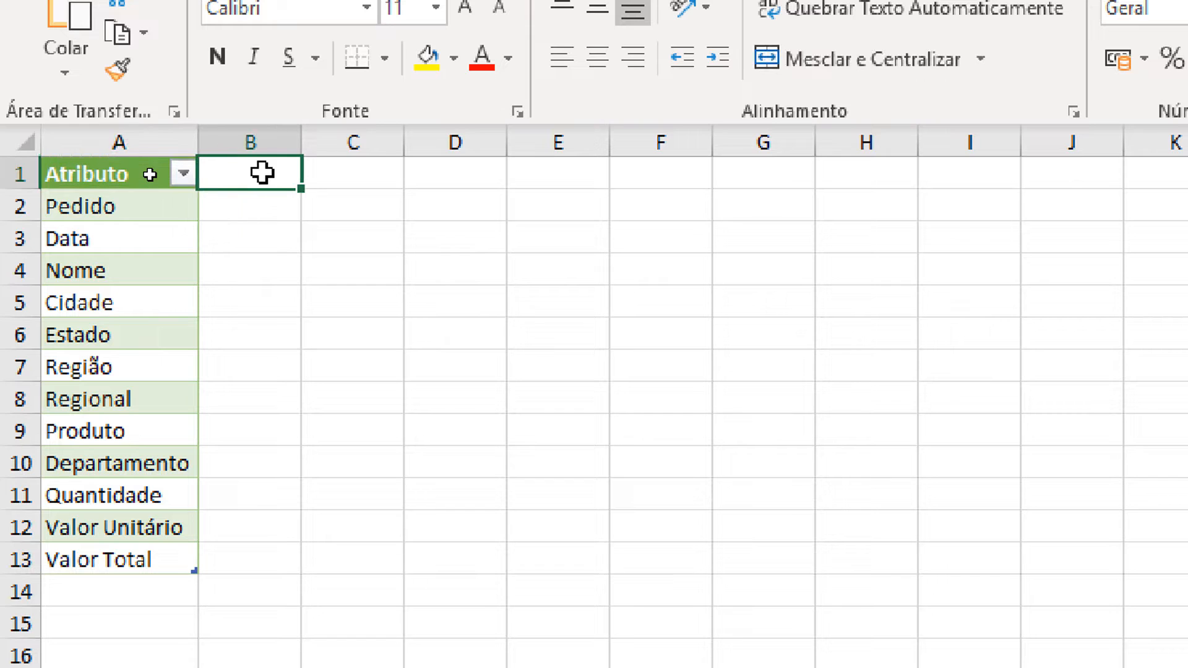
text(Sel)
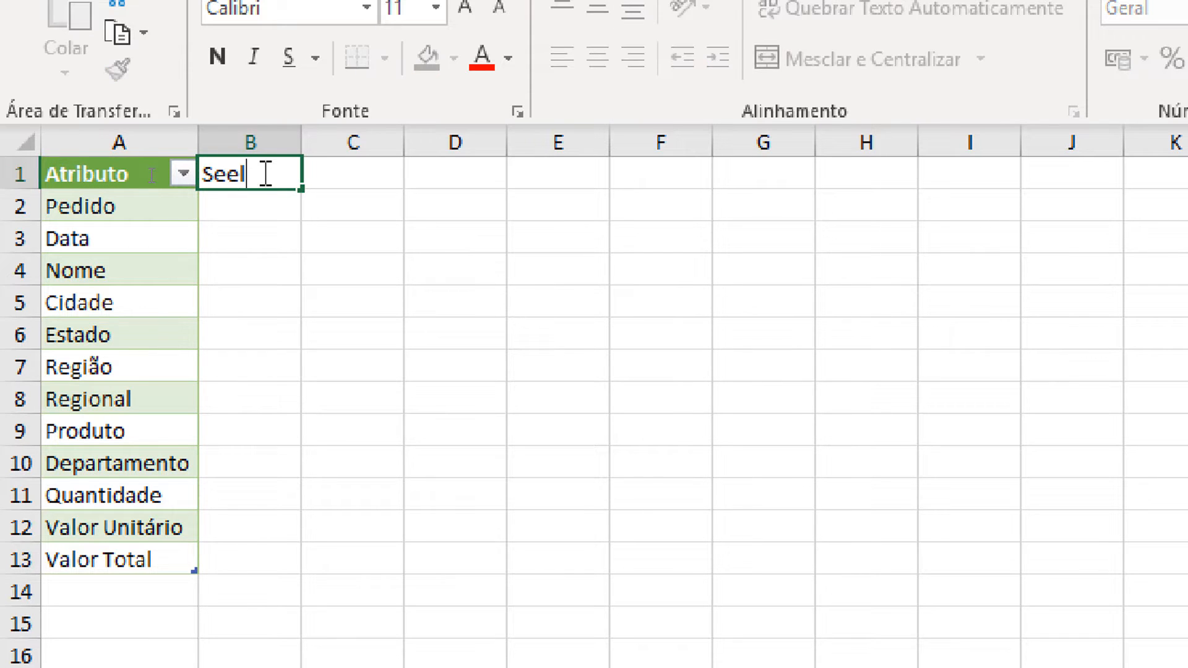
text(ecionar)
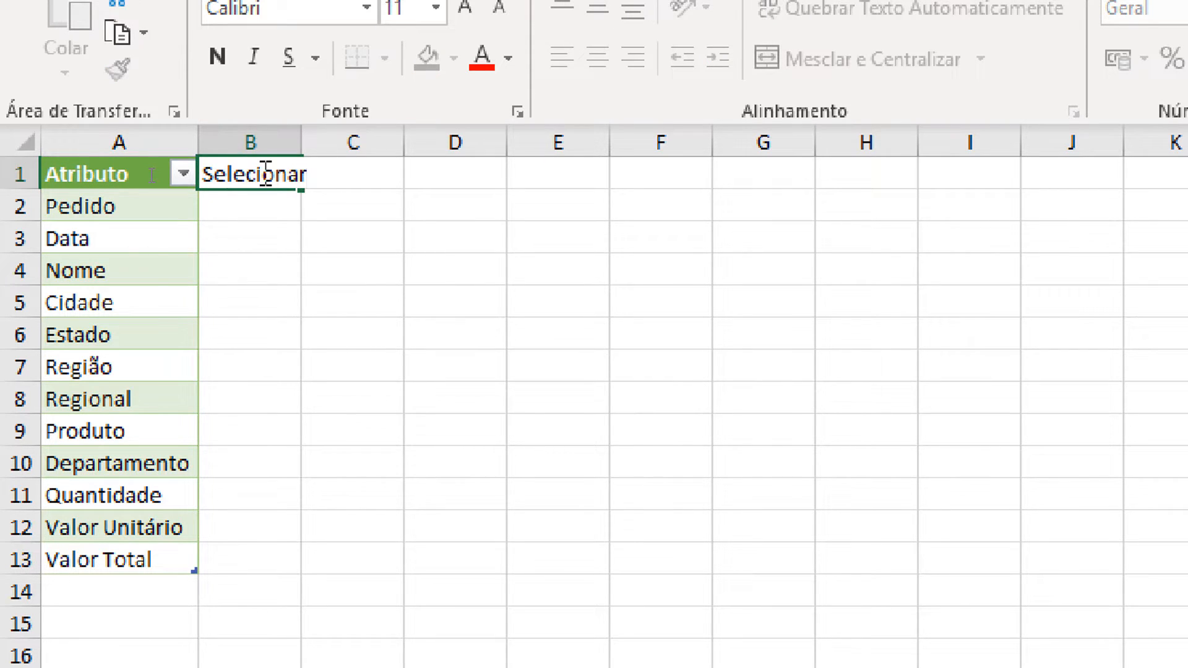
key(Return)
drag(303, 136, 349, 141)
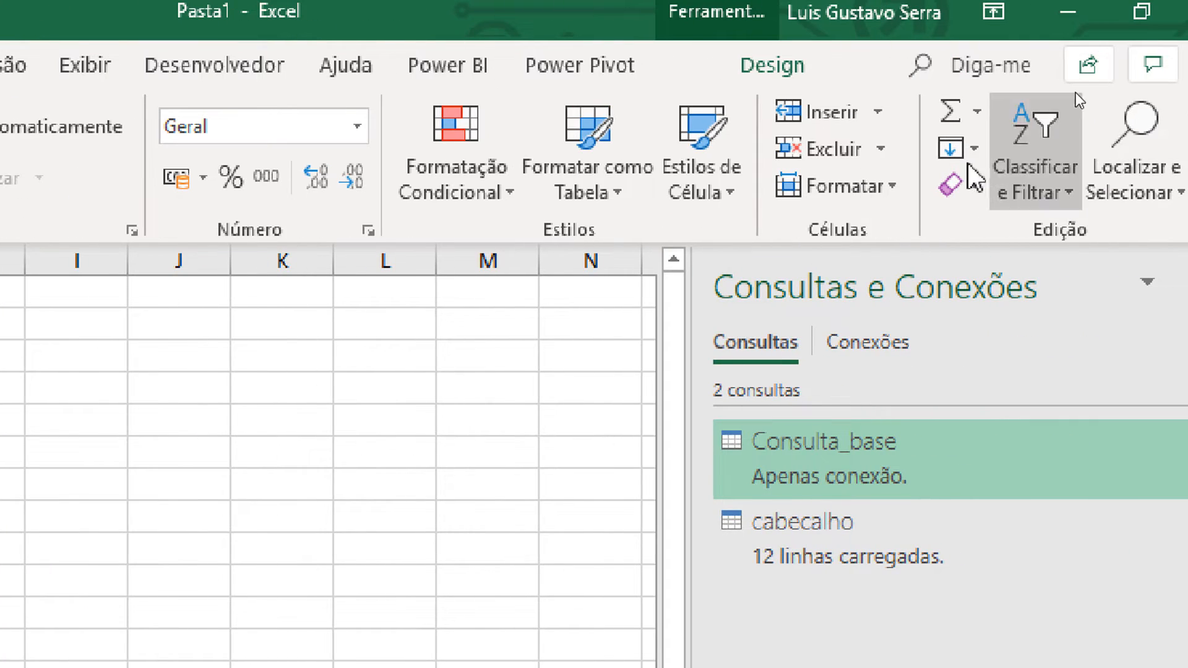
Step: Rename the cabecalho table on the worksheet as cabecalho_selecionado
click(803, 73)
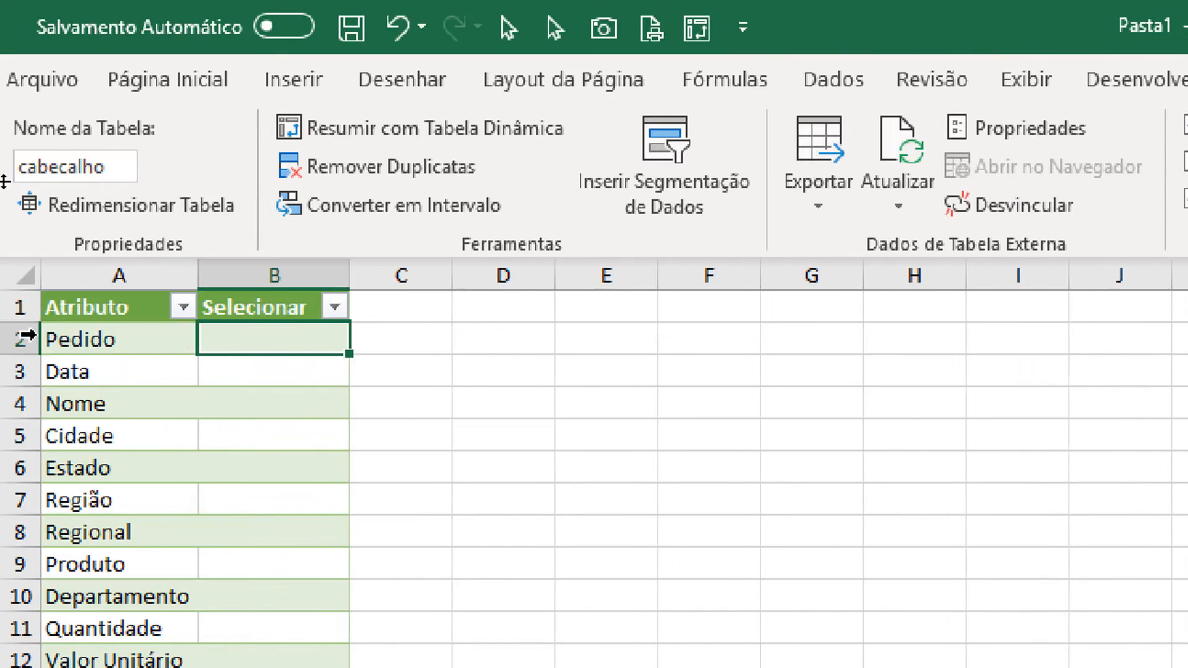
click(119, 167)
click(120, 167)
text())
key(BackSpace)
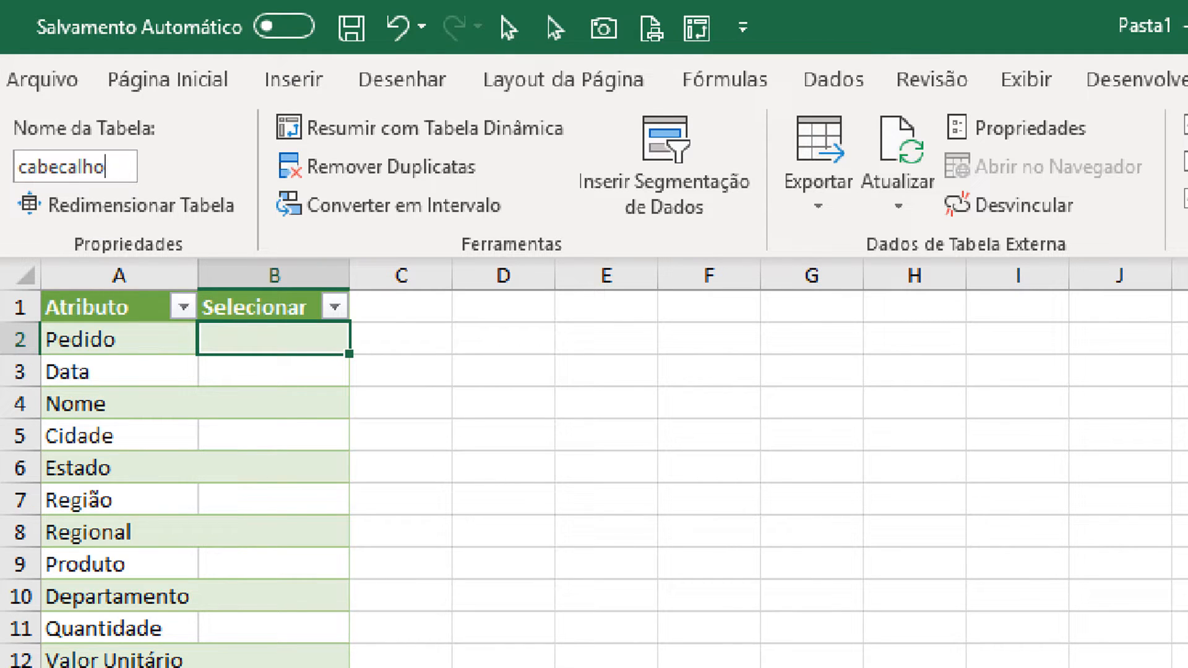
text(_selecionado)
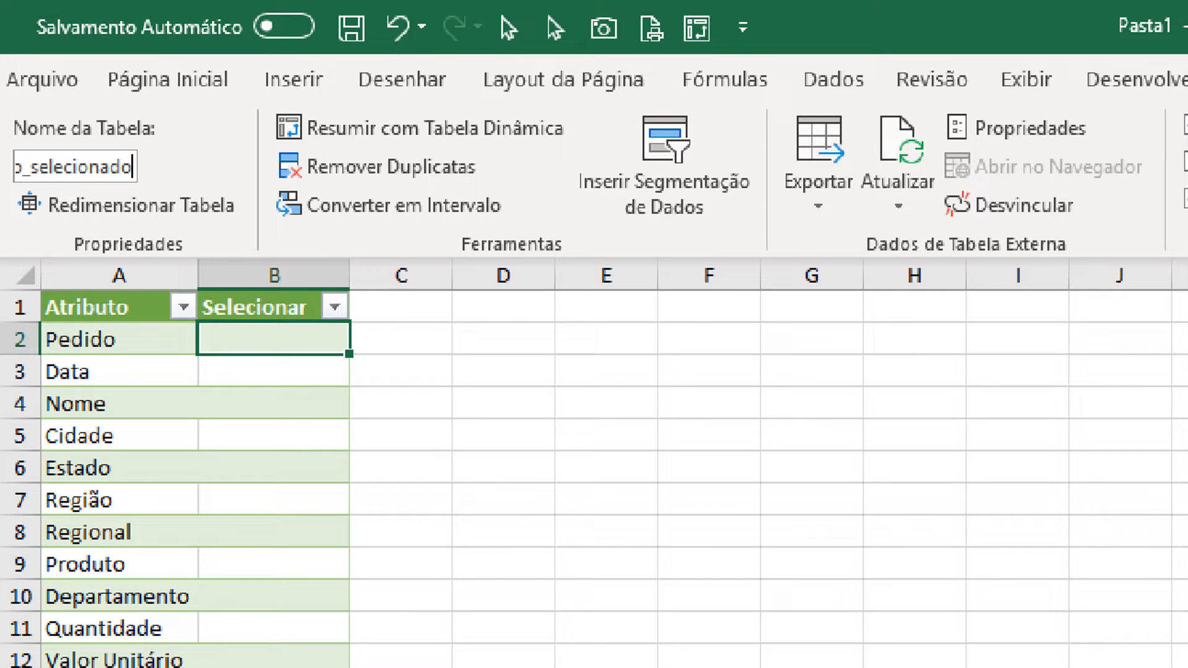
key(Return)
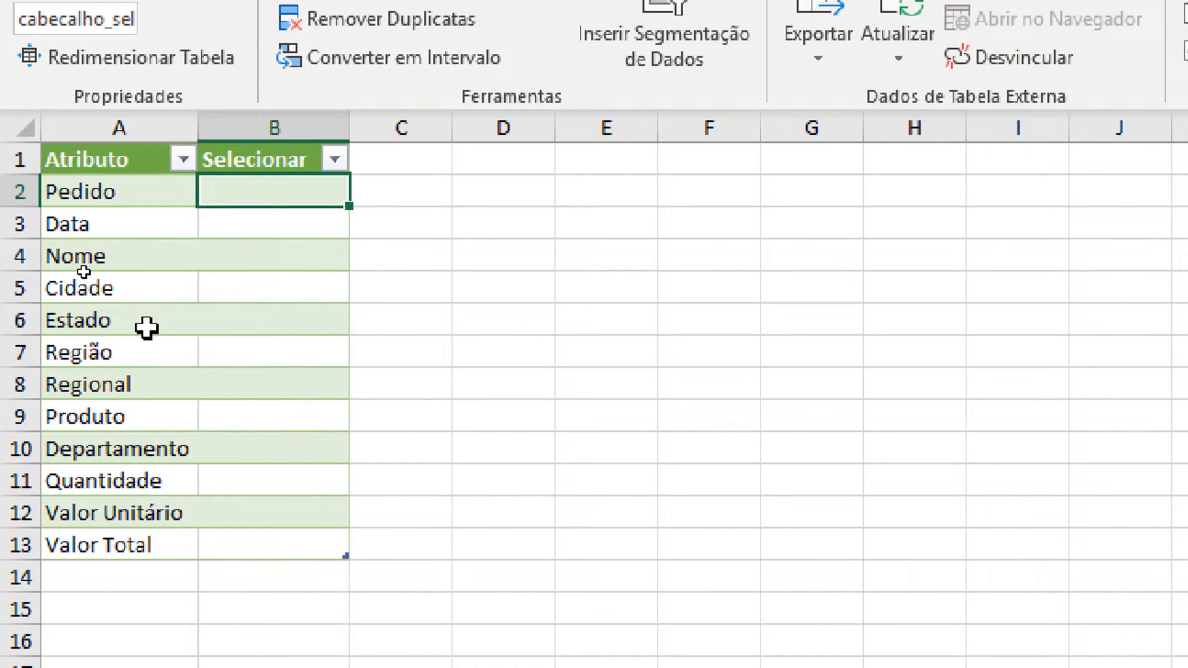
Step: Mark Pedido and Data with an uppercase X in the Selecionar column
text(x)
key(Return)
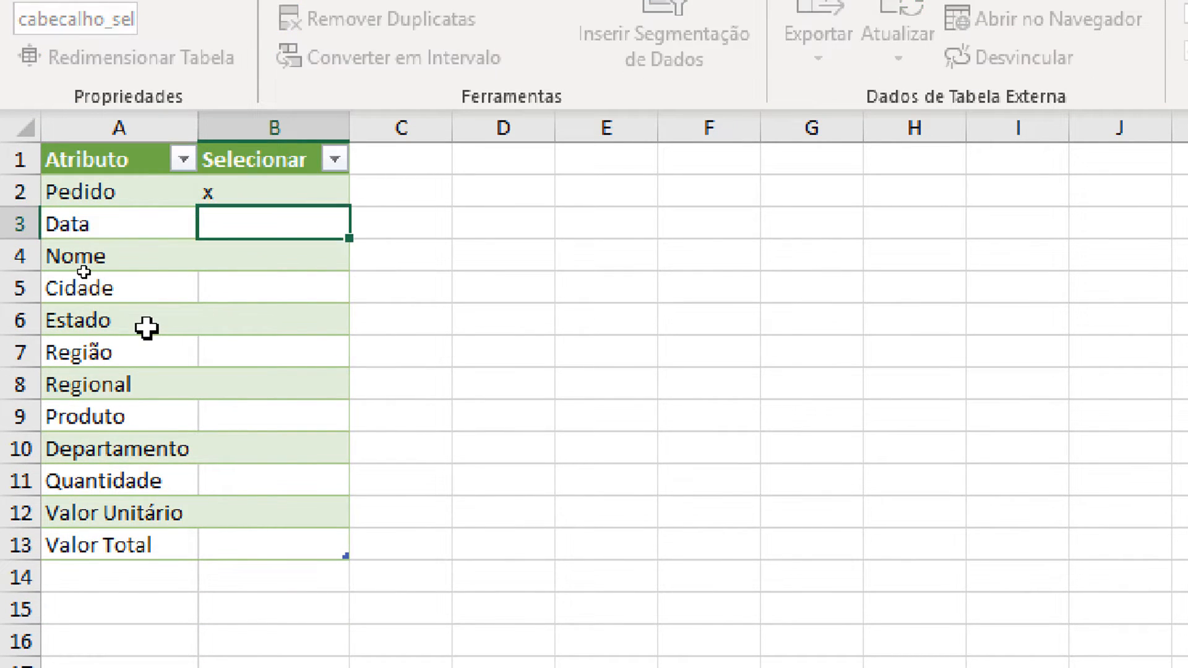
text(X)
key(Up)
Step: Copy the X beside Data into B4:B13 for the remaining attributes, and clear the mark beside Pedido in B2
key(Up)
key(Down)
text(X)
key(Return)
key(Return)
key(Up)
key(ctrl+c)
key(Left)
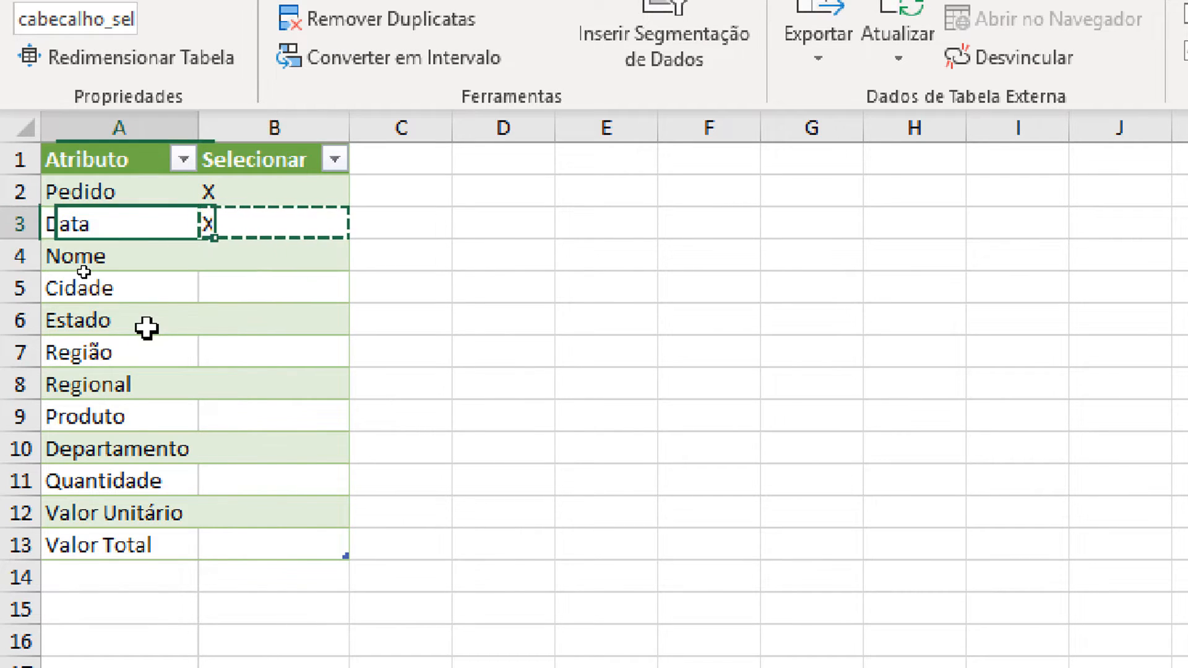
key(Down)
key(Right)
key(shift+Down)
key(shift+Down)
key(shift+Down)
key(shift+Down)
key(shift+Down)
key(shift+Down)
key(shift+Down)
key(shift+Down)
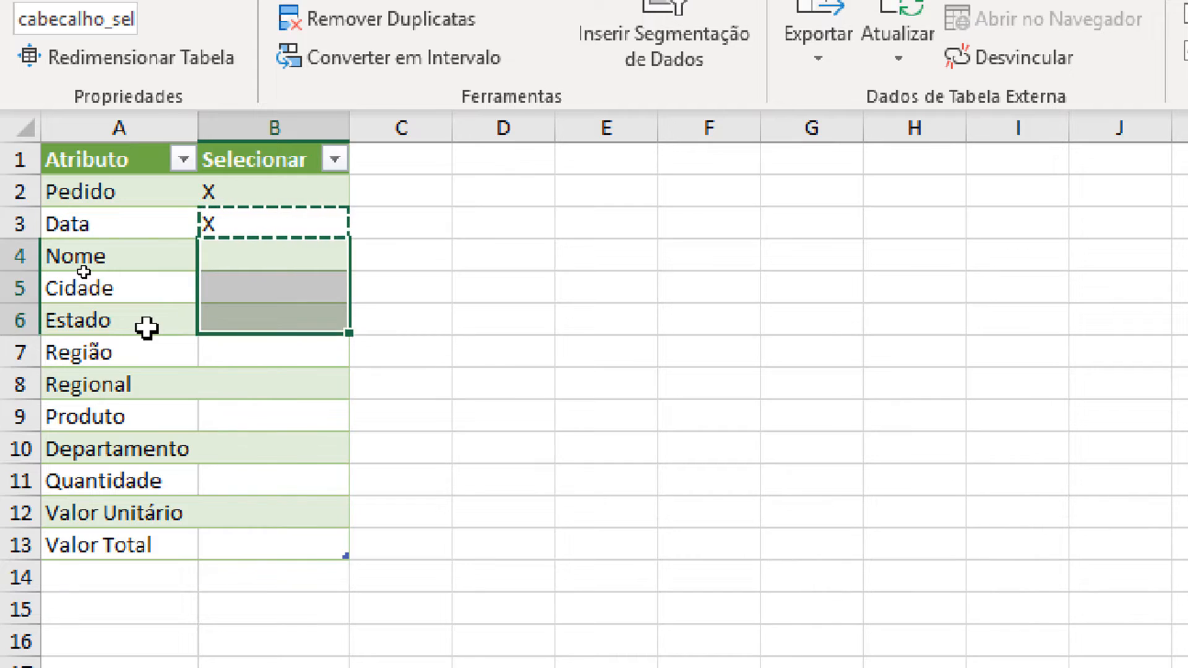
key(shift+Down)
key(ctrl+v)
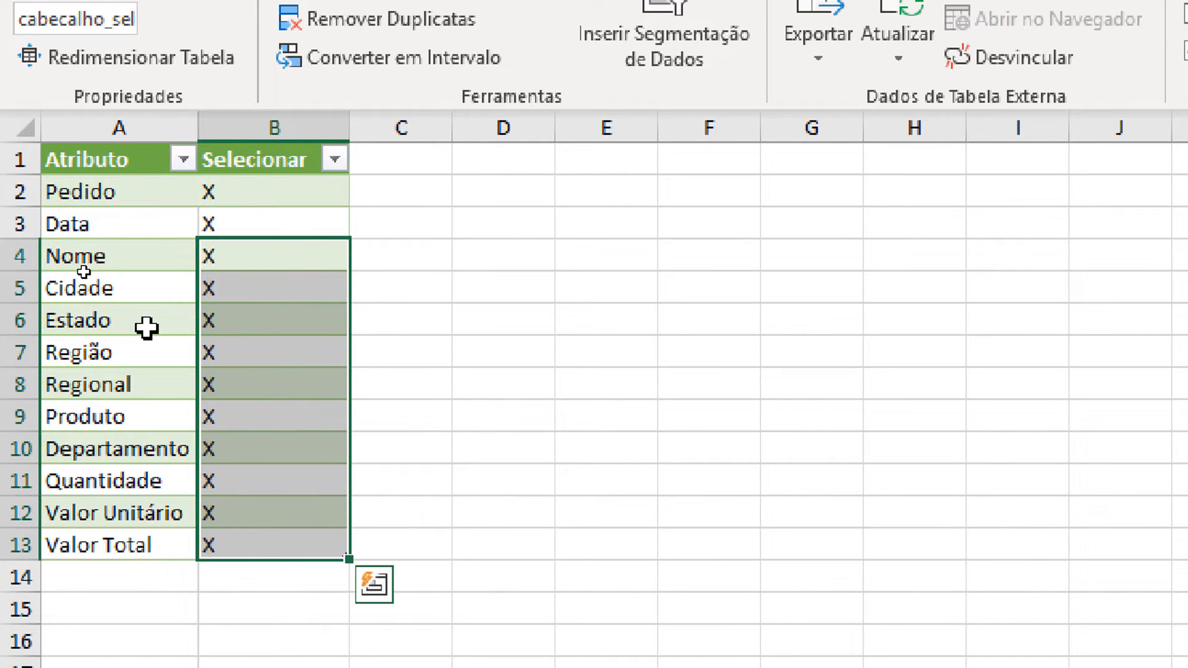
key(Up)
key(Up)
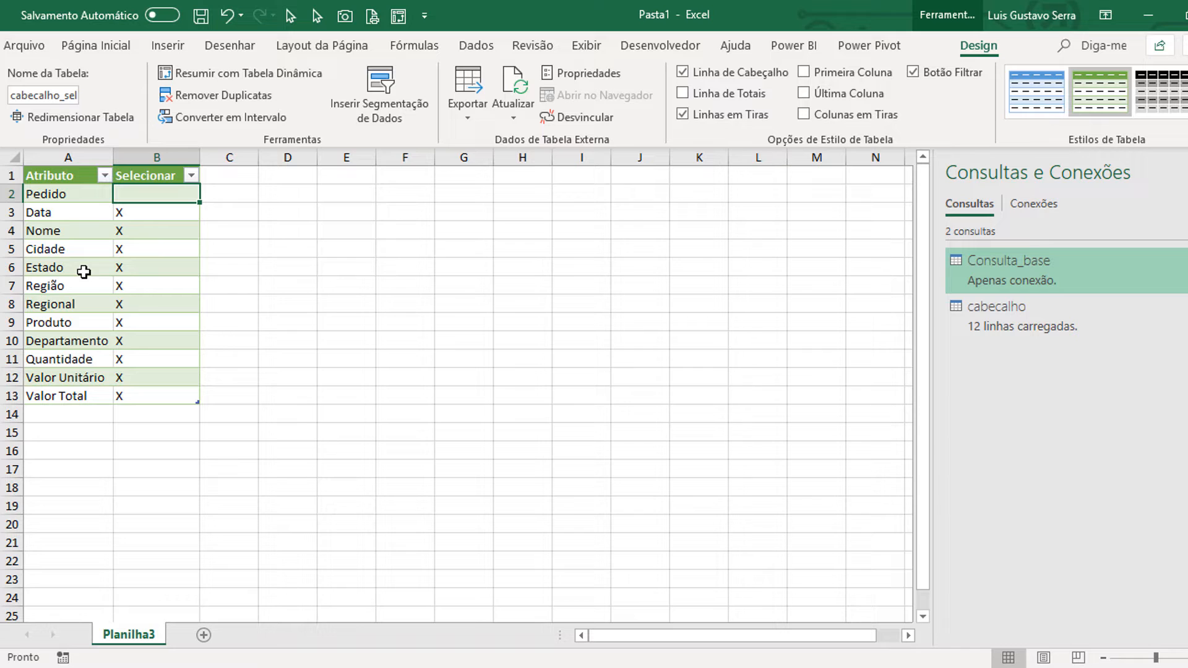
Step: Create a new Power Query query from the cabecalho_selecionado table
click(123, 265)
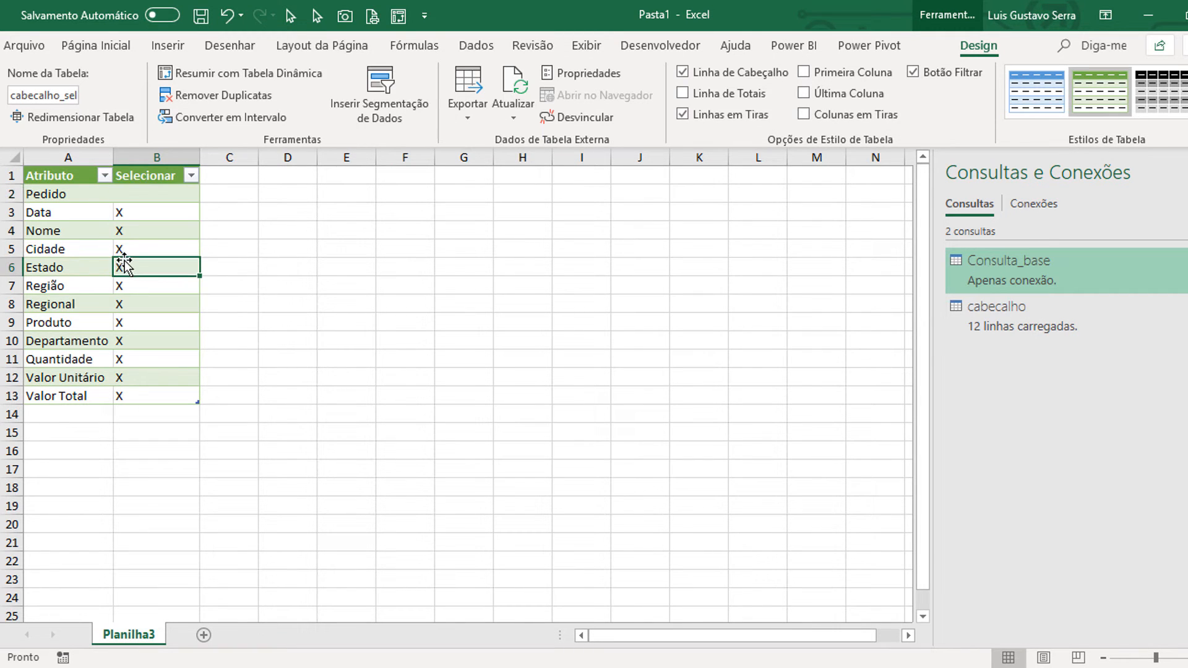
click(468, 45)
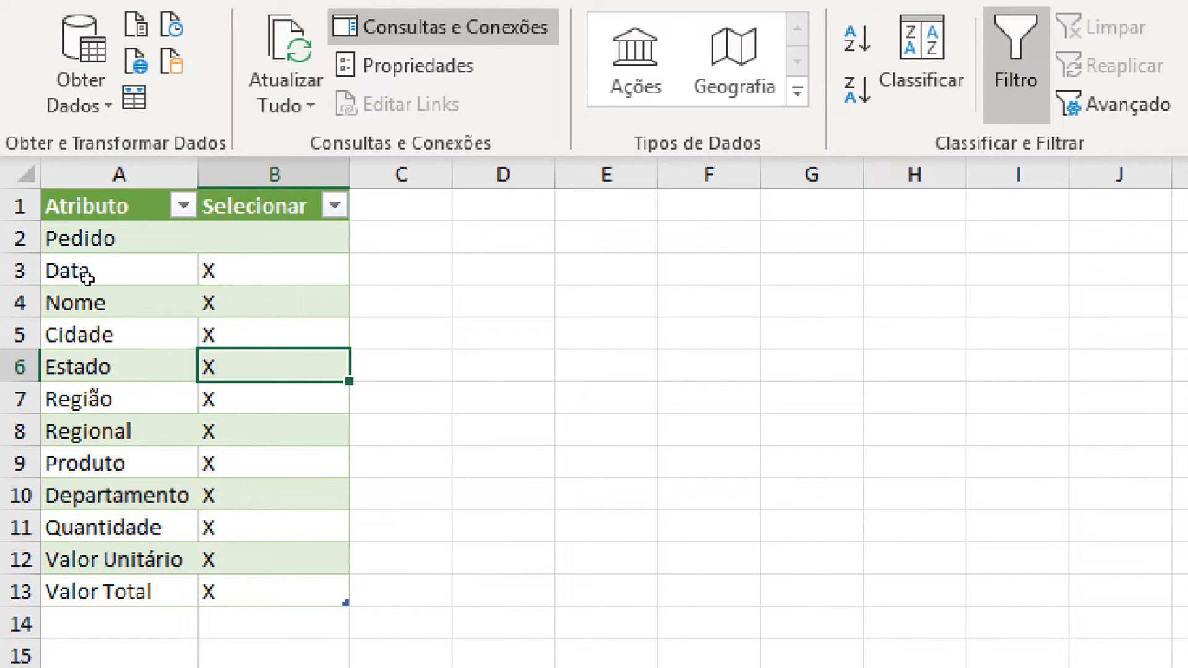
click(154, 390)
click(672, 367)
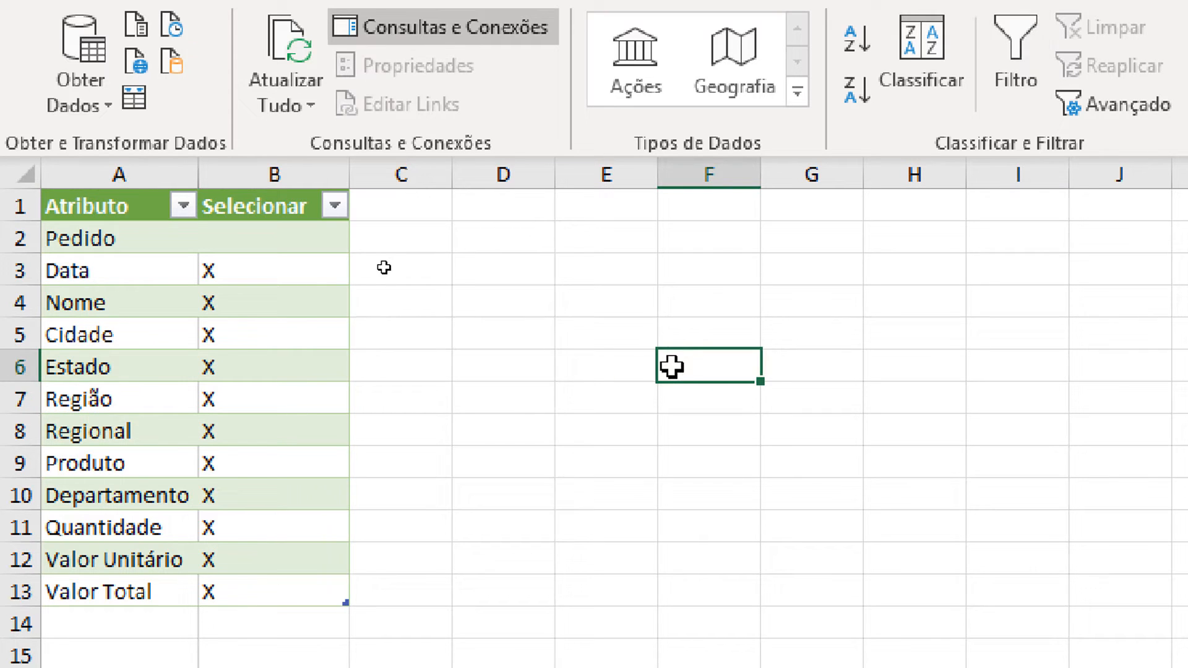
click(169, 387)
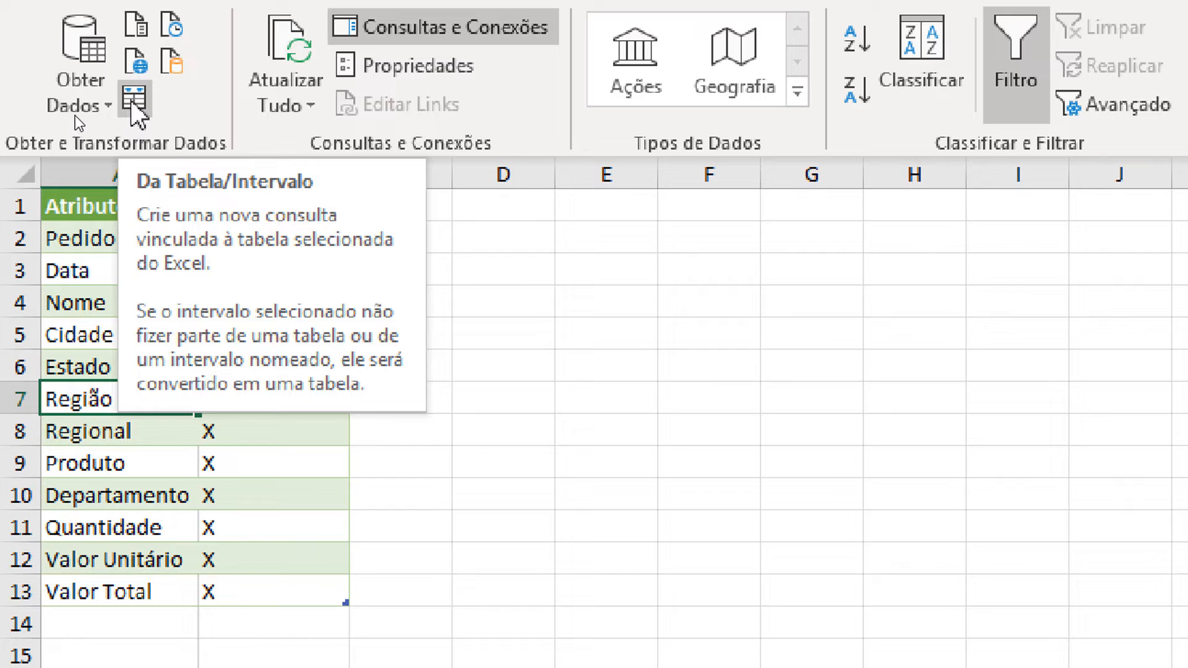
click(135, 100)
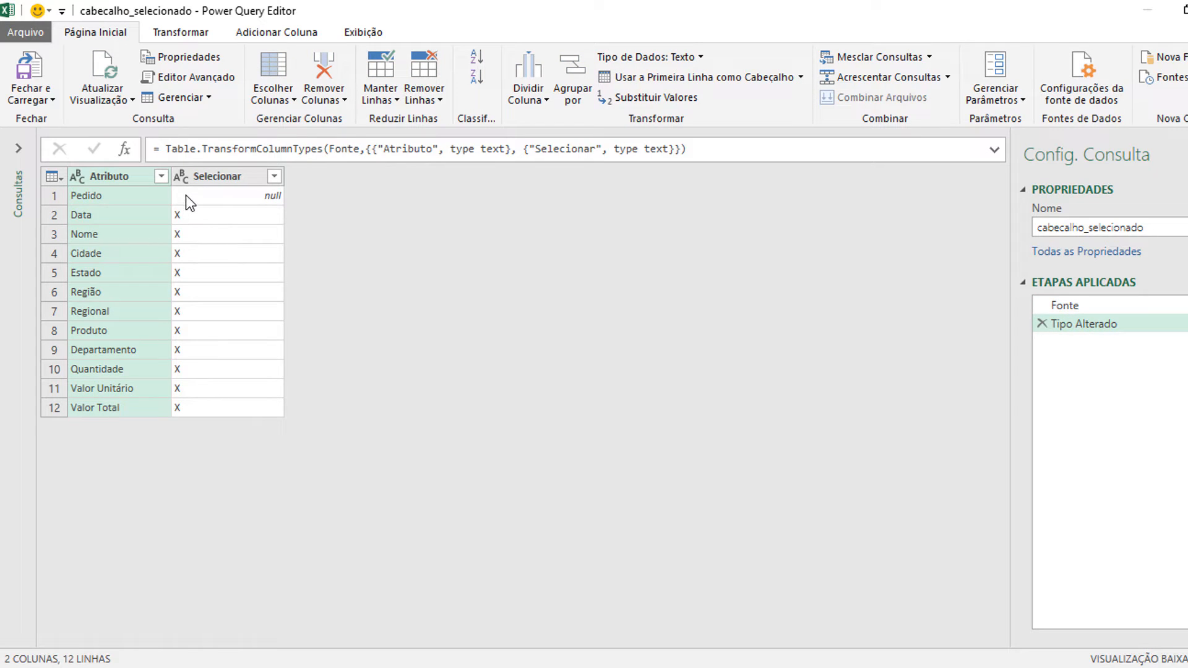
Step: Show the list of queries and compare the cabecalho query with cabecalho_selecionado
click(19, 149)
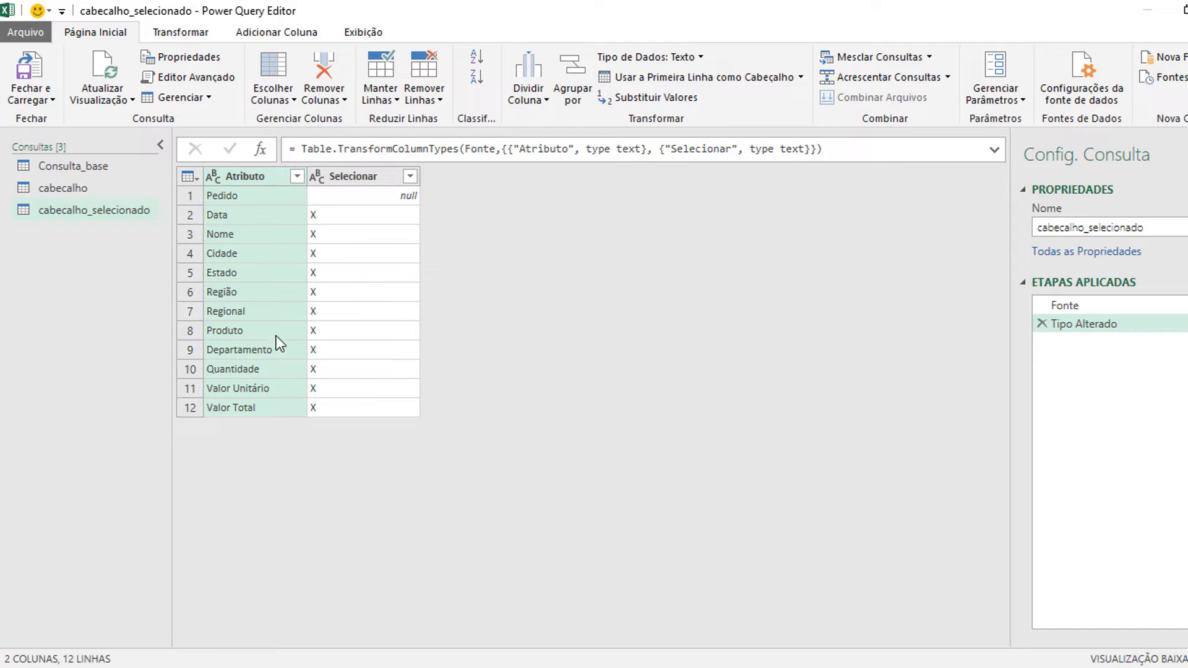
click(64, 194)
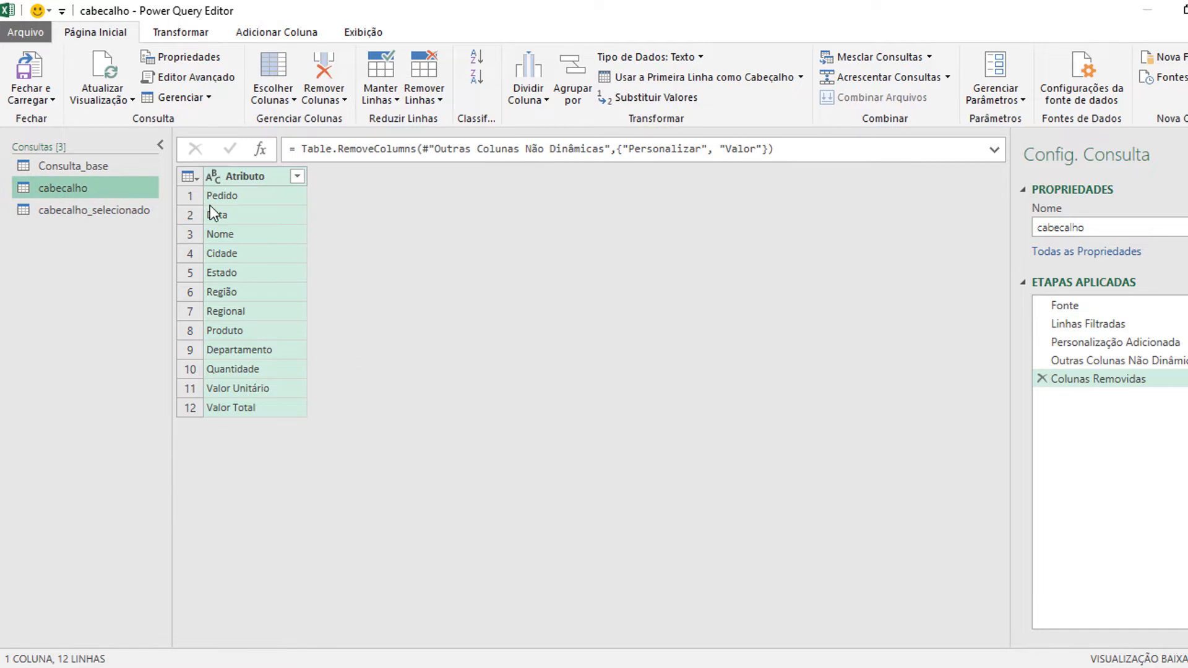
click(97, 210)
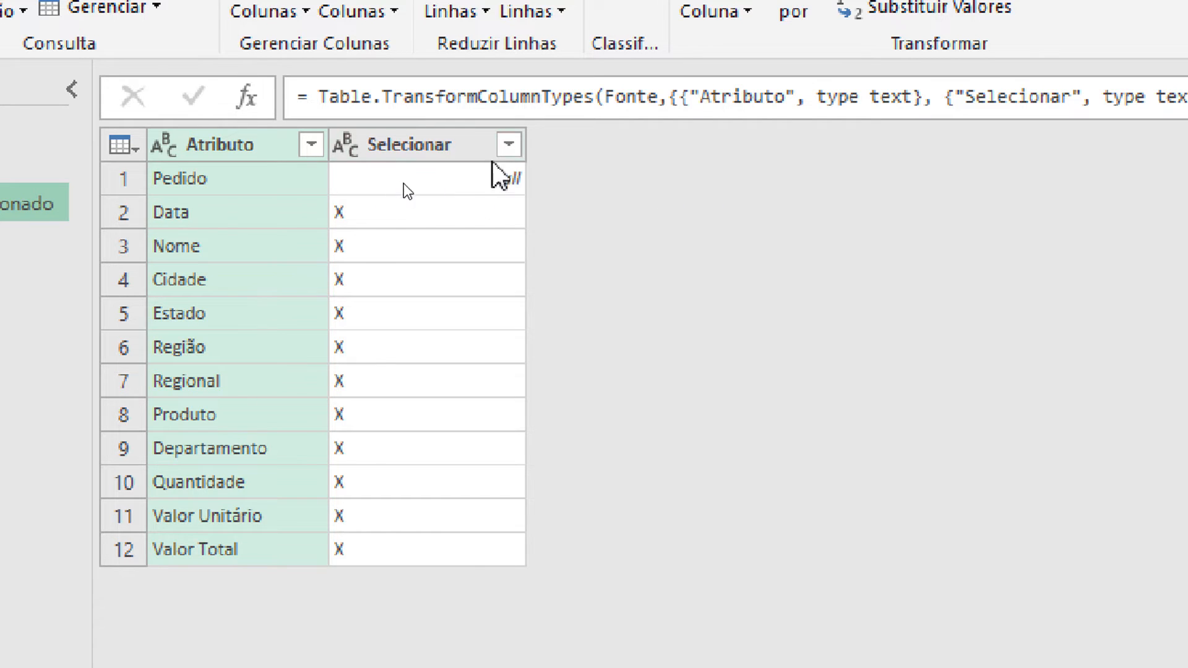
Step: Filter the Selecionar column to exclude null values and keep only the rows marked X
click(508, 144)
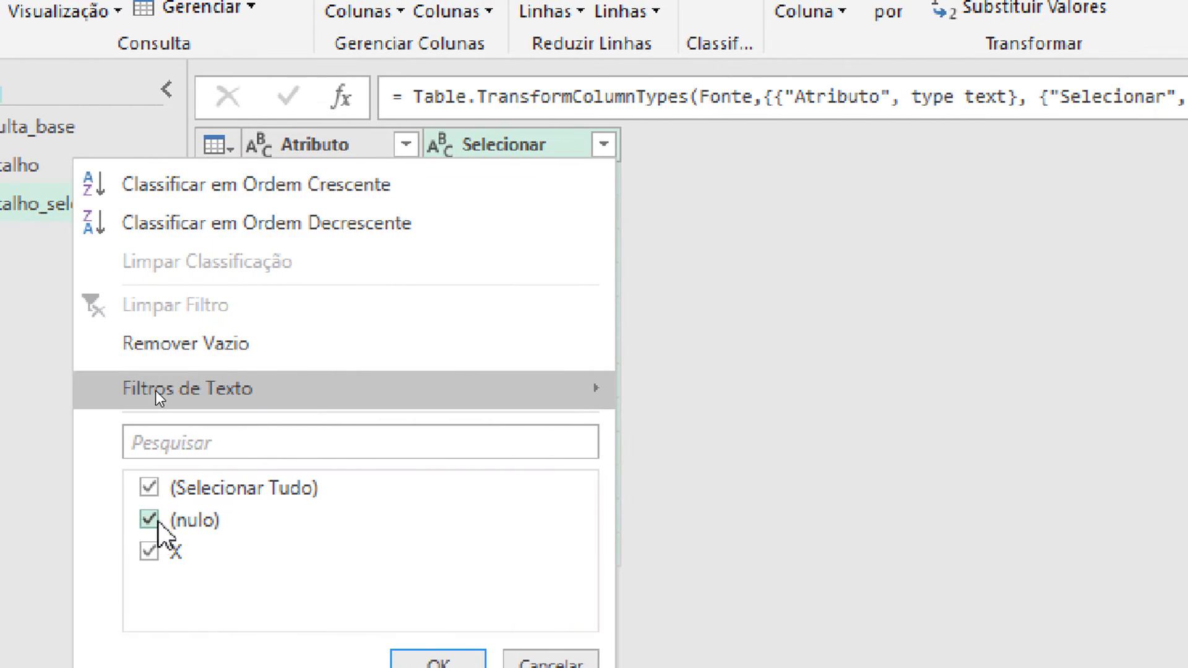
click(114, 520)
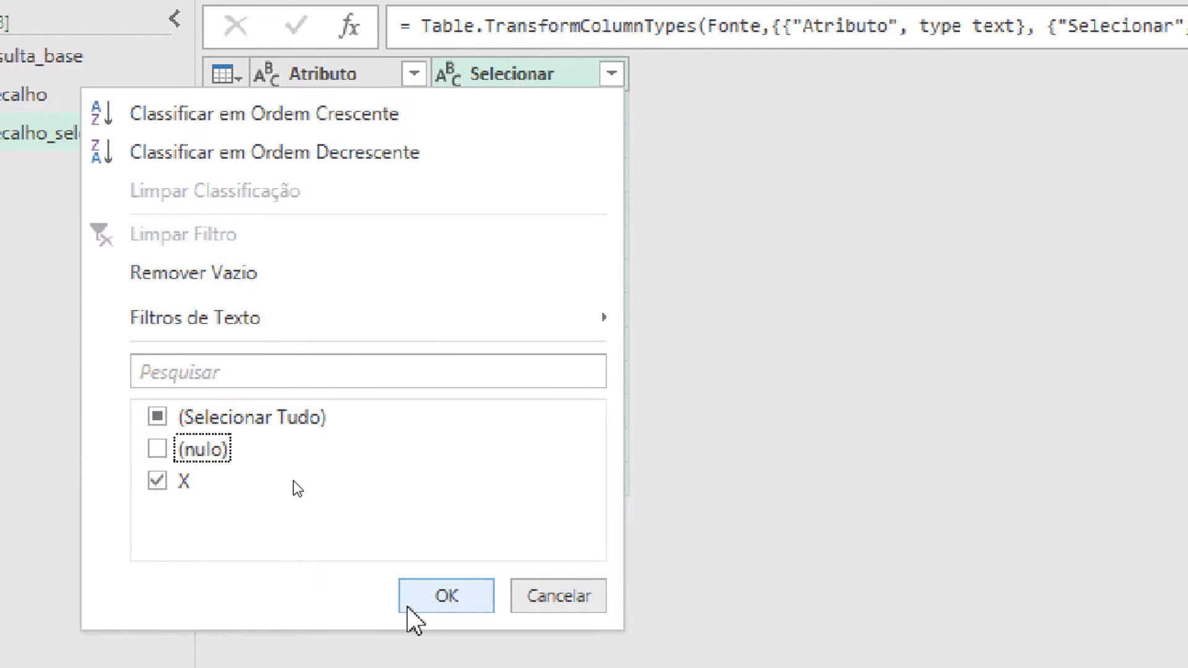
click(406, 606)
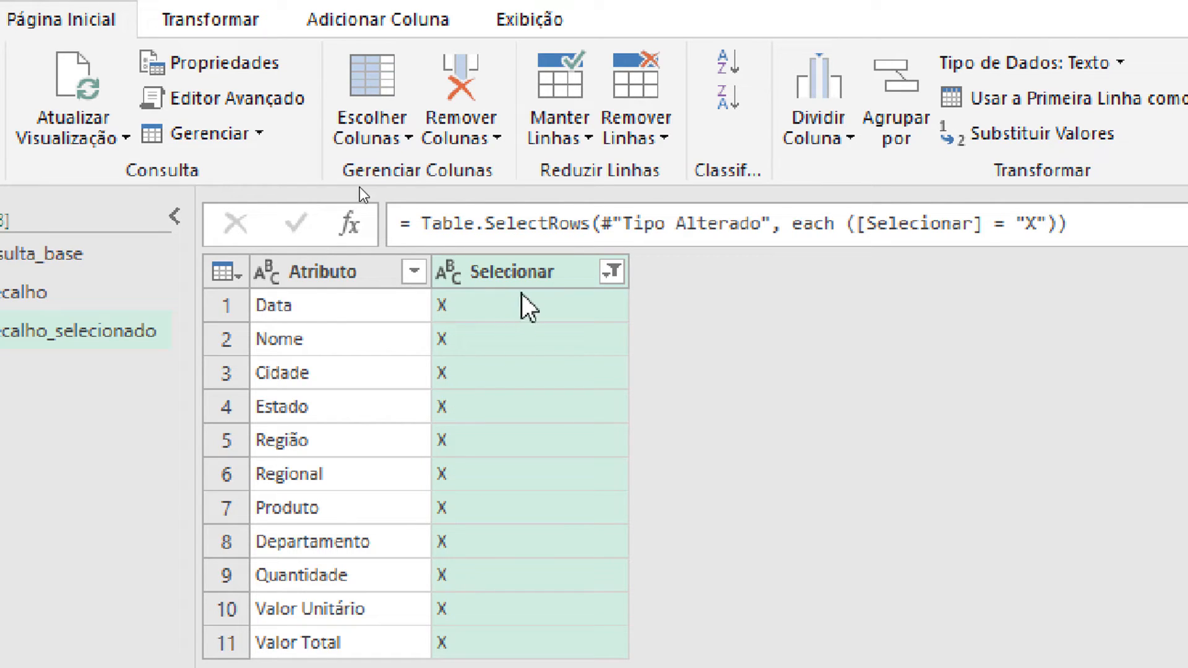
Step: Remove the Selecionar column and convert the remaining Atributo column into a list
key(Delete)
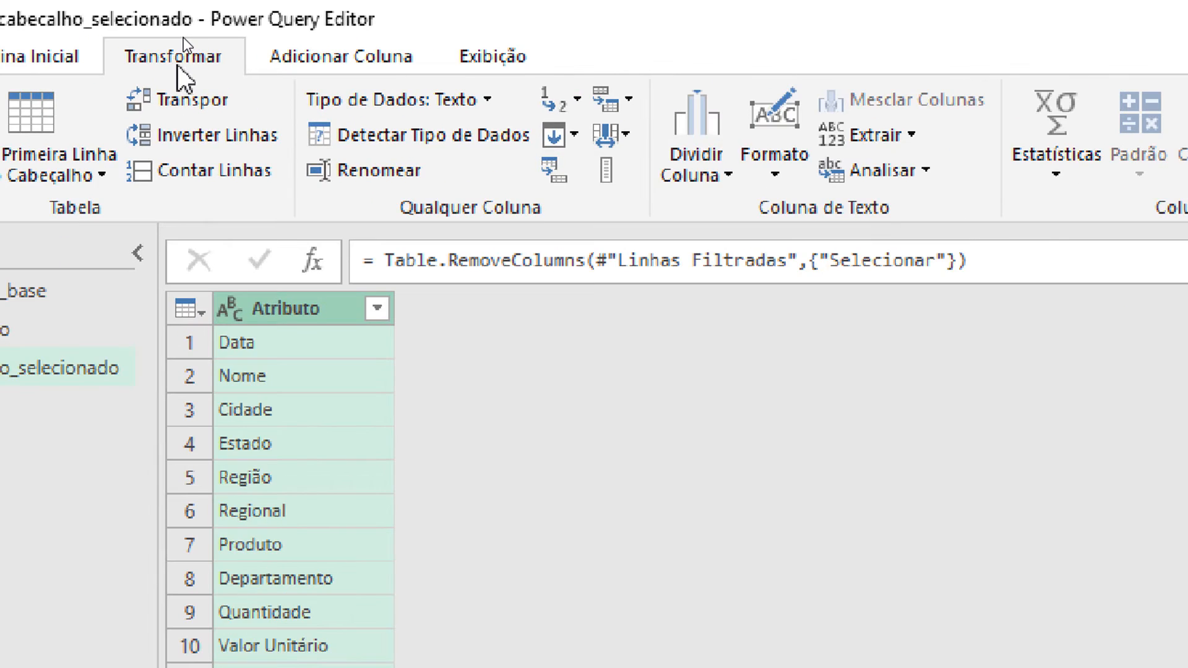
click(604, 173)
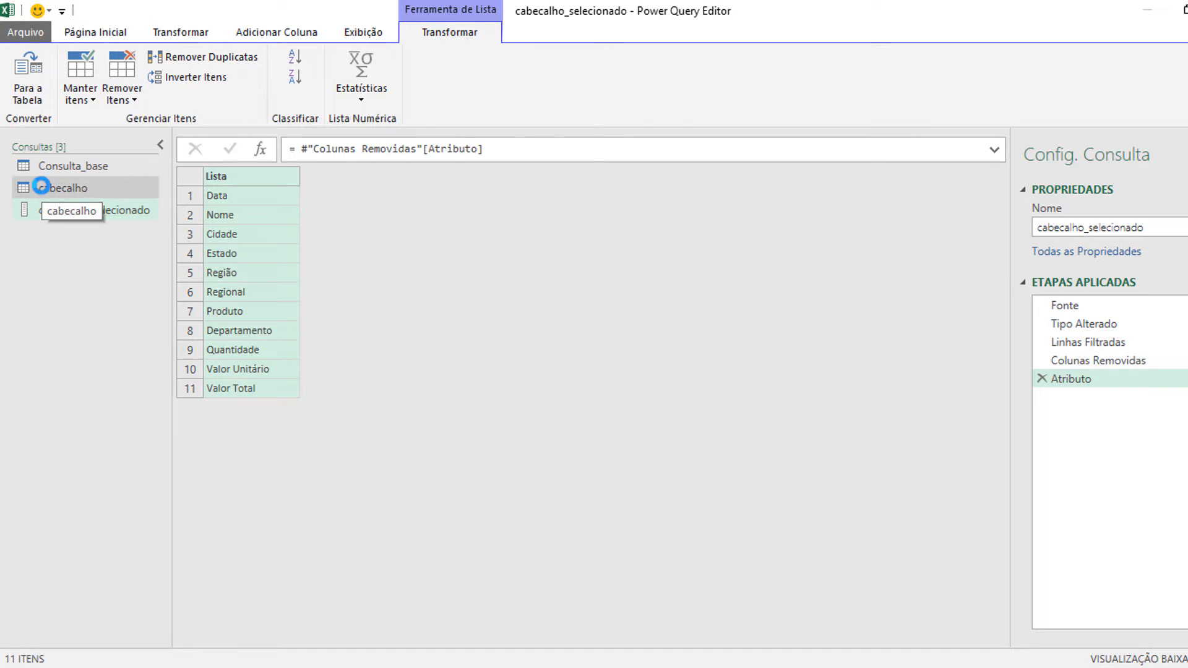
click(42, 188)
click(51, 210)
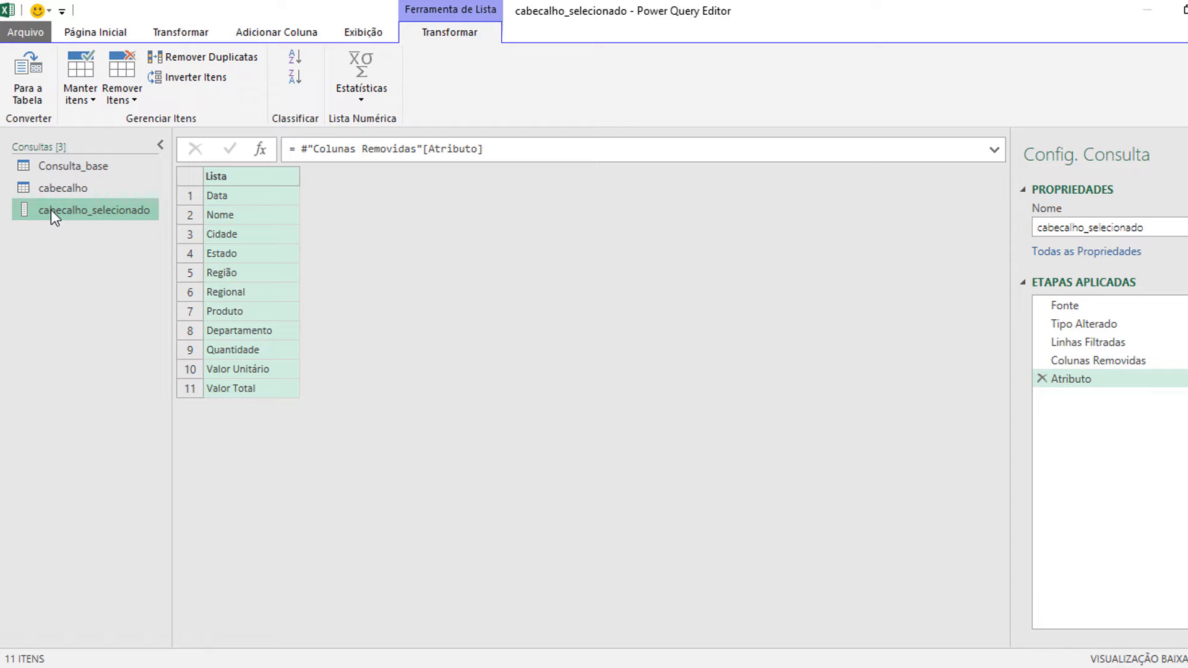
click(65, 166)
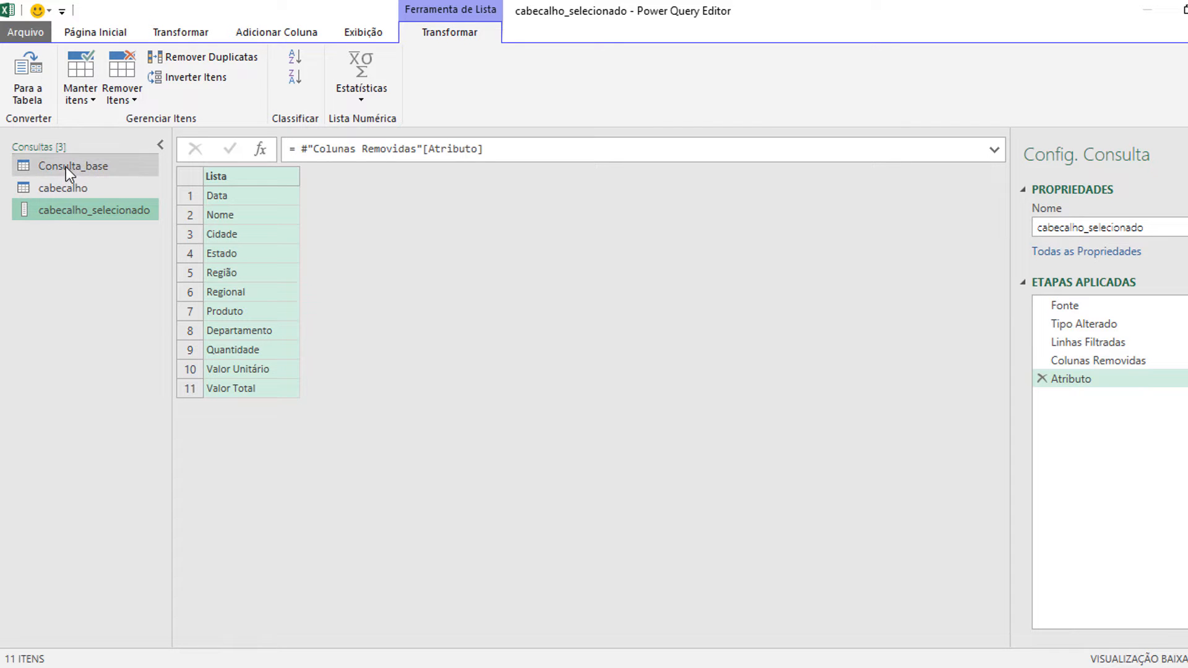
click(79, 208)
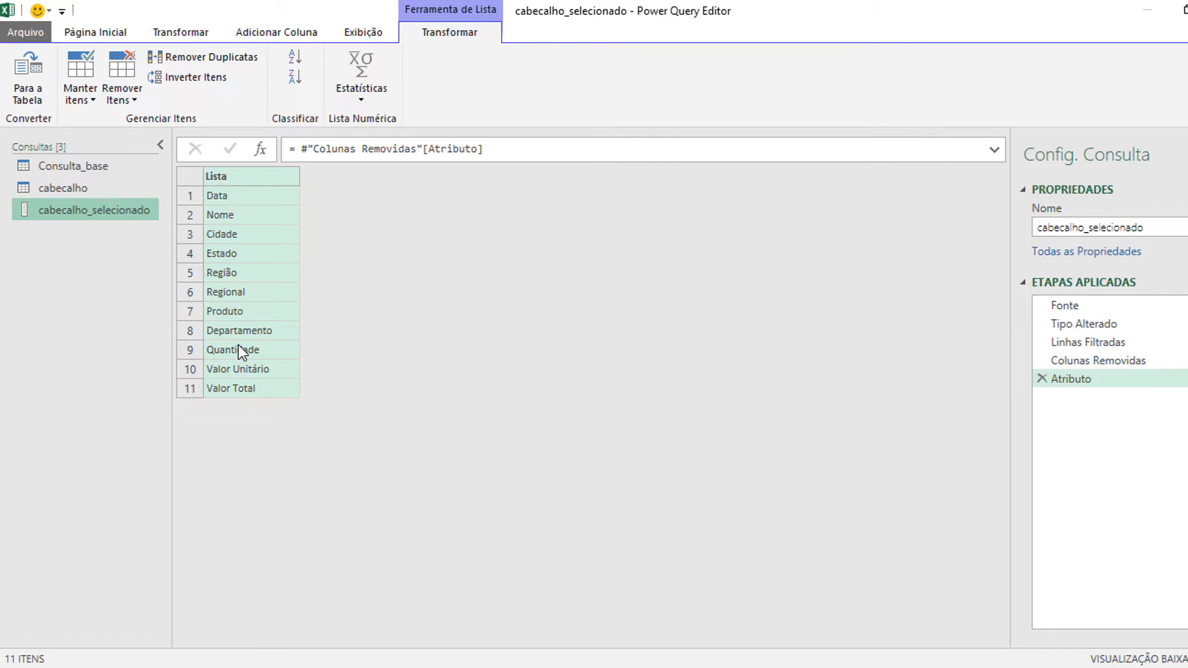
Step: Create a new blank query (Consulta Nula) in the Power Query Editor
click(111, 34)
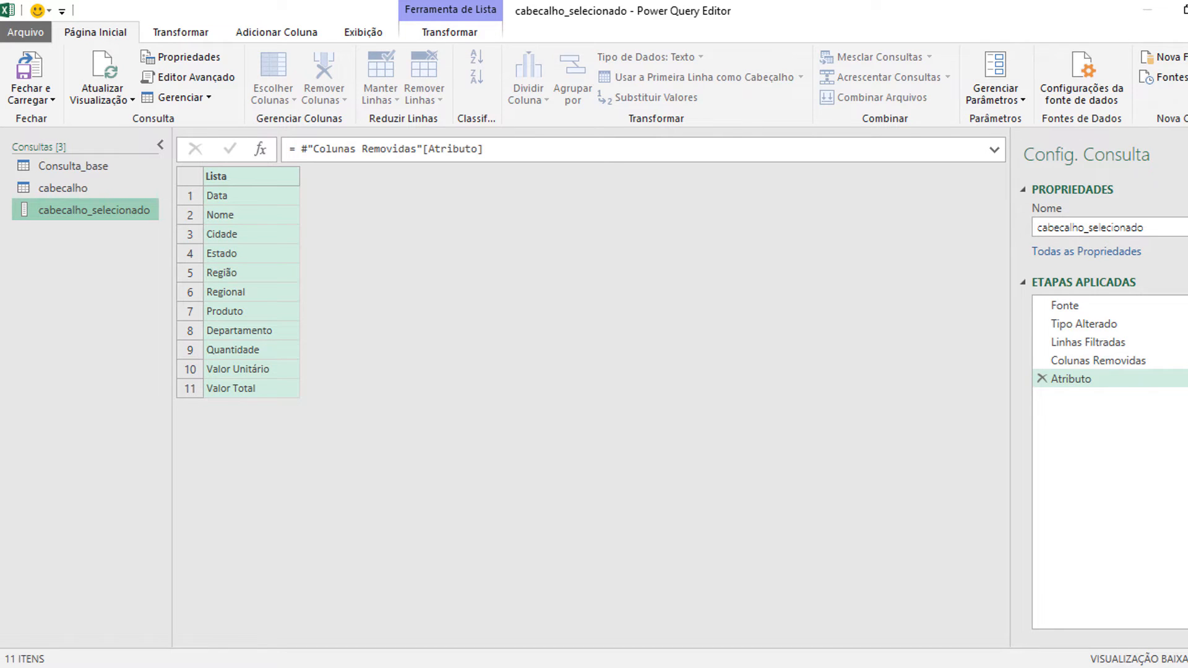
click(1163, 56)
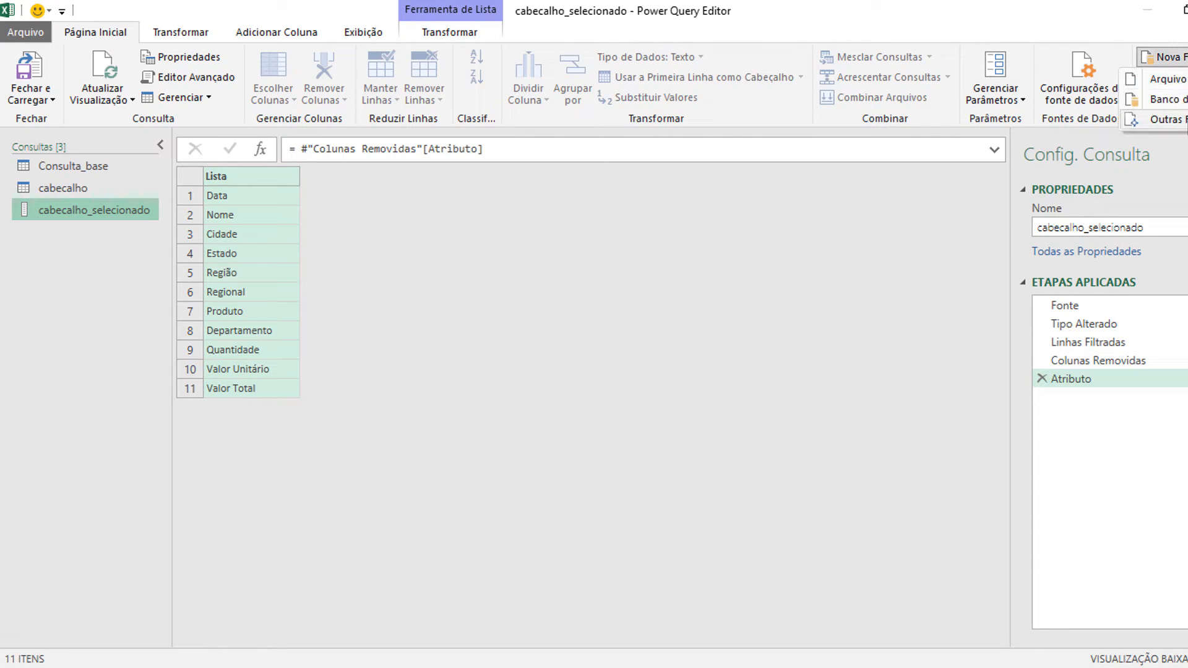
mouse_move(1186, 126)
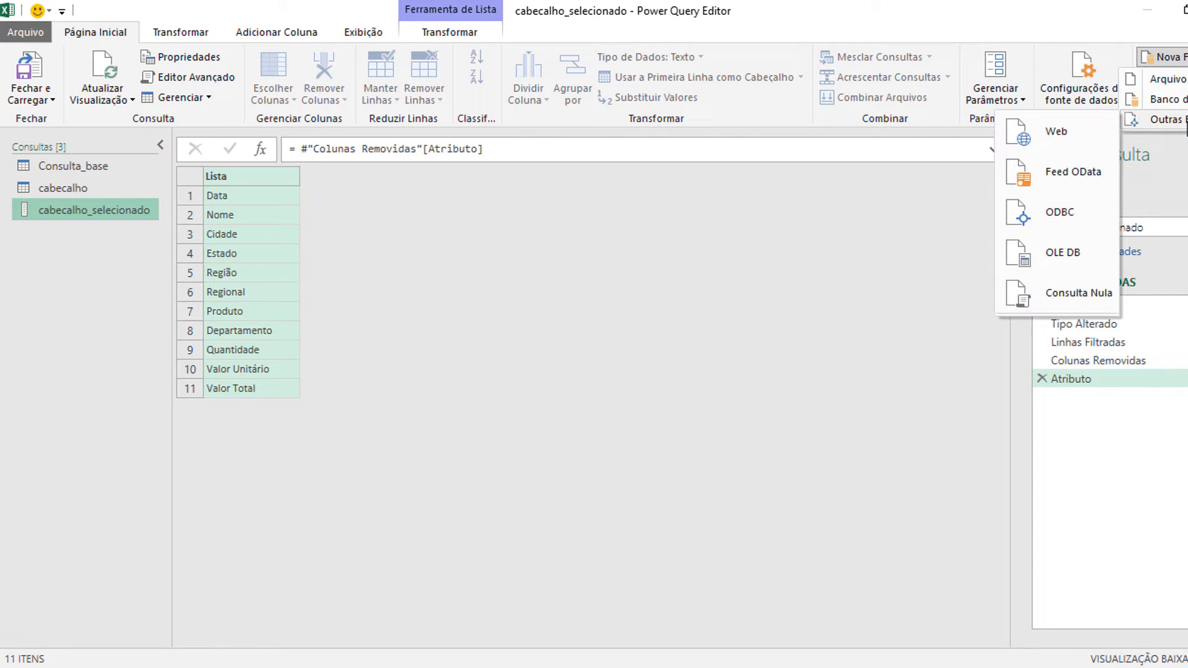
click(1061, 303)
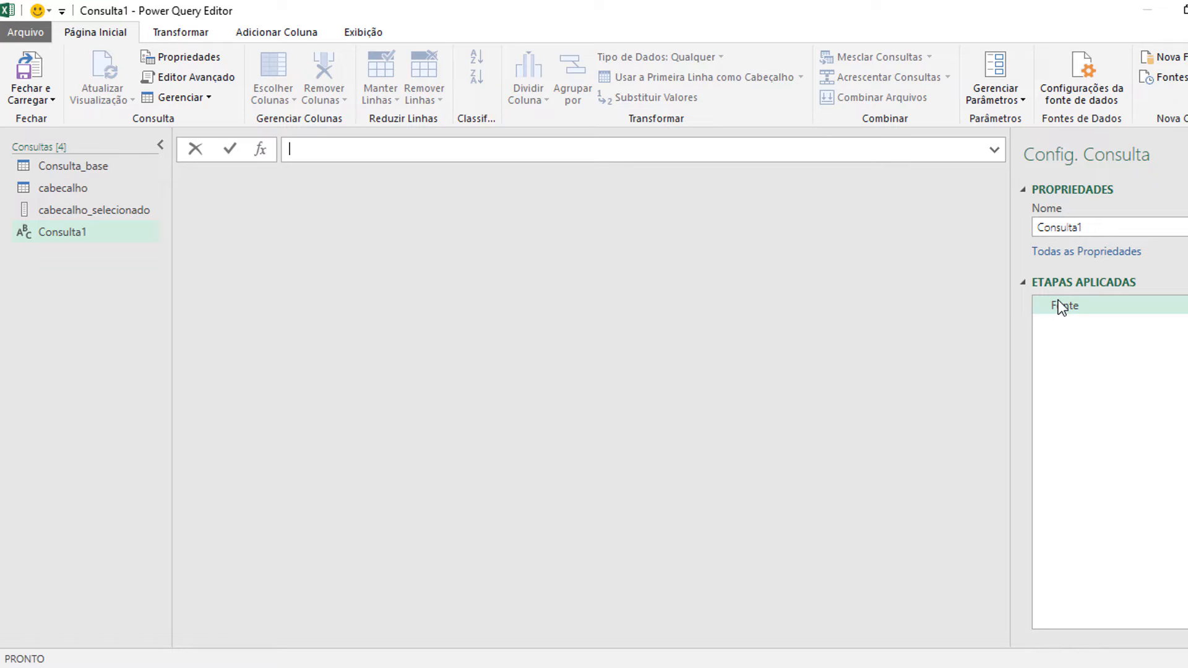
Step: Begin the blank query's formula with Table.SelectColumns(Consulta_base, to use the base query as the source table
text(Tab1)
text(e.See)
key(BackSpace)
text(lectComl)
key(BackSpace)
key(BackSpace)
text(lumns)
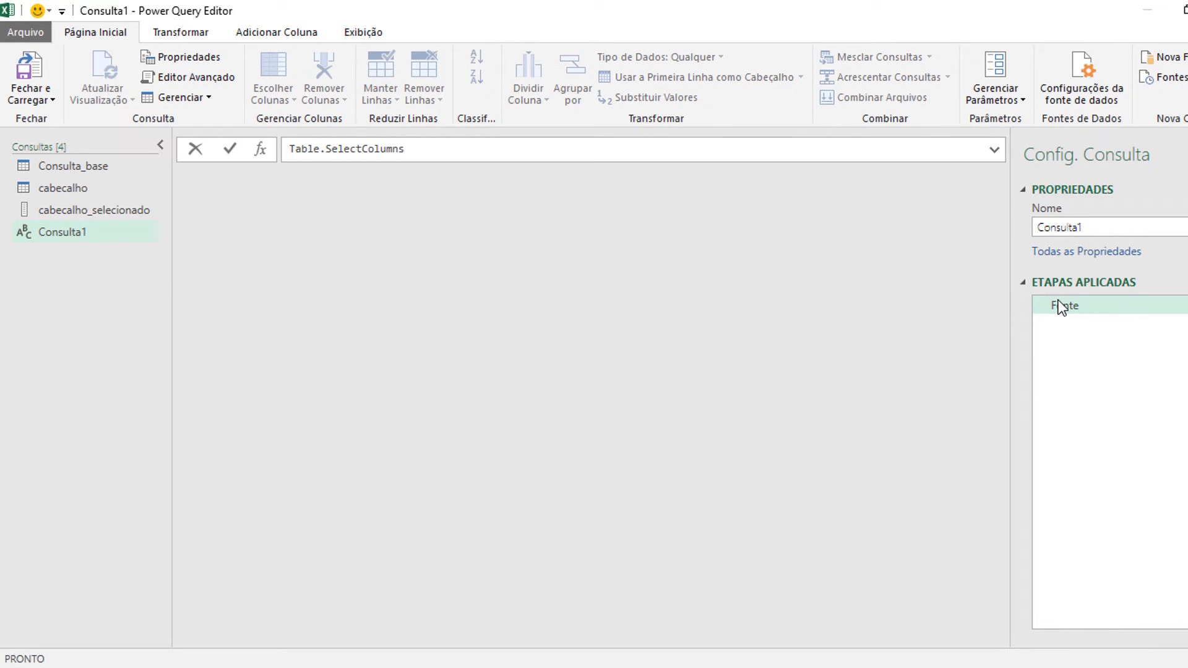
text(()
text(Conslu)
key(BackSpace)
key(BackSpace)
text(ulta_base,)
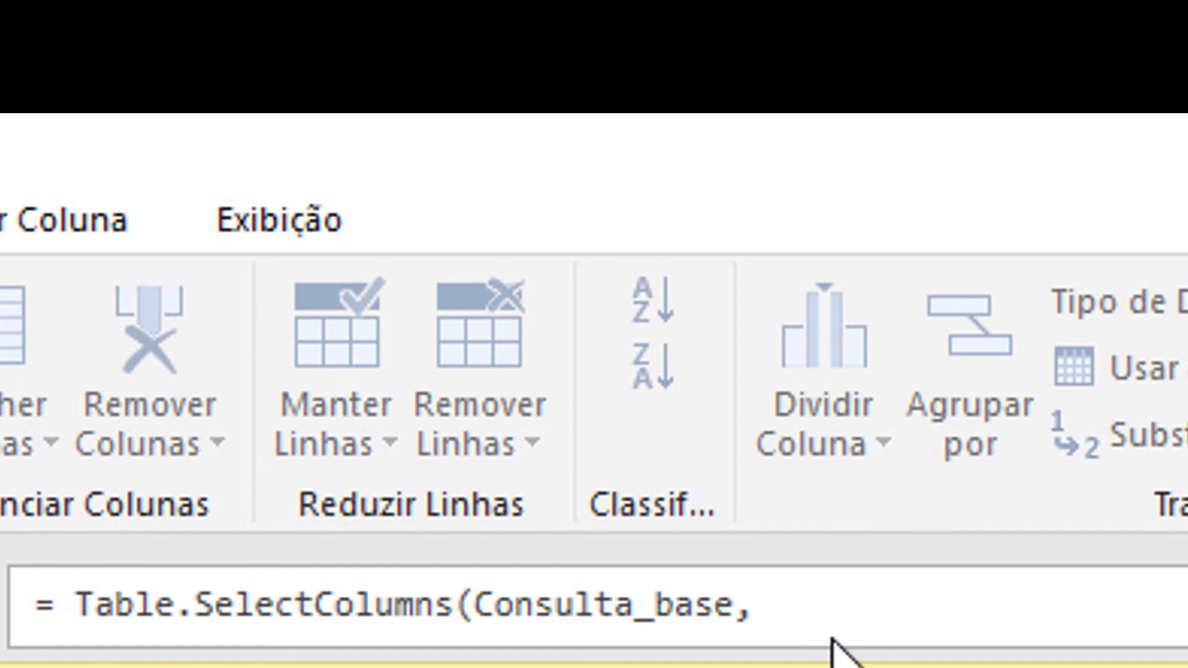
Step: Complete the formula with List.Combine({cabecalho_selecionado})) as the column list and apply it
text(List.)
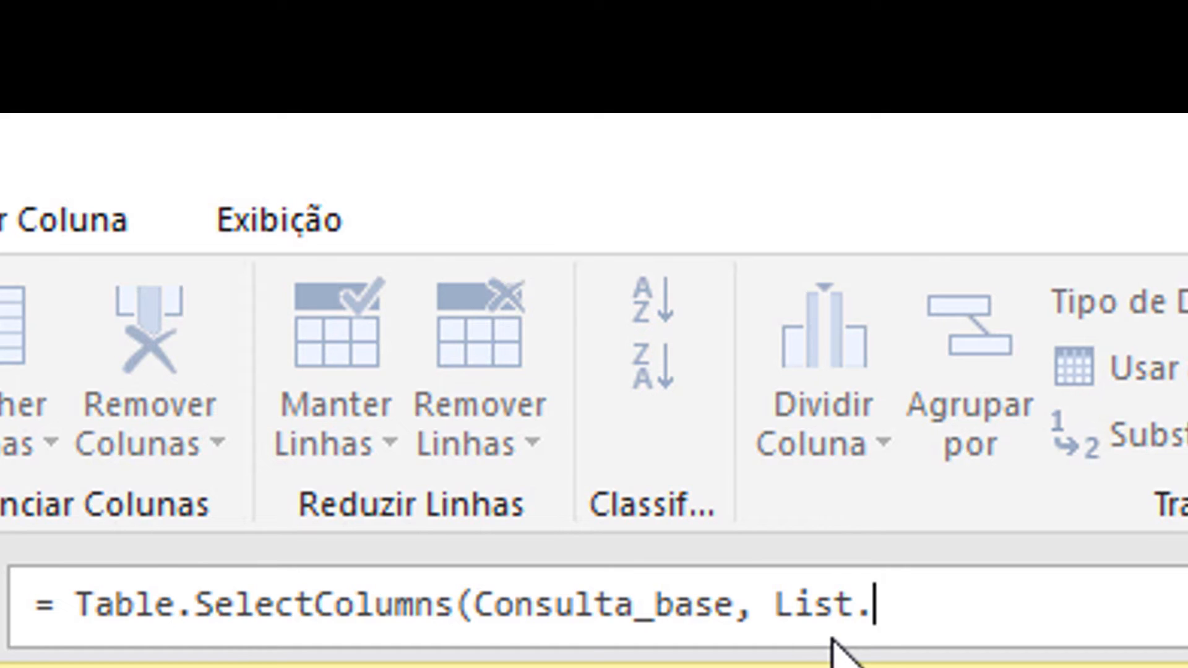
text(Combine)
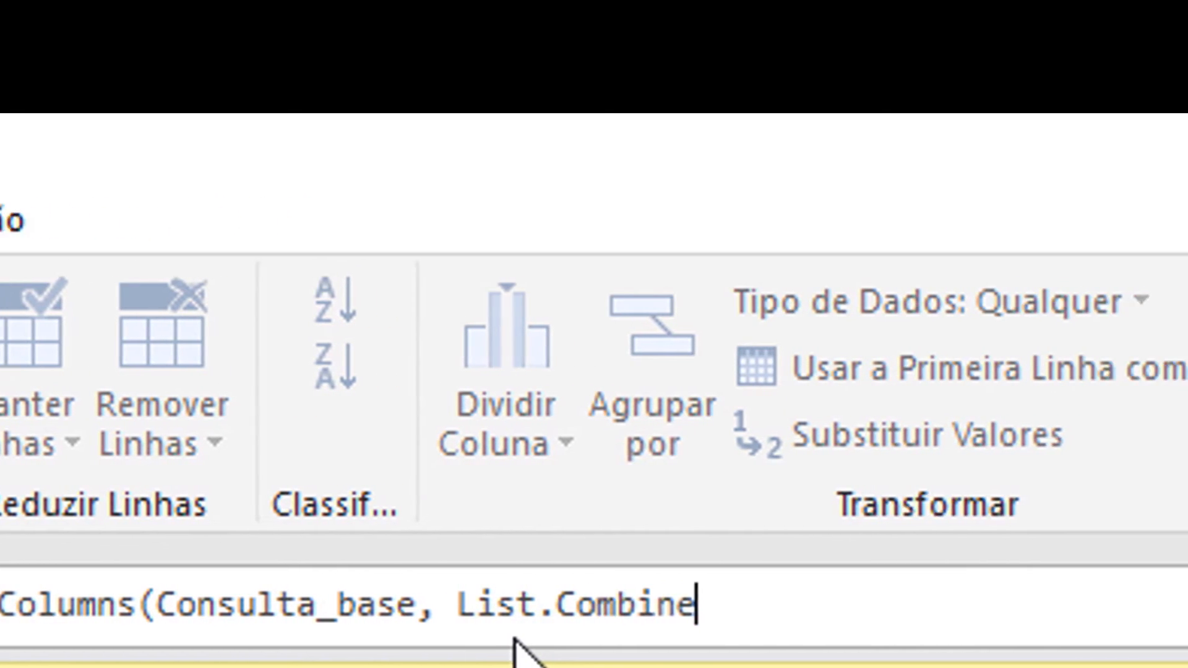
text(()
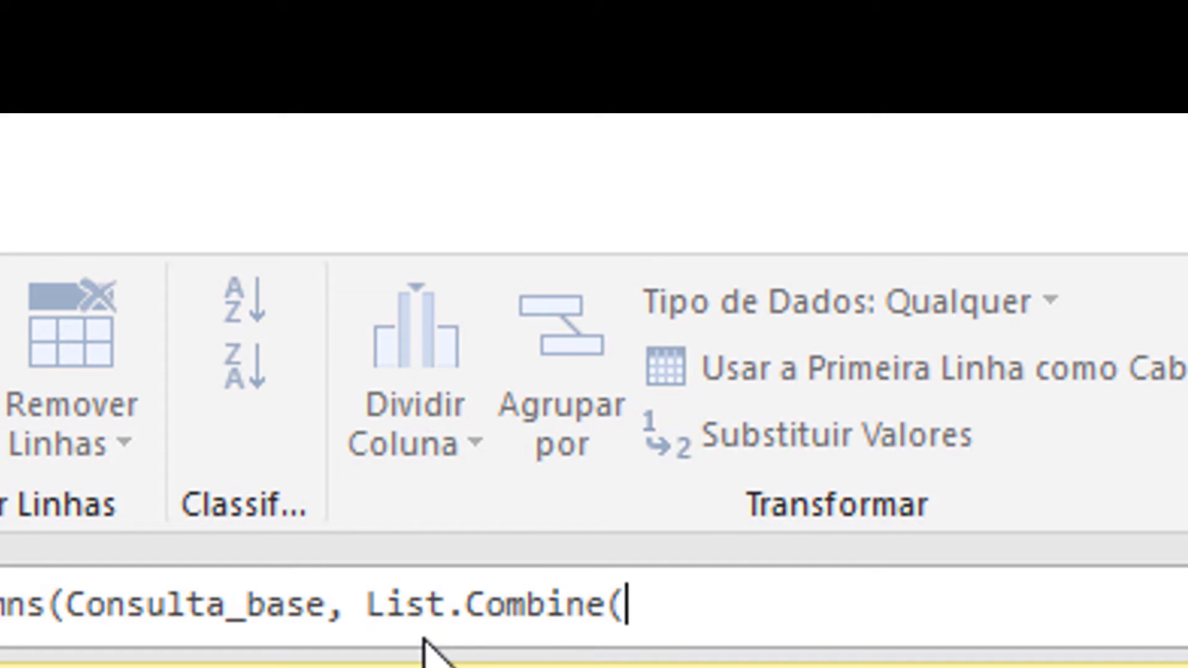
text({)
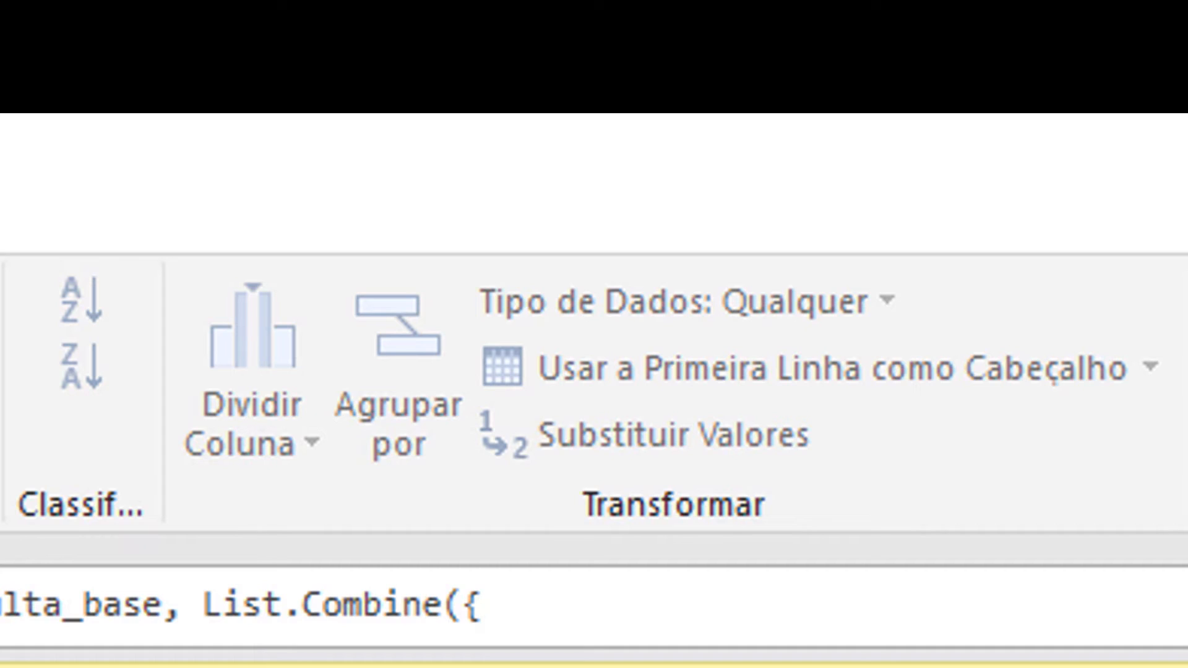
text(cabecalho_se)
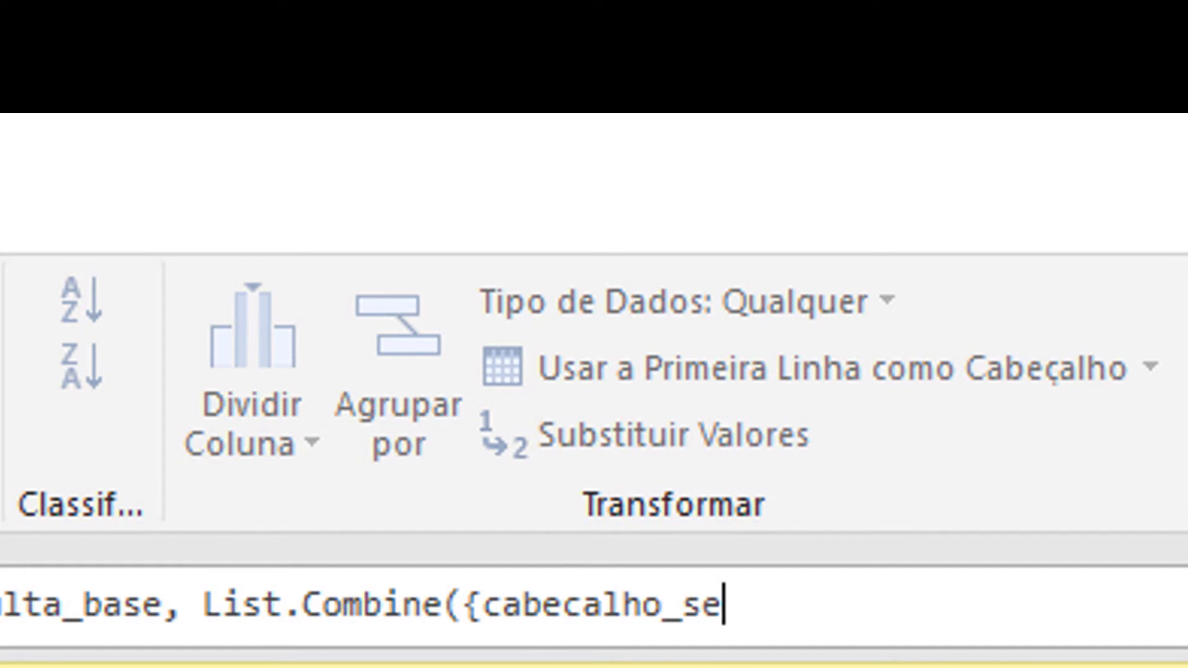
text(lecionado)
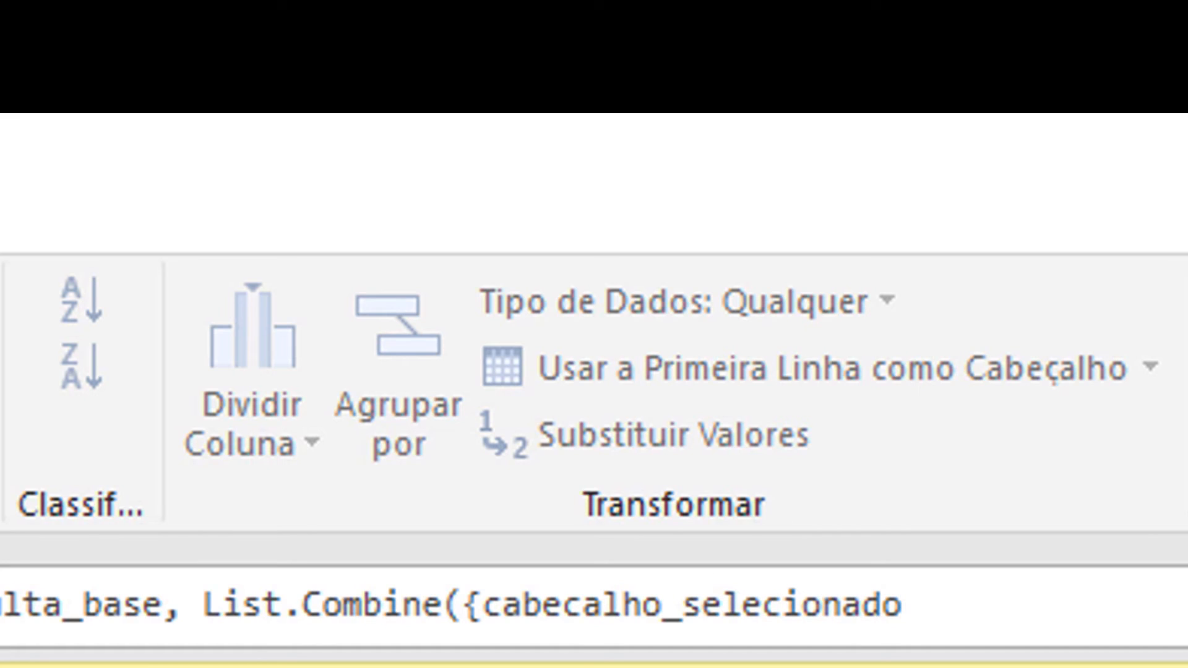
text(})))
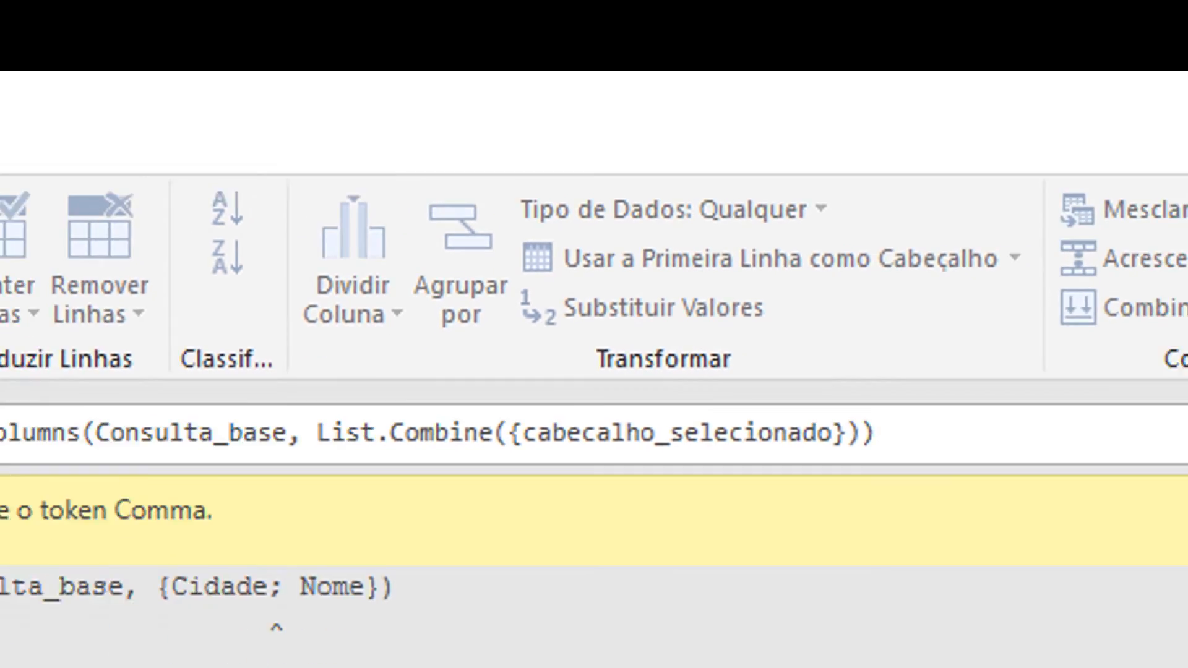
key(Return)
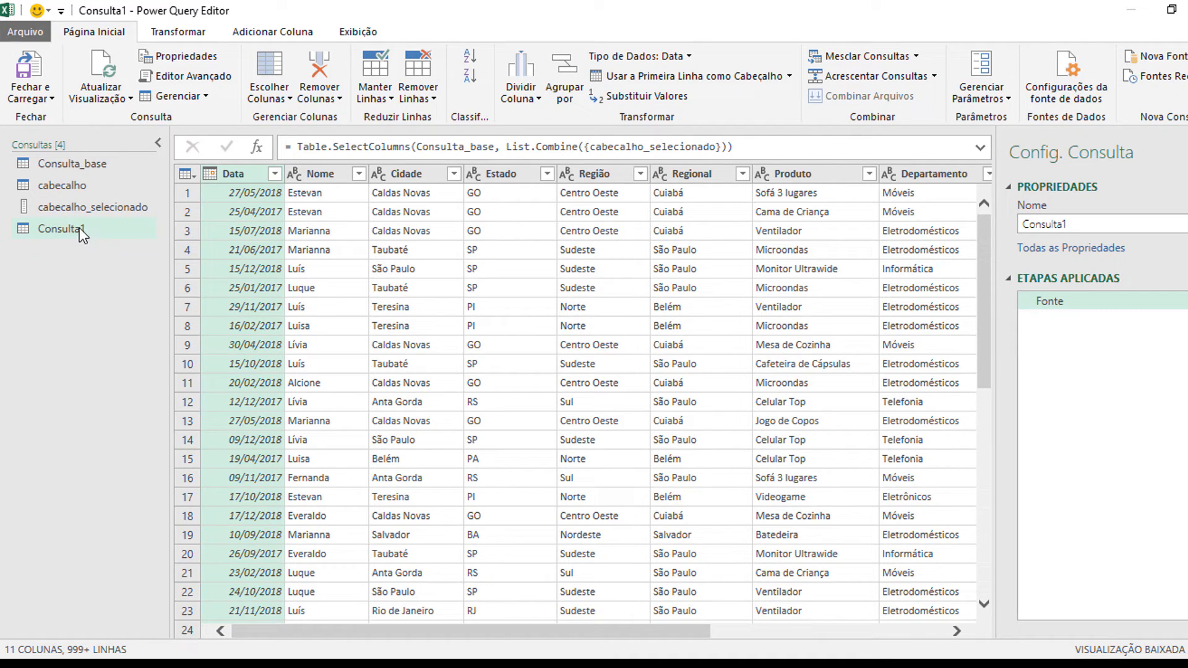
Step: Rename the new query as Consulta Final
click(1097, 224)
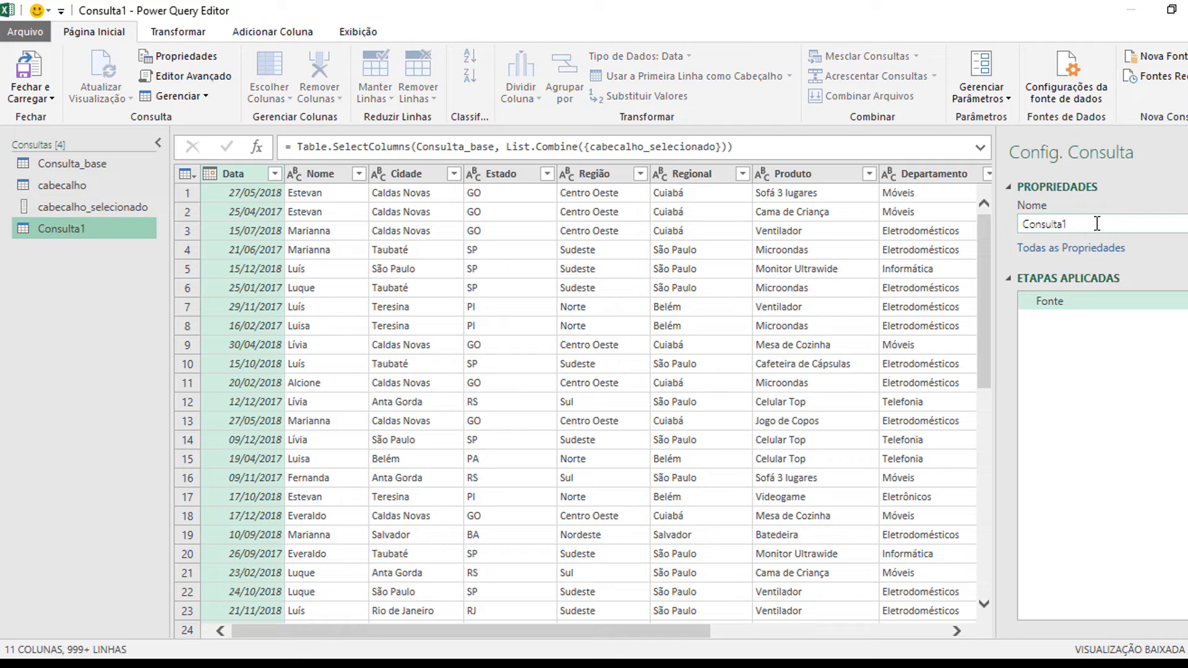
key(BackSpace)
text(Final)
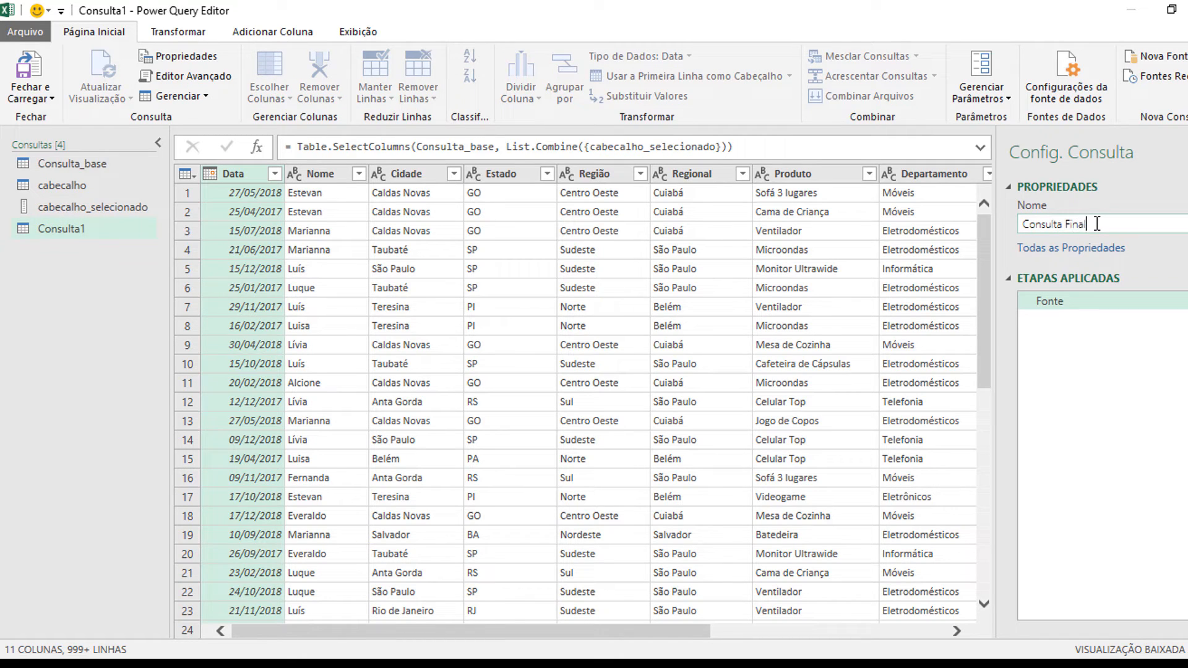
key(Return)
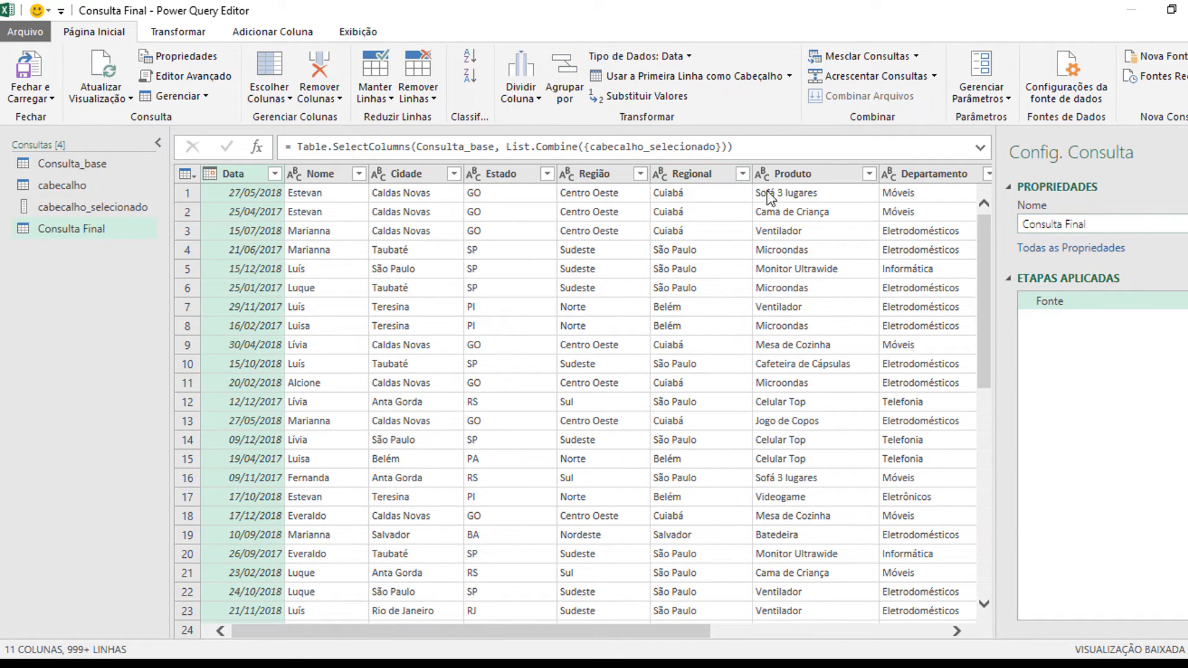
Step: Close the query editor and load the new queries as tables on new worksheets
click(47, 94)
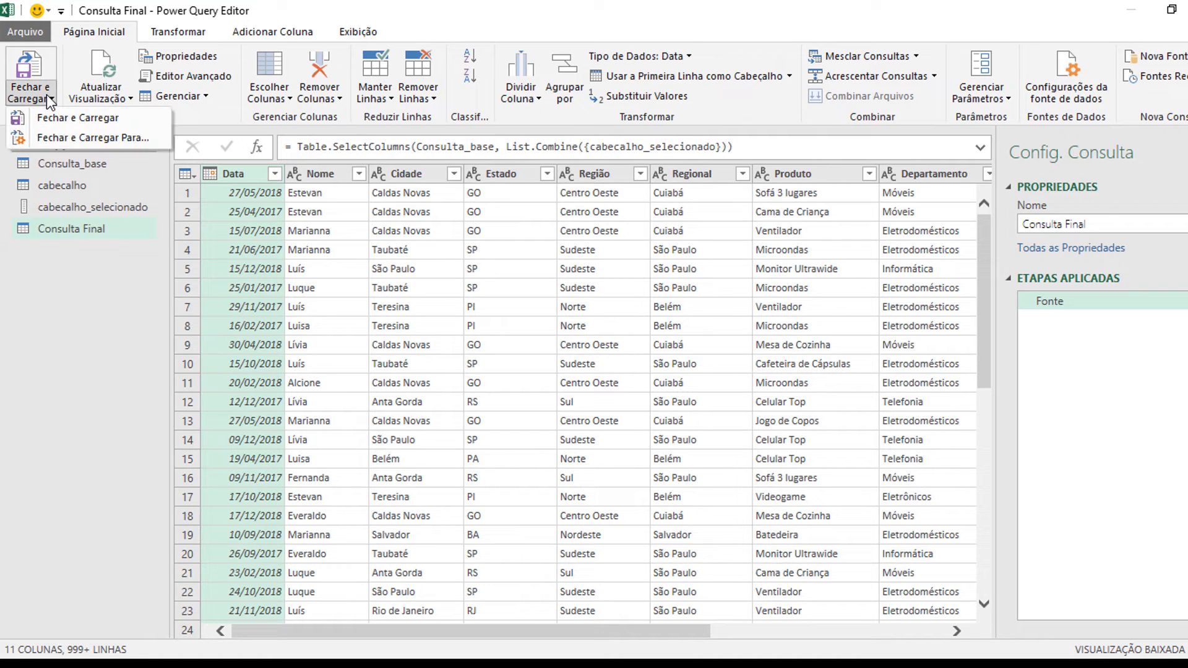
click(75, 137)
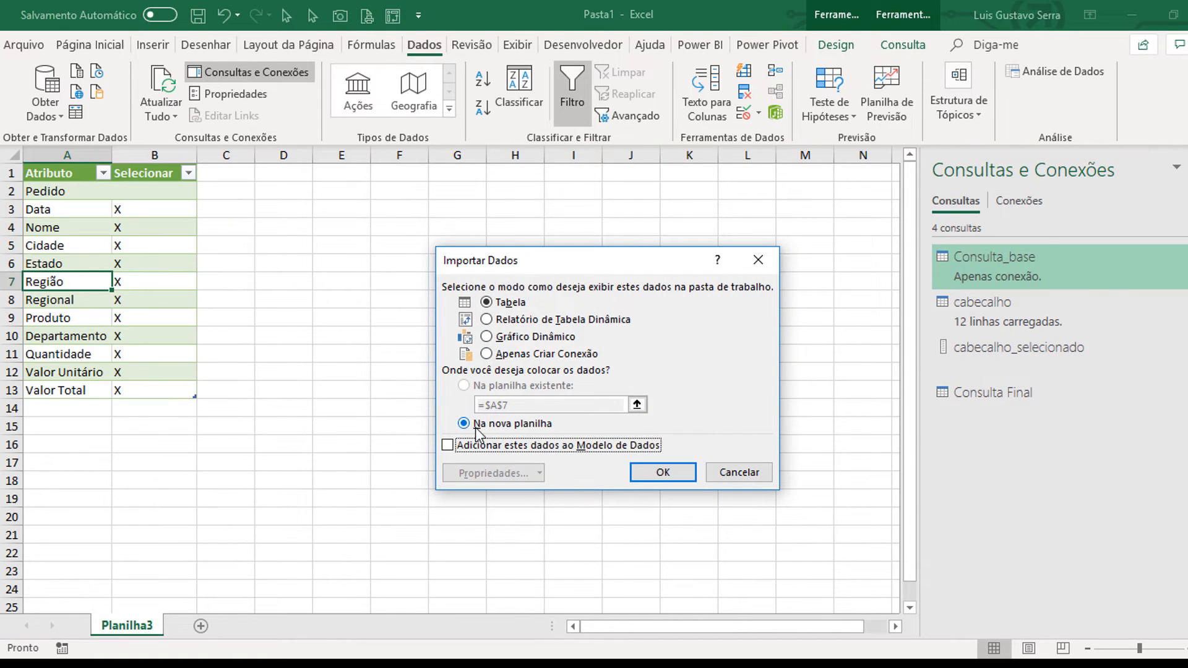
click(663, 476)
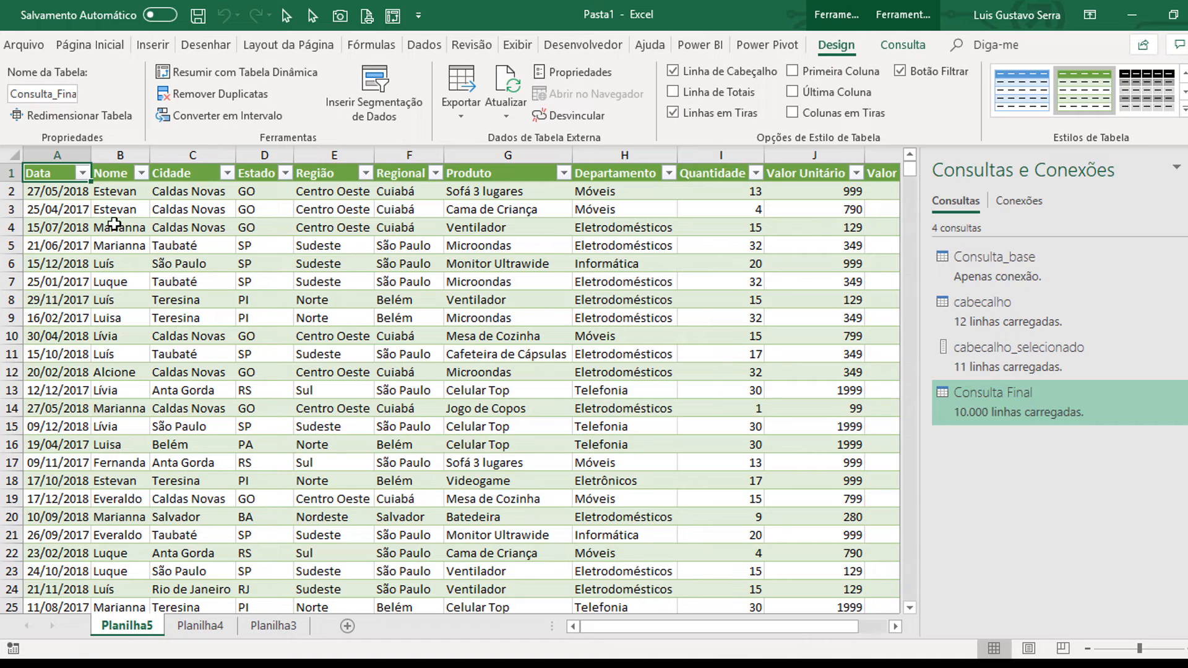
Step: Delete the Planilha5 worksheet that holds the loaded Consulta Final table
right_click(130, 627)
click(179, 455)
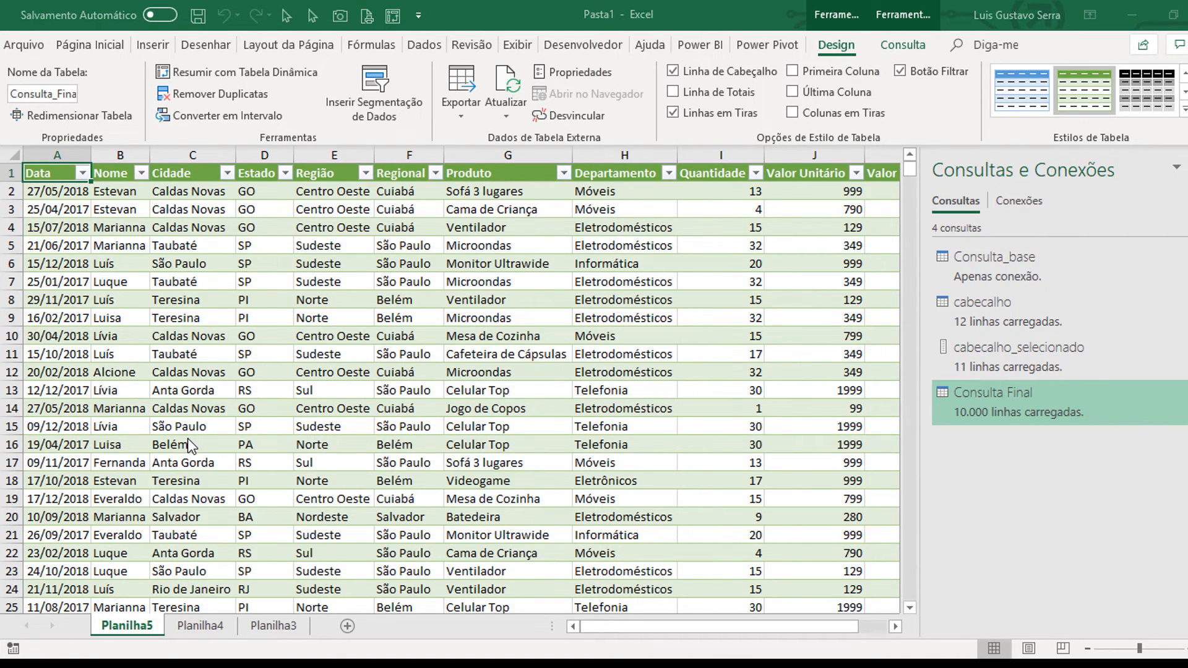
click(585, 388)
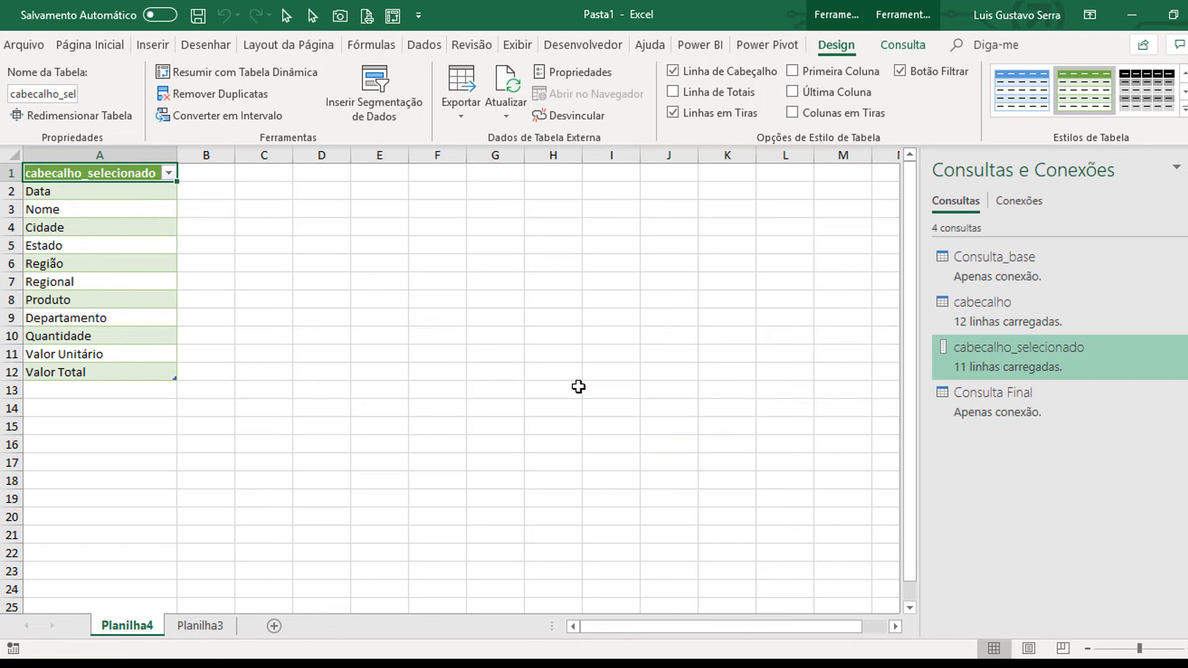
Step: Load the Consulta Final query as a table on the existing sheet Planilha3, starting at cell D1
click(284, 178)
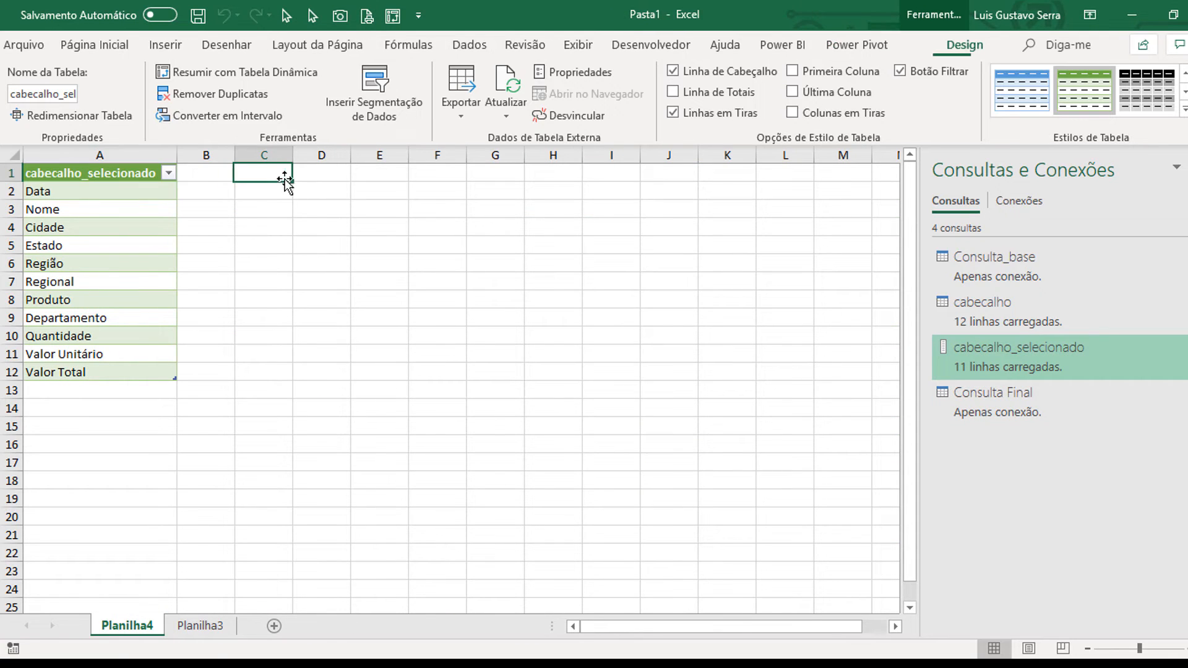
click(978, 404)
right_click(978, 403)
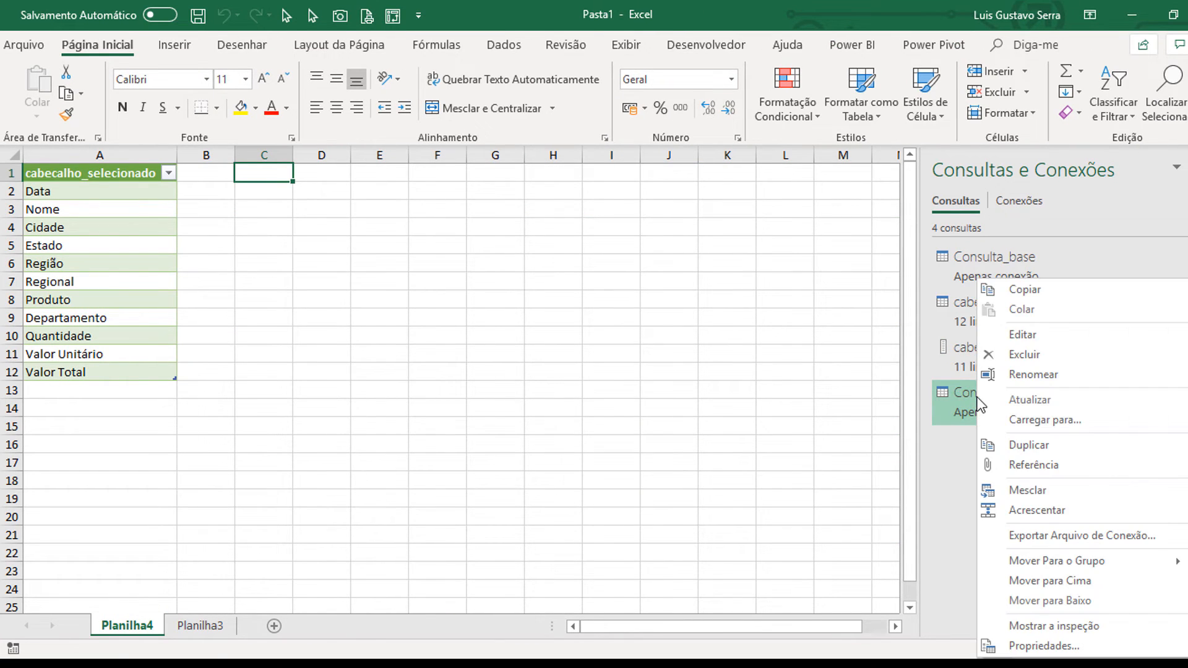
click(1037, 426)
click(506, 303)
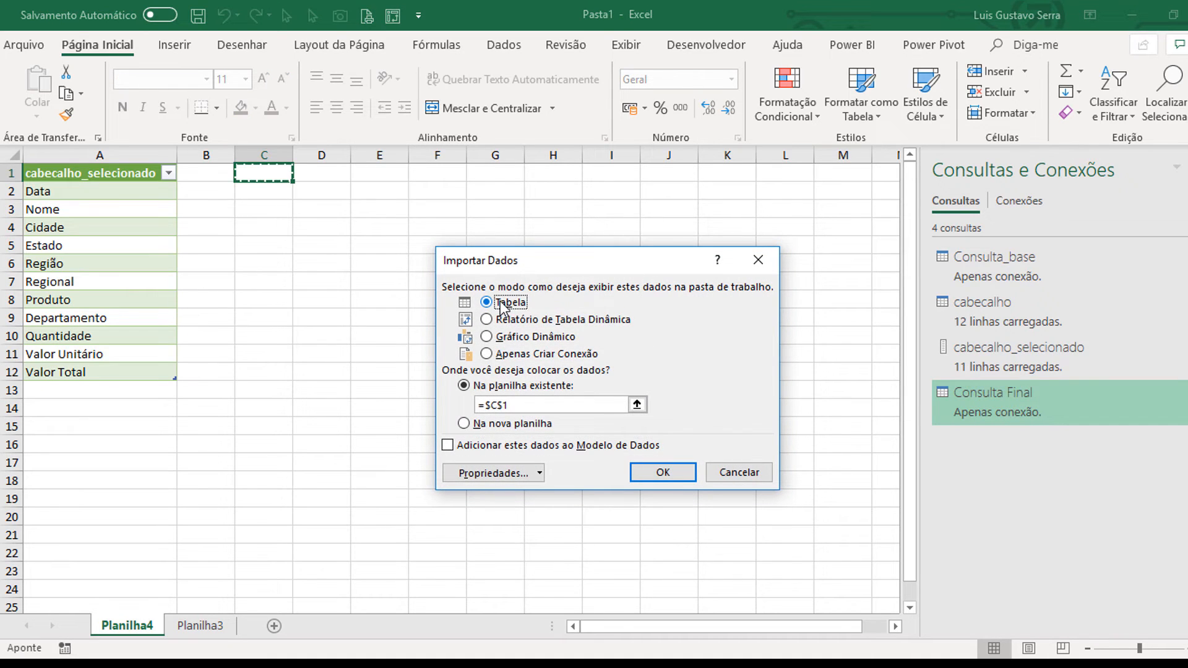
click(269, 171)
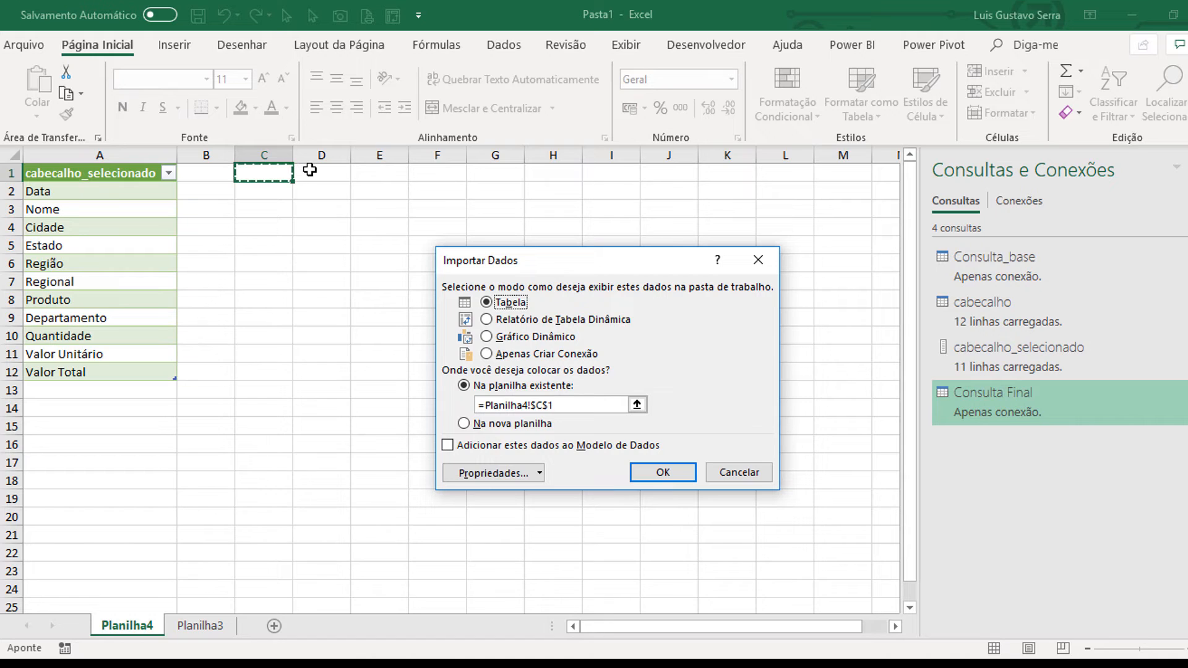
click(199, 625)
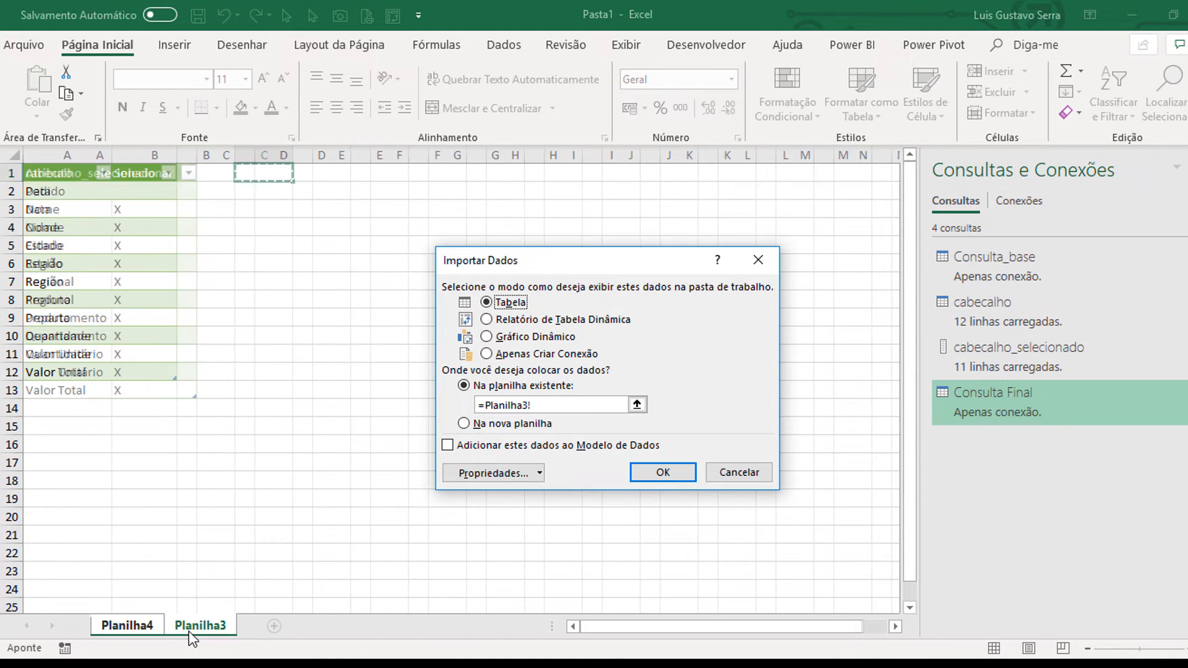
click(300, 177)
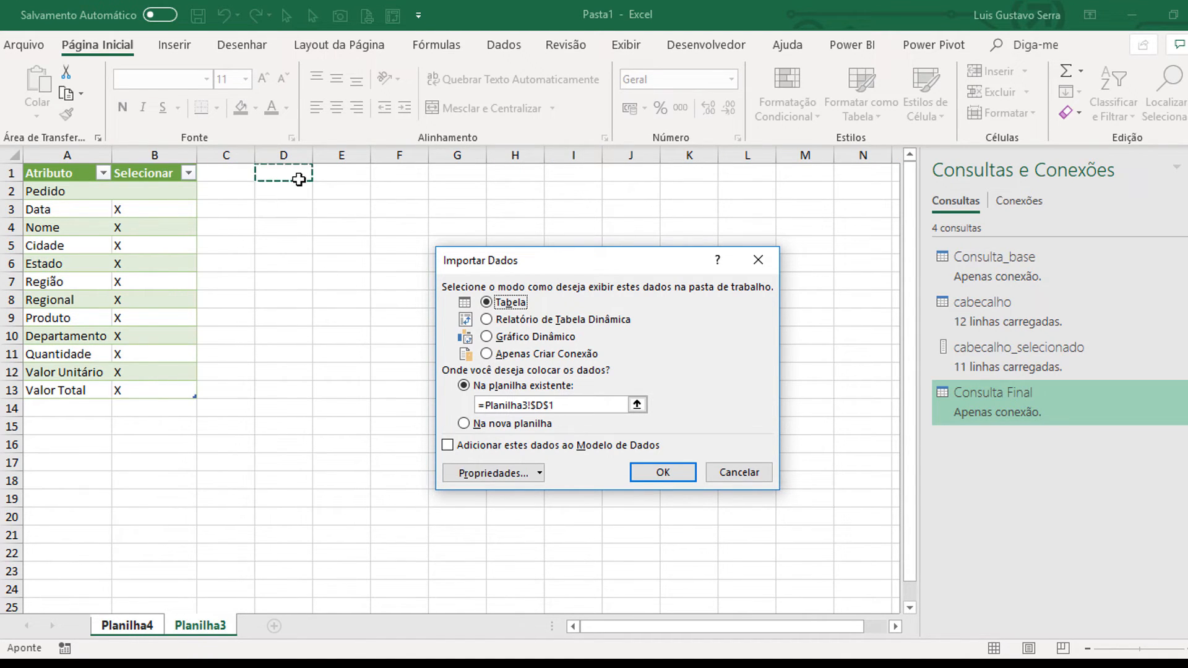
click(663, 473)
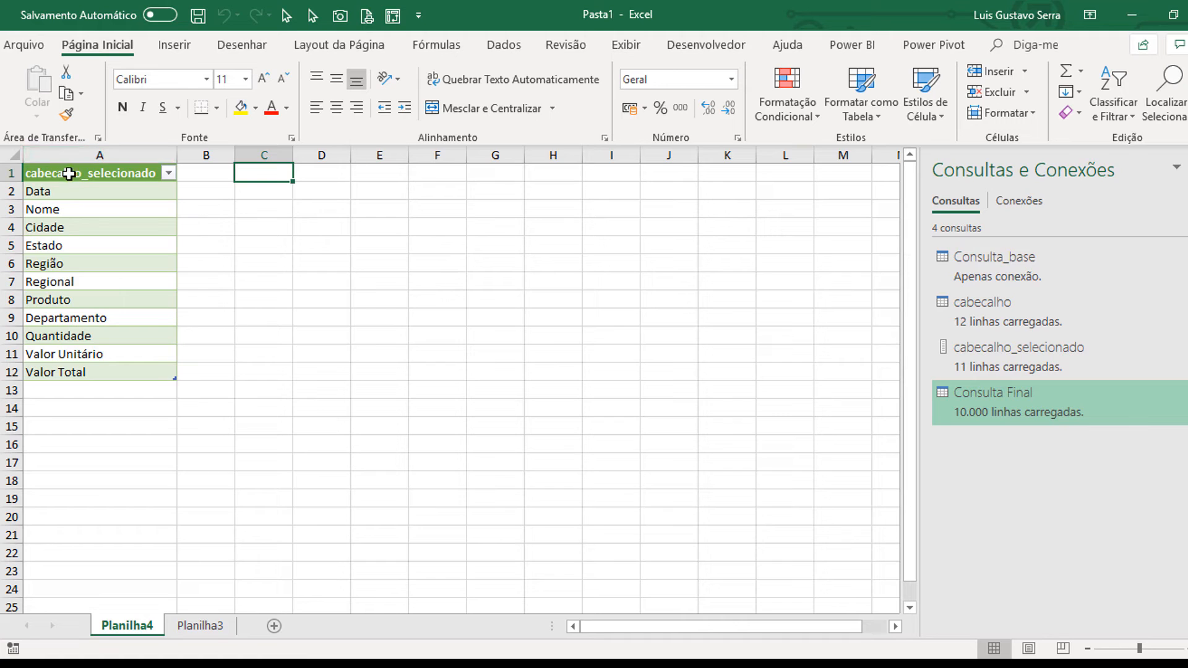
Step: Delete the Planilha4 worksheet that holds the cabecalho_selecionado list
right_click(130, 627)
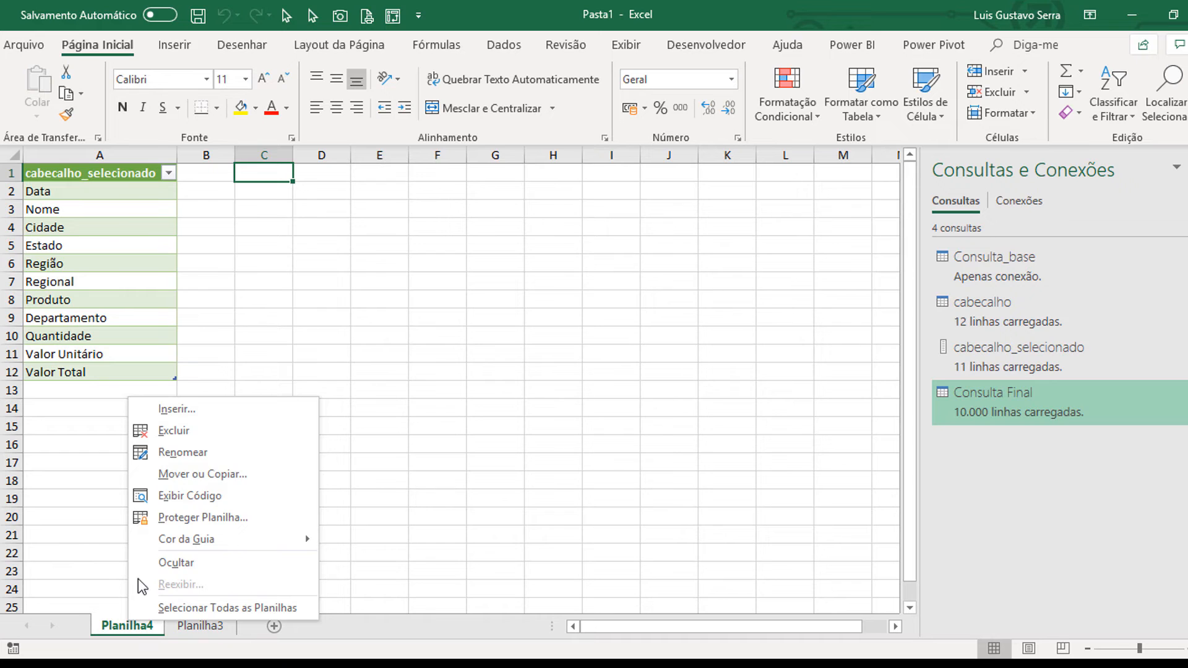
click(194, 433)
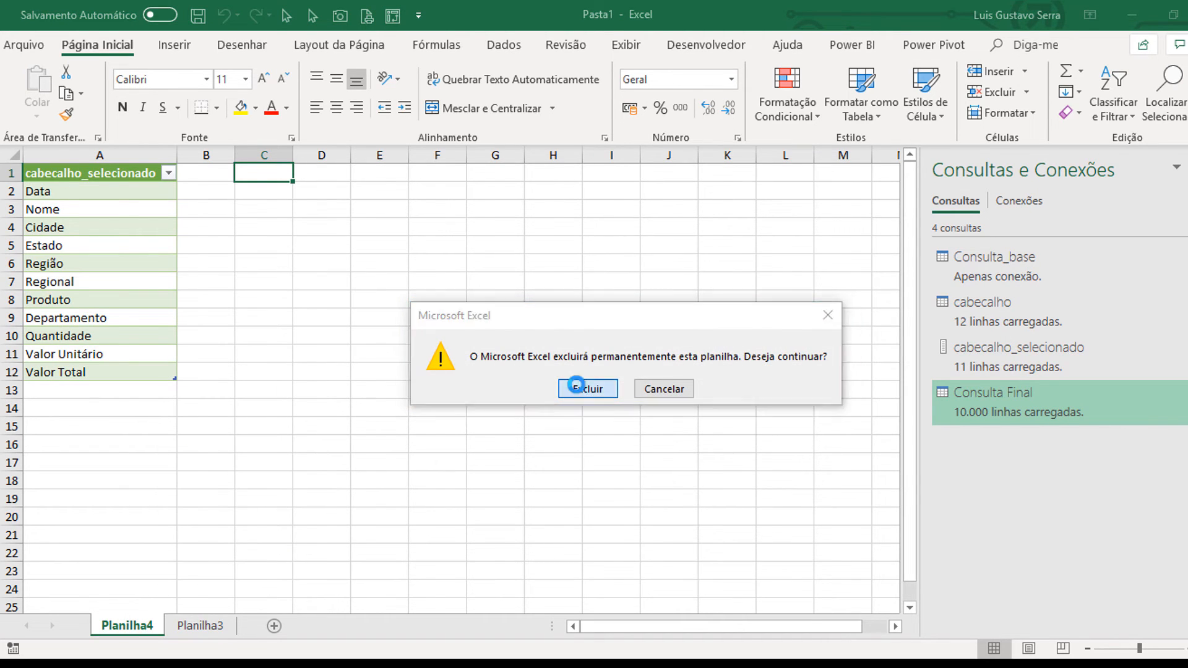
click(578, 390)
mouse_move(1023, 370)
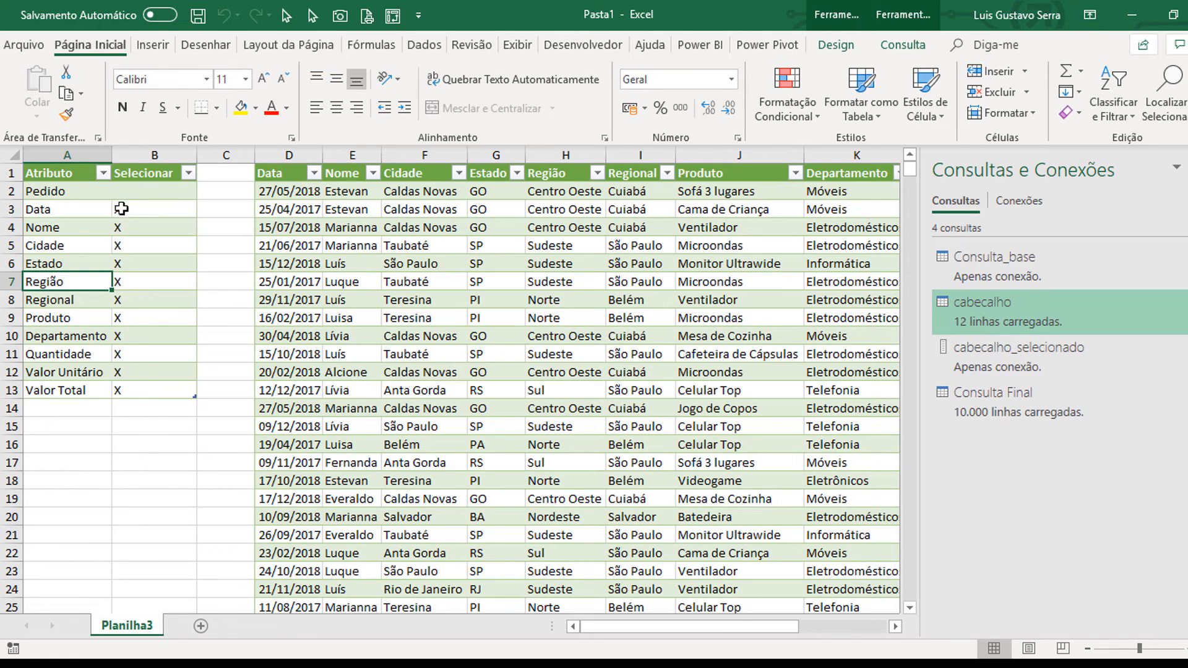
Step: Clear the X beside Data in the Selecionar column and refresh all queries
click(128, 203)
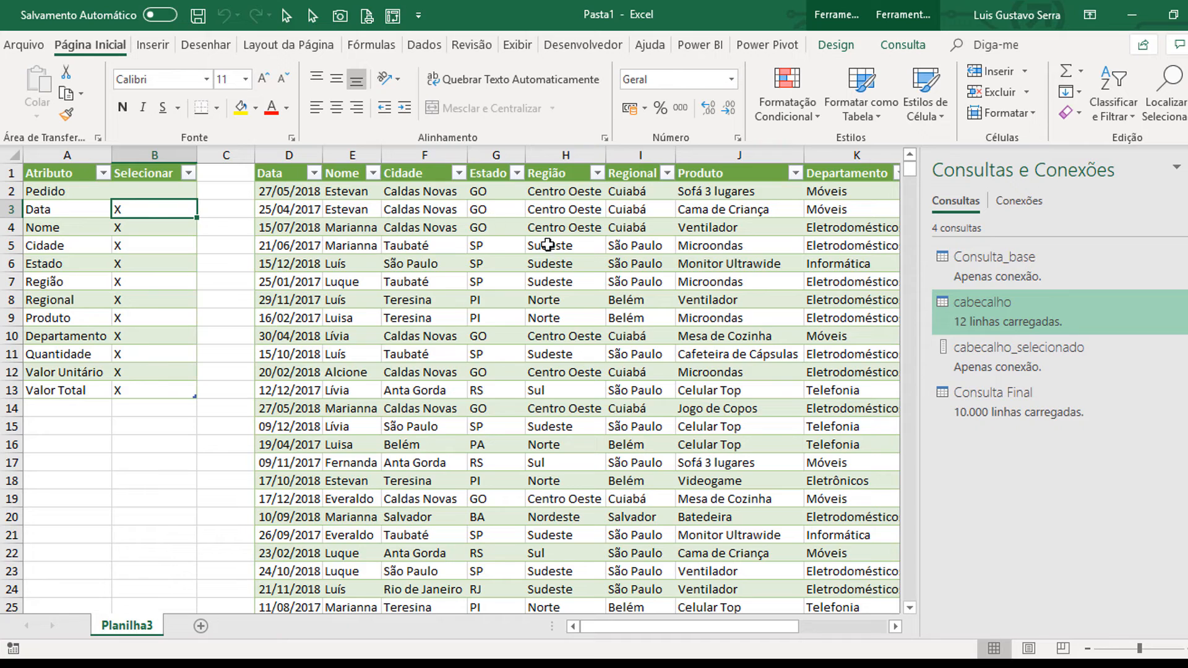
click(396, 242)
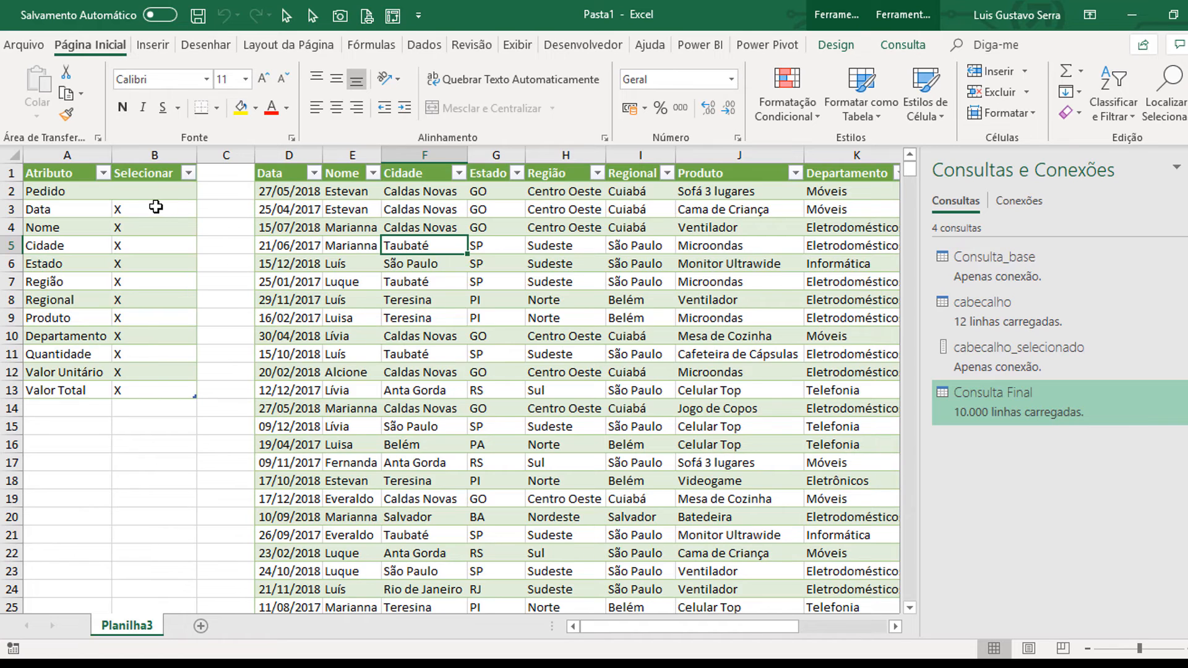
click(153, 209)
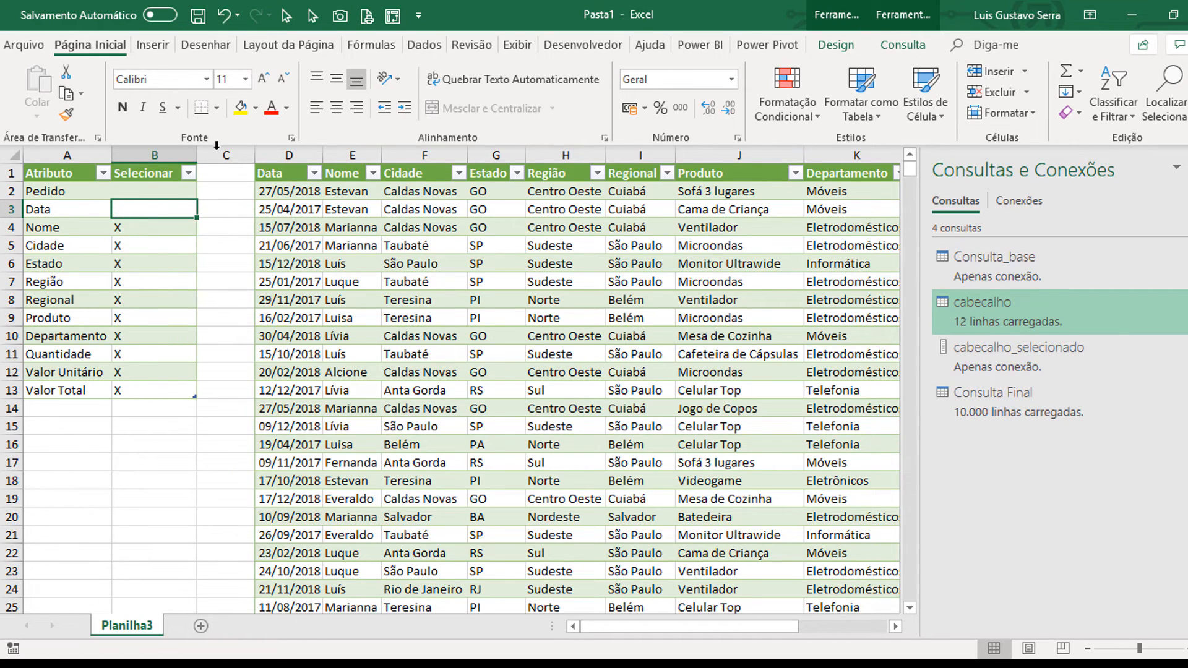
click(433, 45)
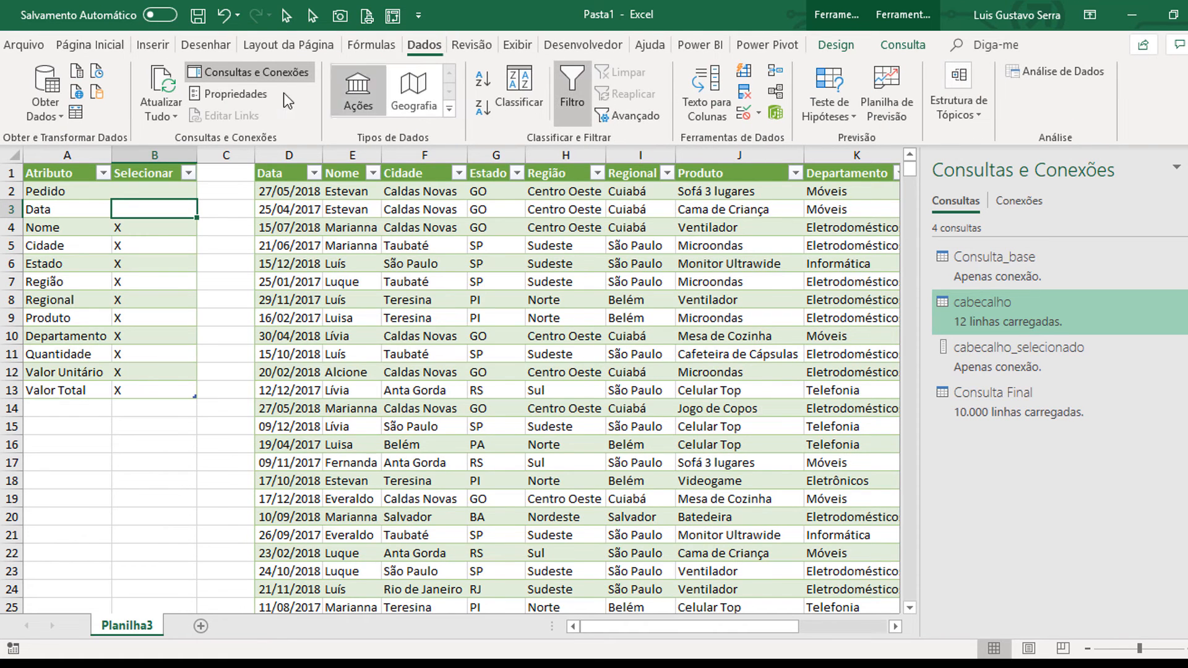
click(167, 77)
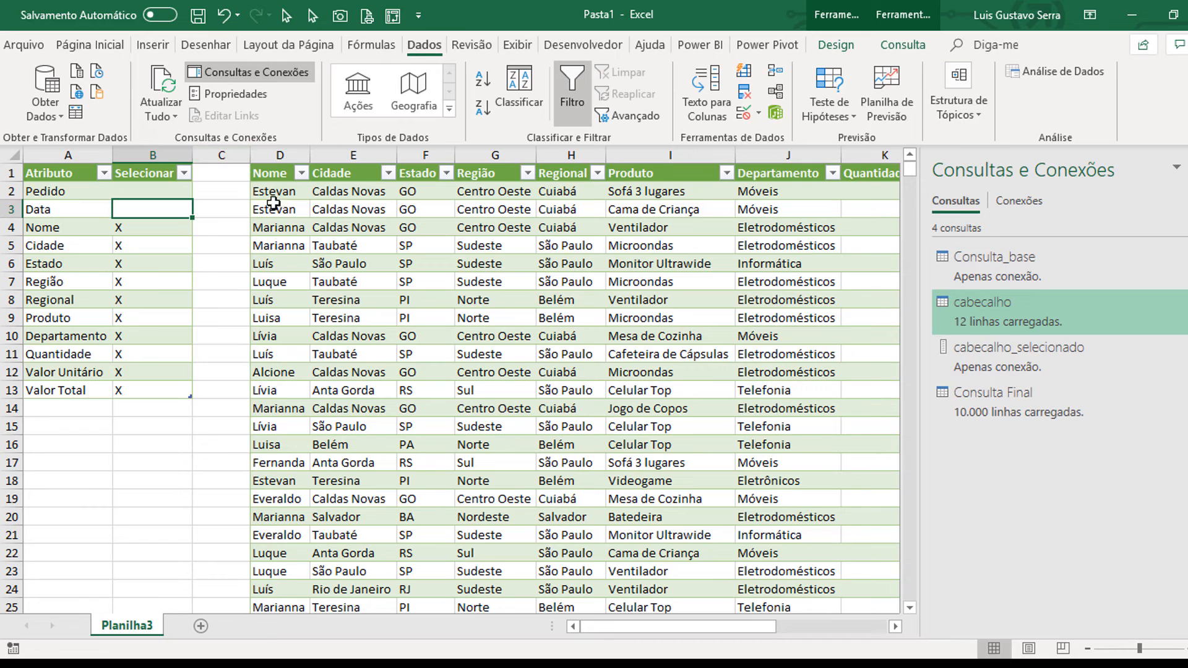
Step: Clear the X marks from Cidade through Valor Total, keeping only Nome marked, and refresh all queries
key(Down)
key(Down)
key(ctrl+shift+Down)
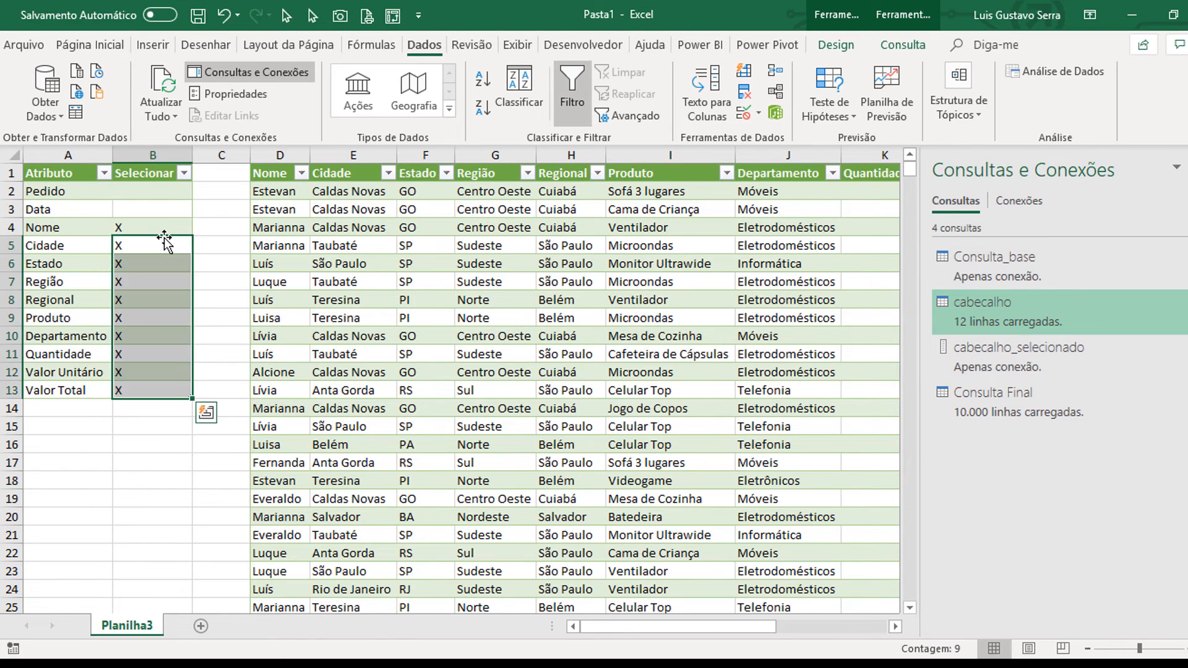
key(Delete)
click(154, 175)
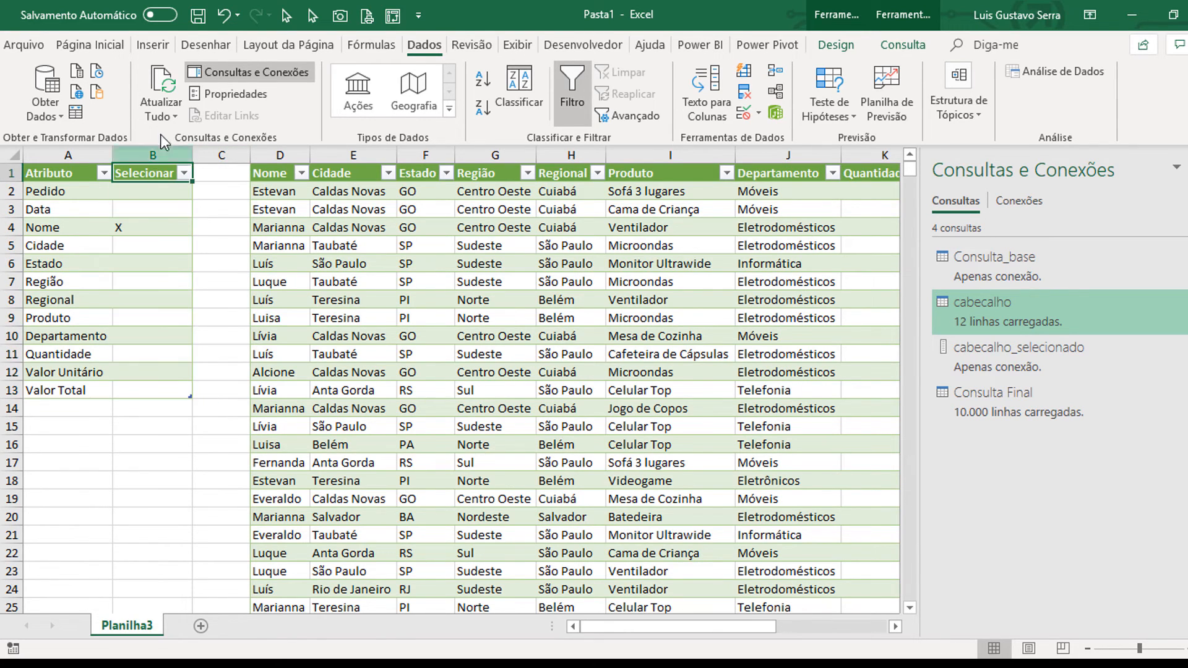
click(163, 84)
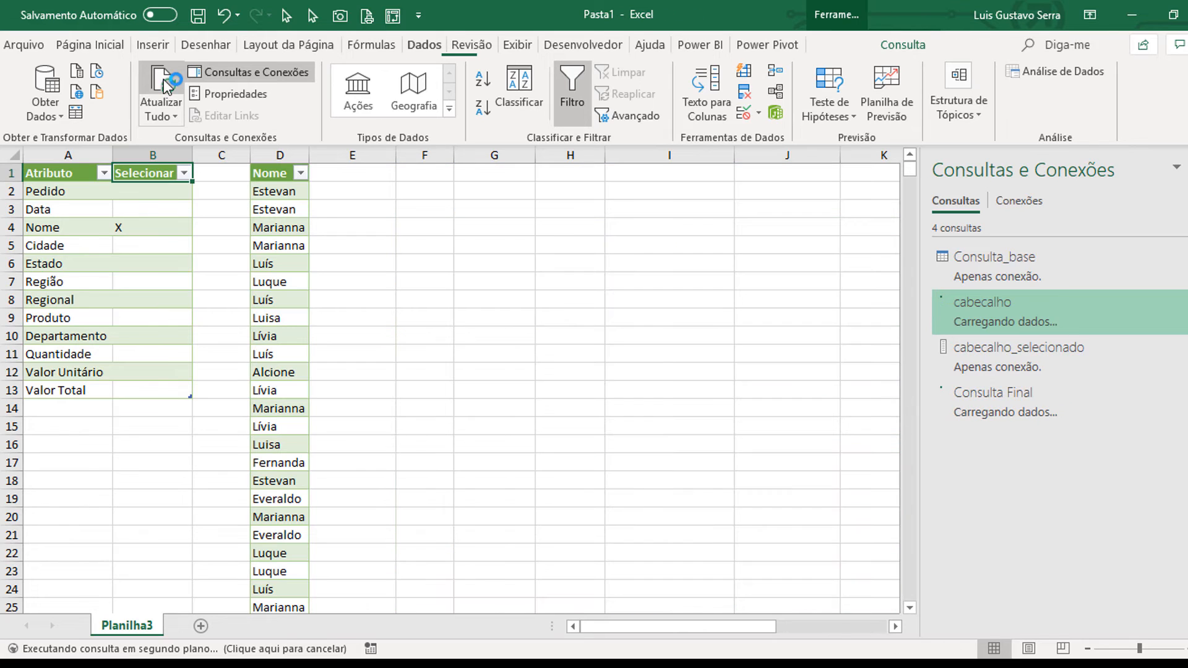
Step: Center the contents of the whole Selecionar column horizontally
click(160, 148)
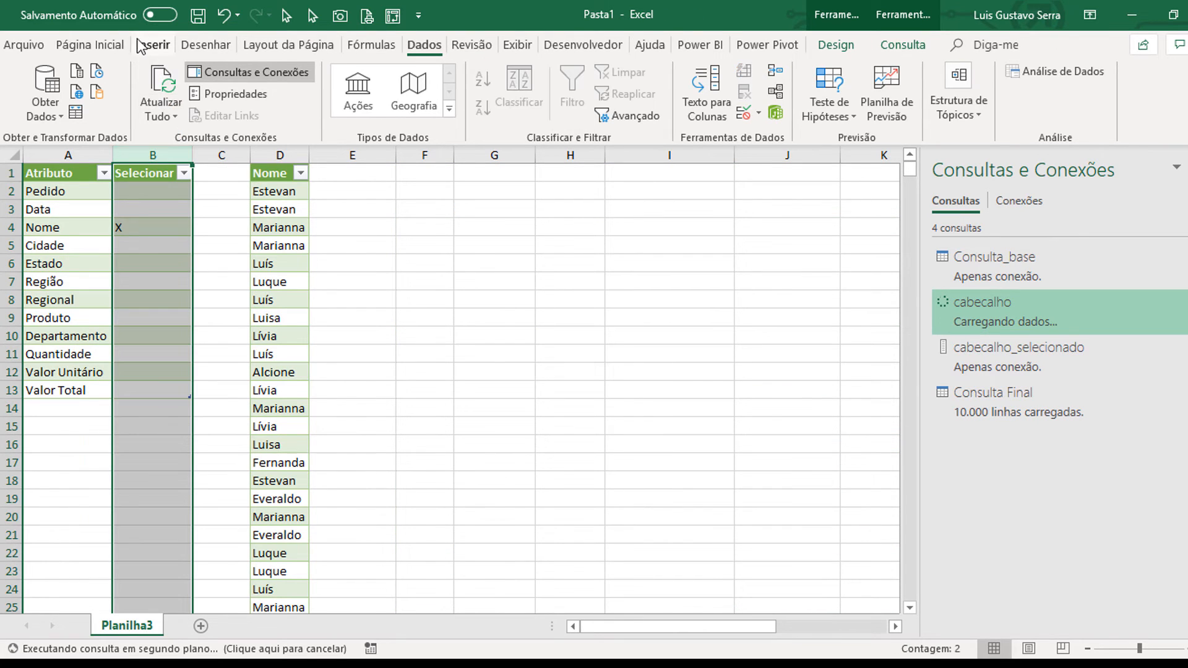
click(102, 47)
click(337, 106)
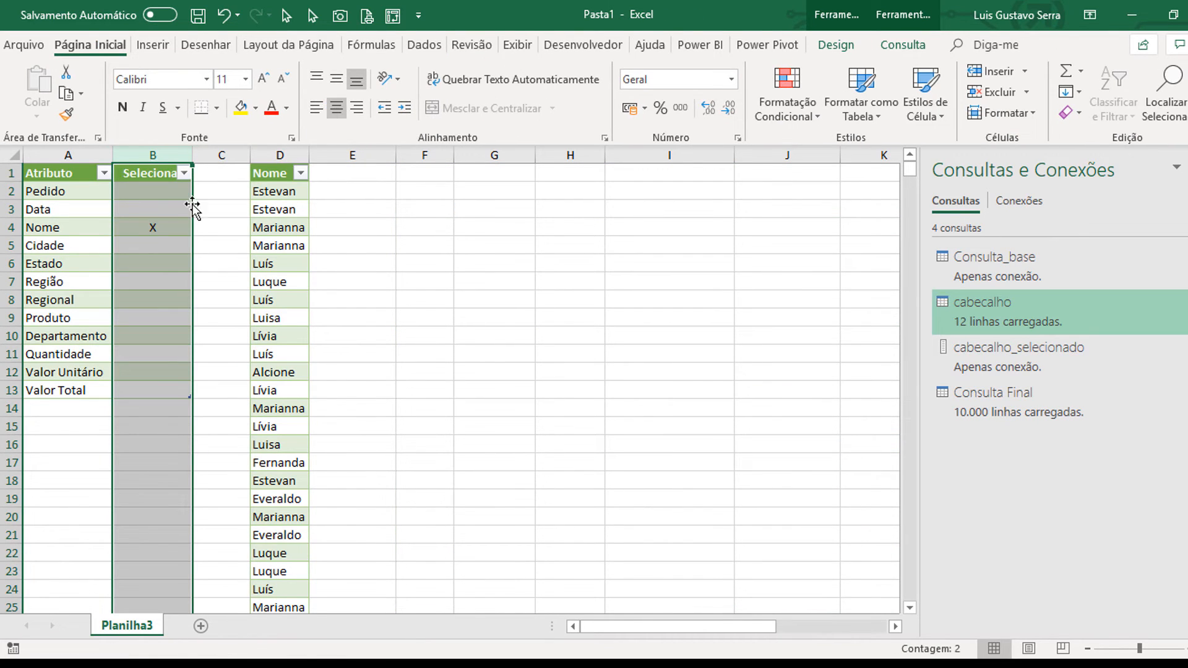
Step: Mark Pedido, Cidade and Produto with X in the Selecionar column and refresh all queries
click(161, 245)
click(175, 195)
text(X)
key(Down)
key(Down)
key(Down)
key(Down)
key(Down)
key(Down)
key(Down)
text(X)
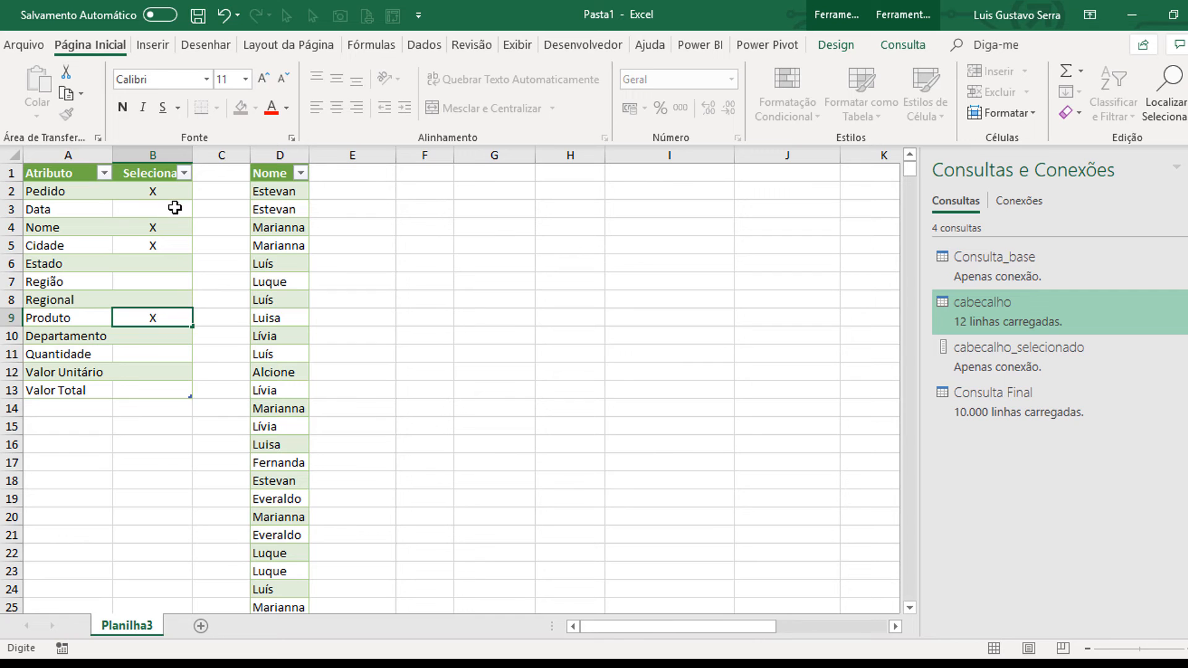
drag(172, 219, 174, 209)
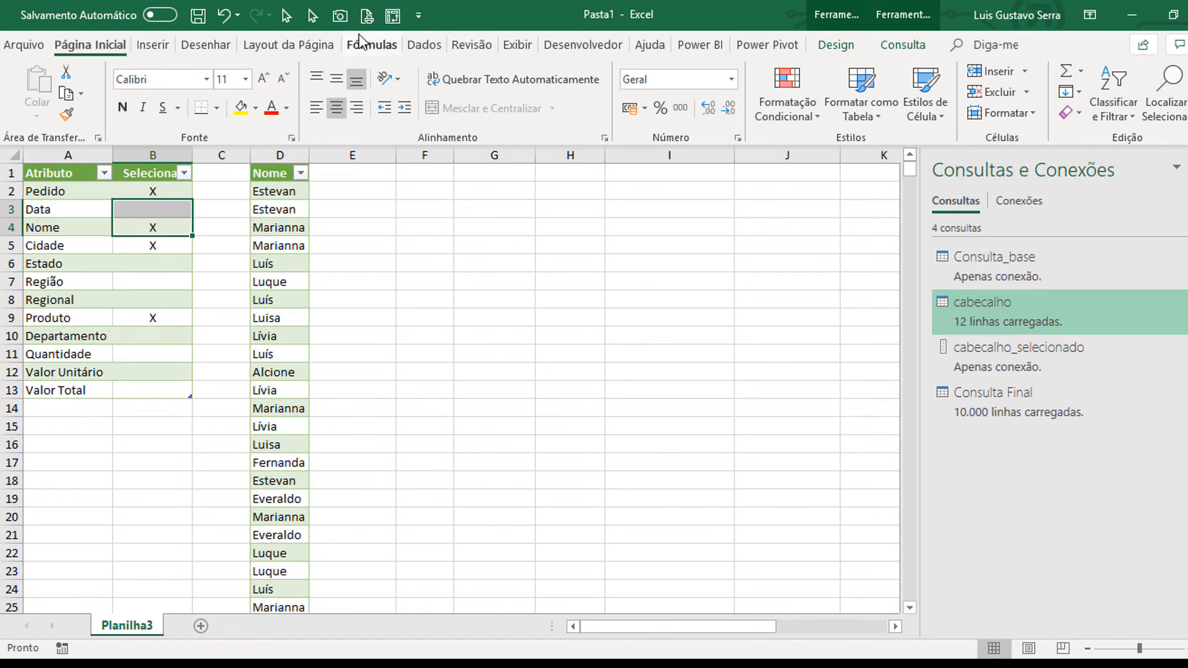
click(410, 44)
click(155, 87)
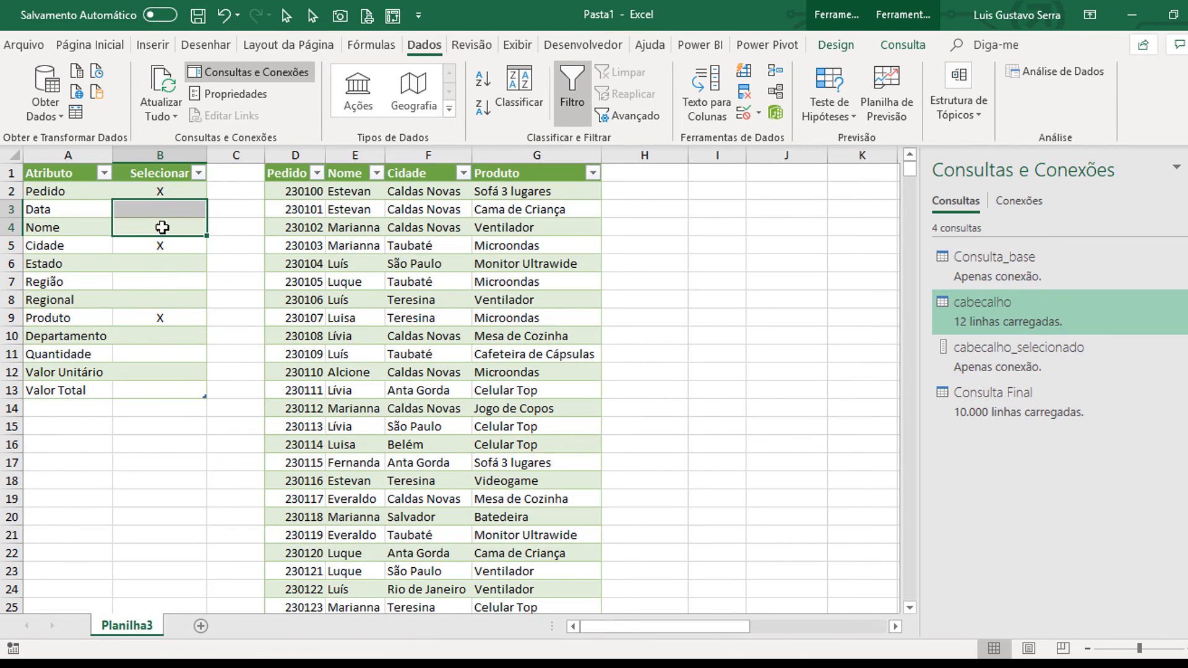
Step: Mark Data with a lowercase x in the Selecionar column and refresh all queries
click(163, 207)
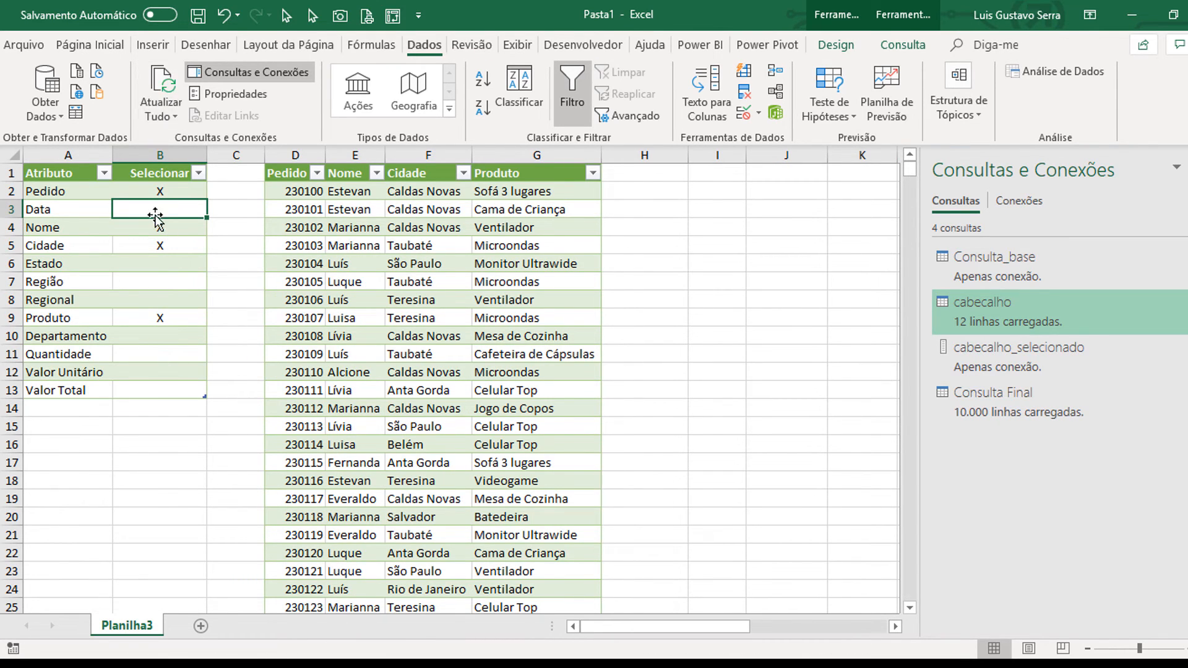
text(x)
key(Return)
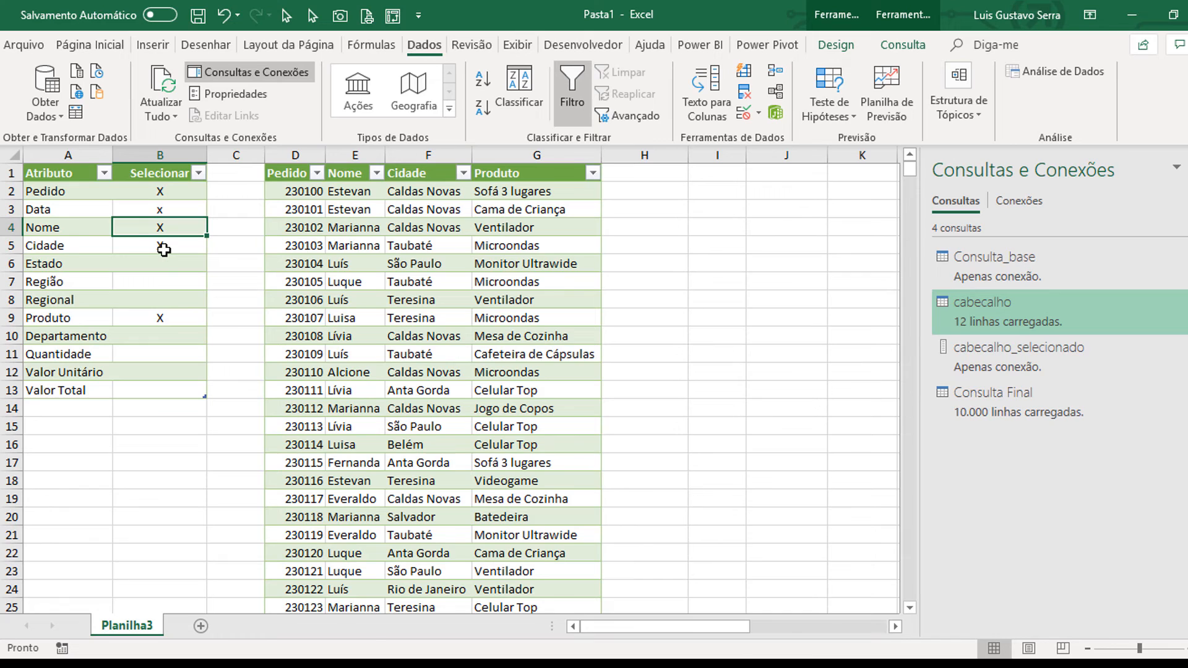
key(ctrl+alt+F5)
Step: Replace the mark beside Data with an uppercase X and refresh all queries
key(Up)
text(x)
key(Return)
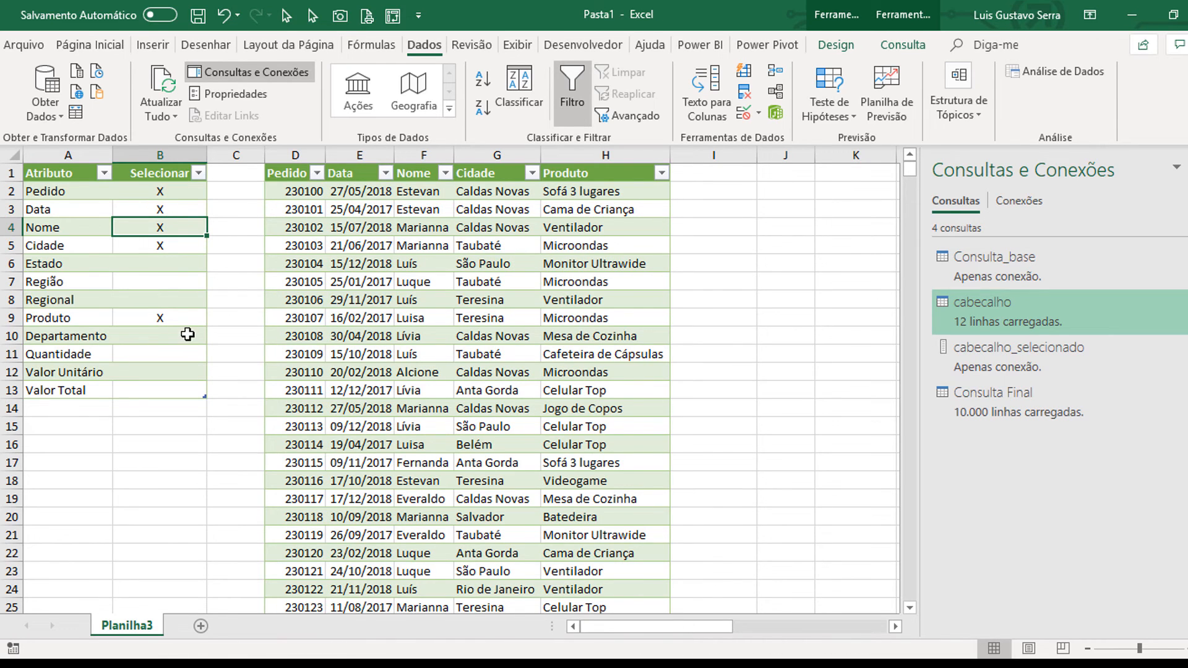
key(Down)
key(Down)
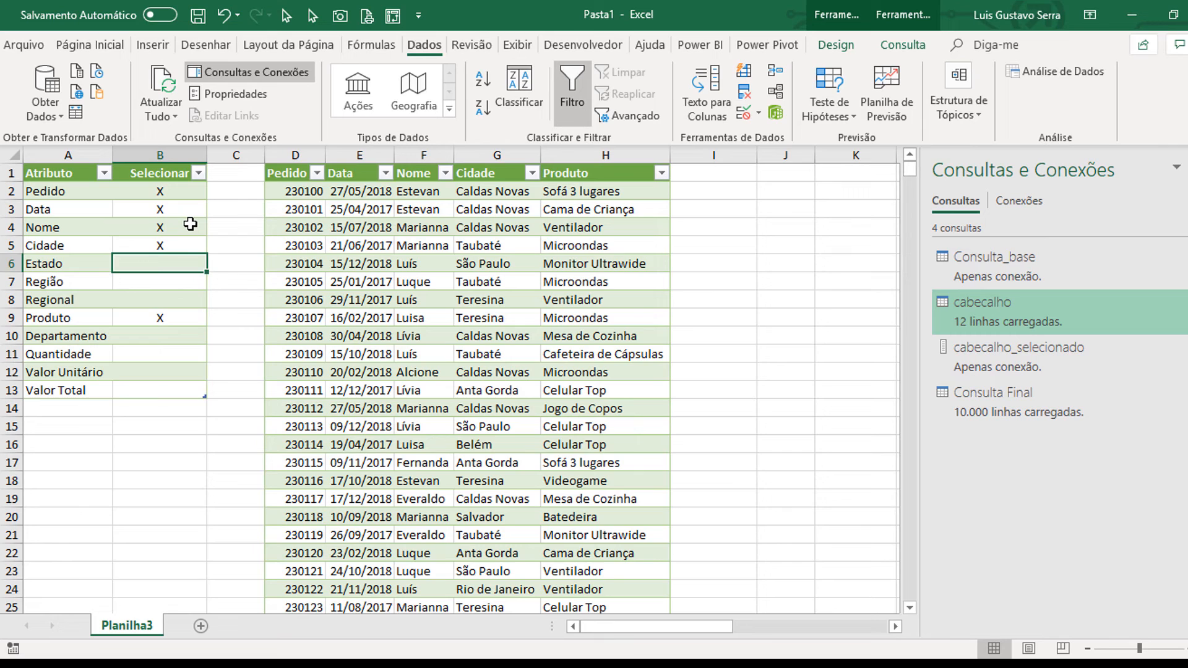
Step: Mark the remaining attributes from Estado to Valor Total with X in the Selecionar column and refresh all queries
text(X)
key(Return)
text(X)
key(Return)
text(X)
key(Return)
key(Return)
text(X X)
key(Down)
text(X)
key(Down)
text(X)
key(Up)
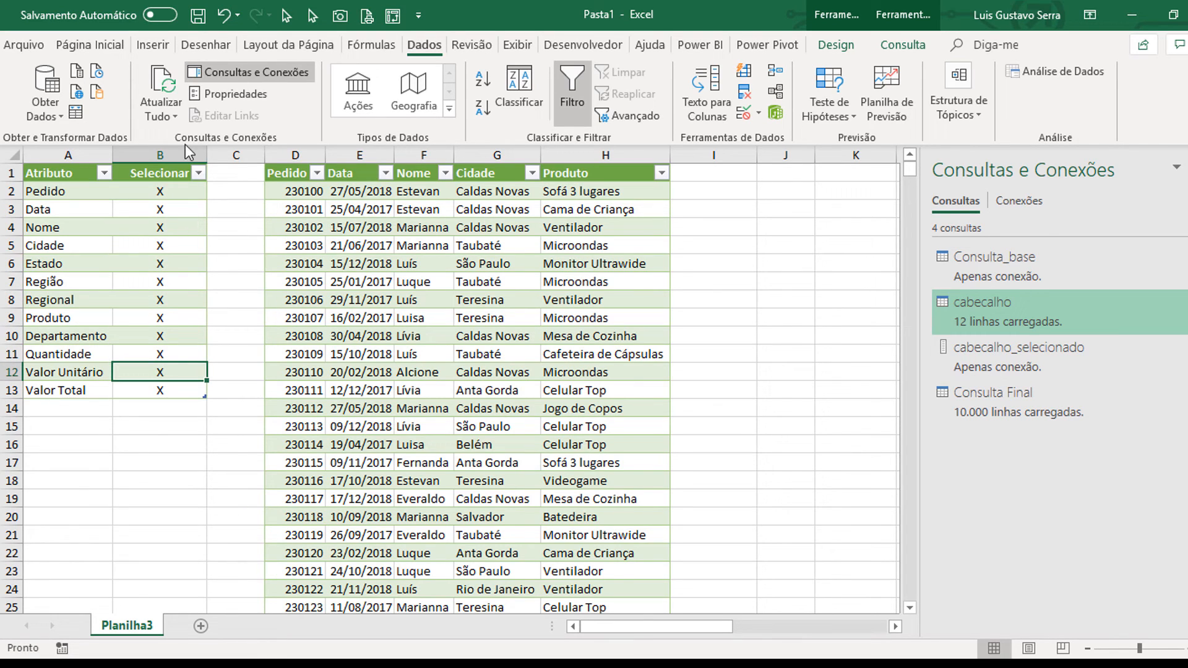
click(162, 83)
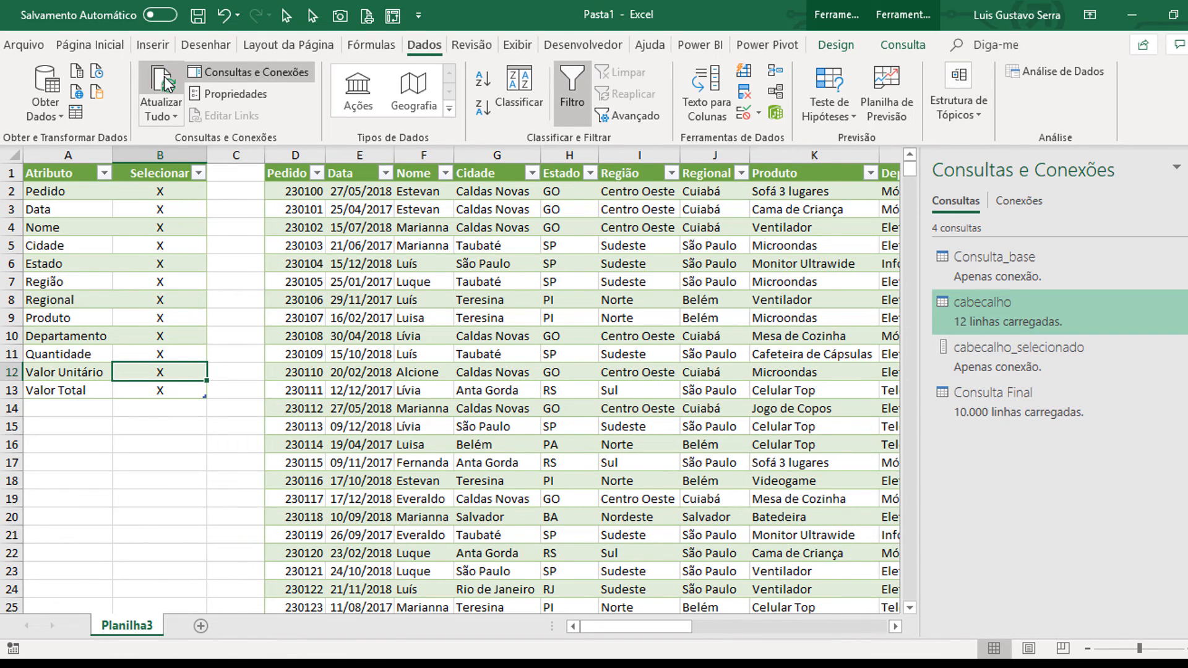
Step: Clear the Selecionar marks from Nome down to Valor Total and refresh all queries
key(Up)
key(Up)
key(Up)
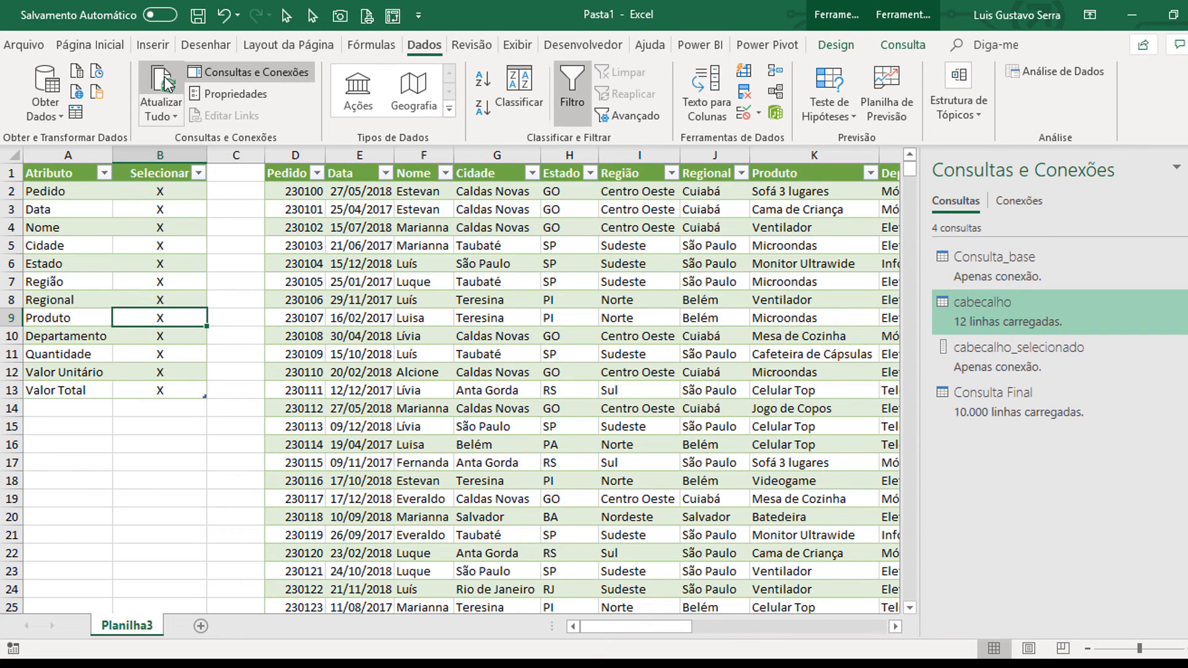
key(Up)
key(Up)
key(Up)
key(Up)
key(Up)
key(ctrl+shift+Down)
key(Delete)
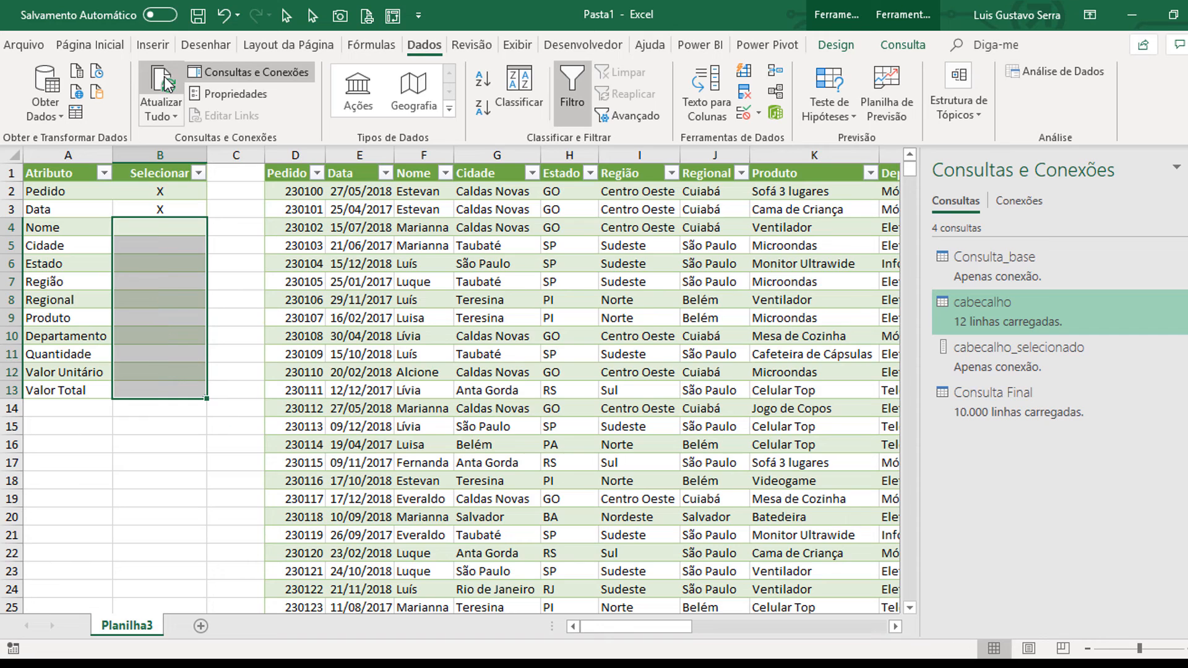
click(166, 83)
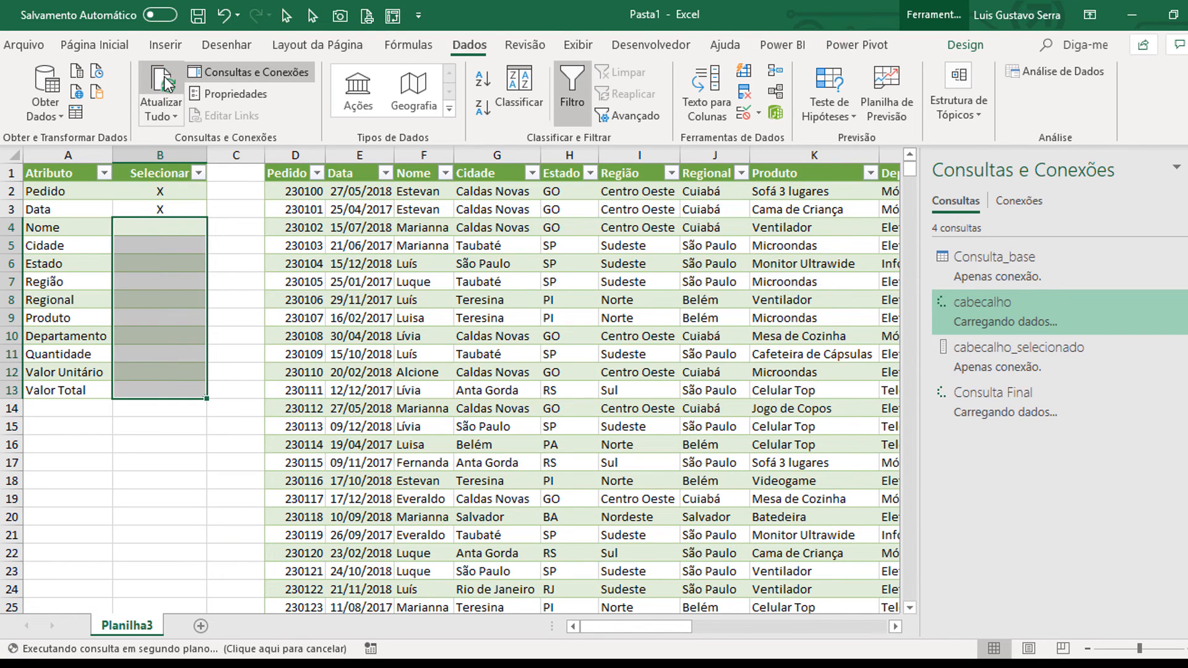
Step: Copy the X beside Data into the Selecionar cells down to Valor Total and refresh all queries
click(180, 222)
key(shift+Up)
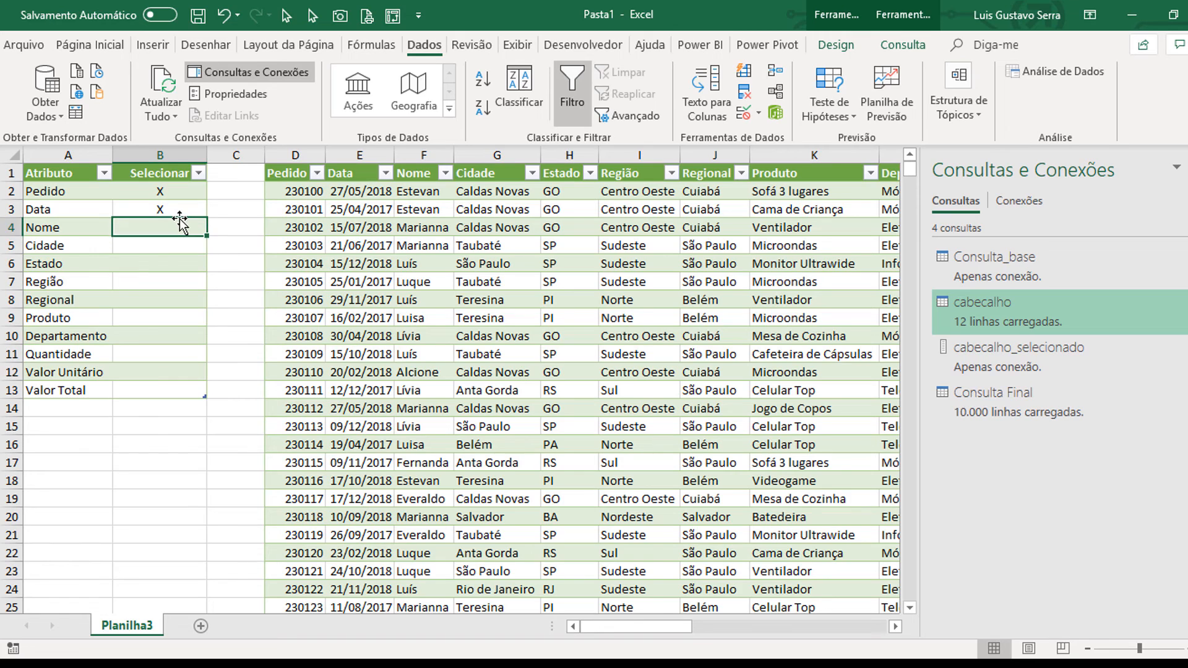
key(ctrl+c)
key(ctrl+shift+Down)
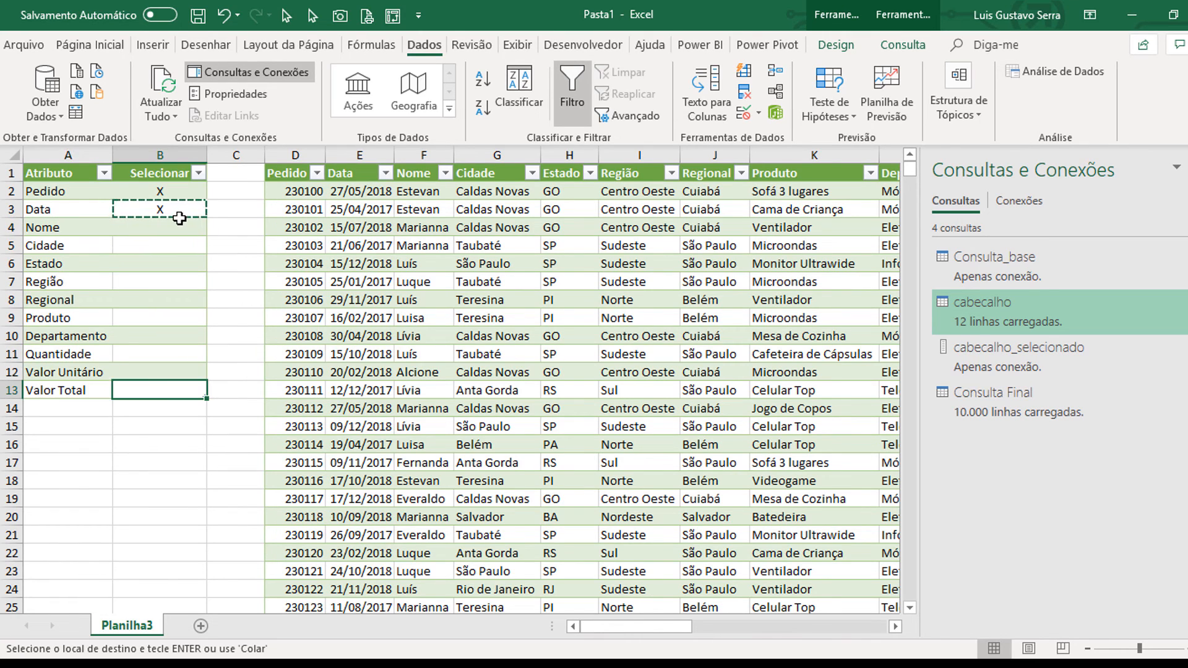
key(Return)
key(Up)
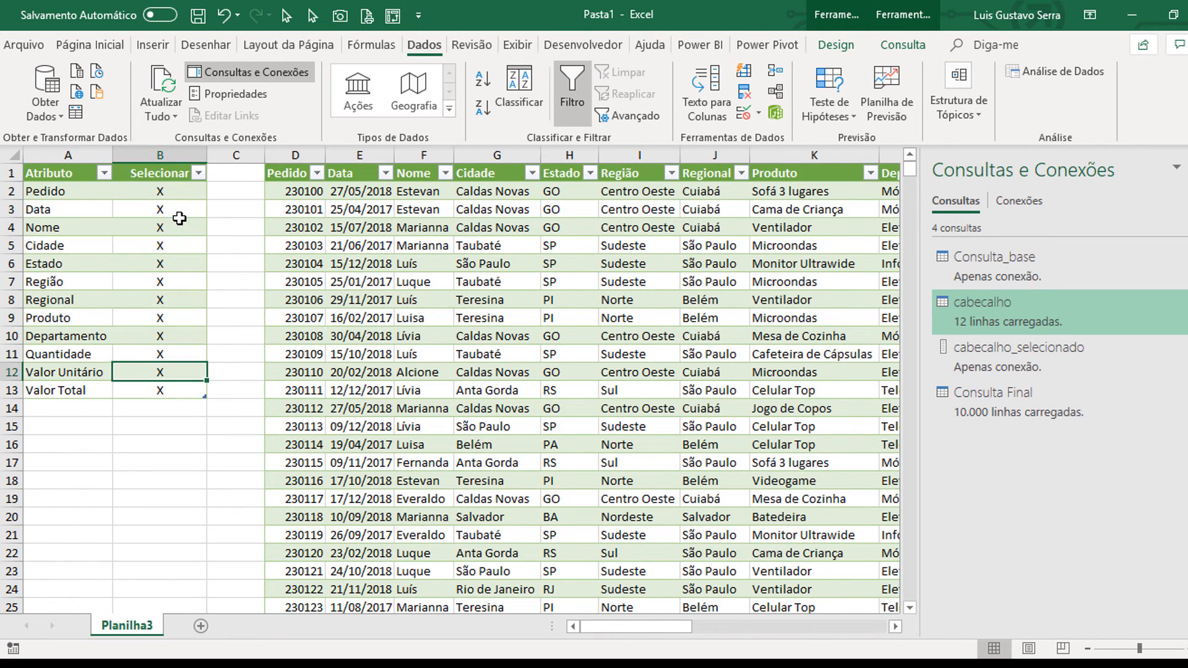
key(ctrl+alt+F5)
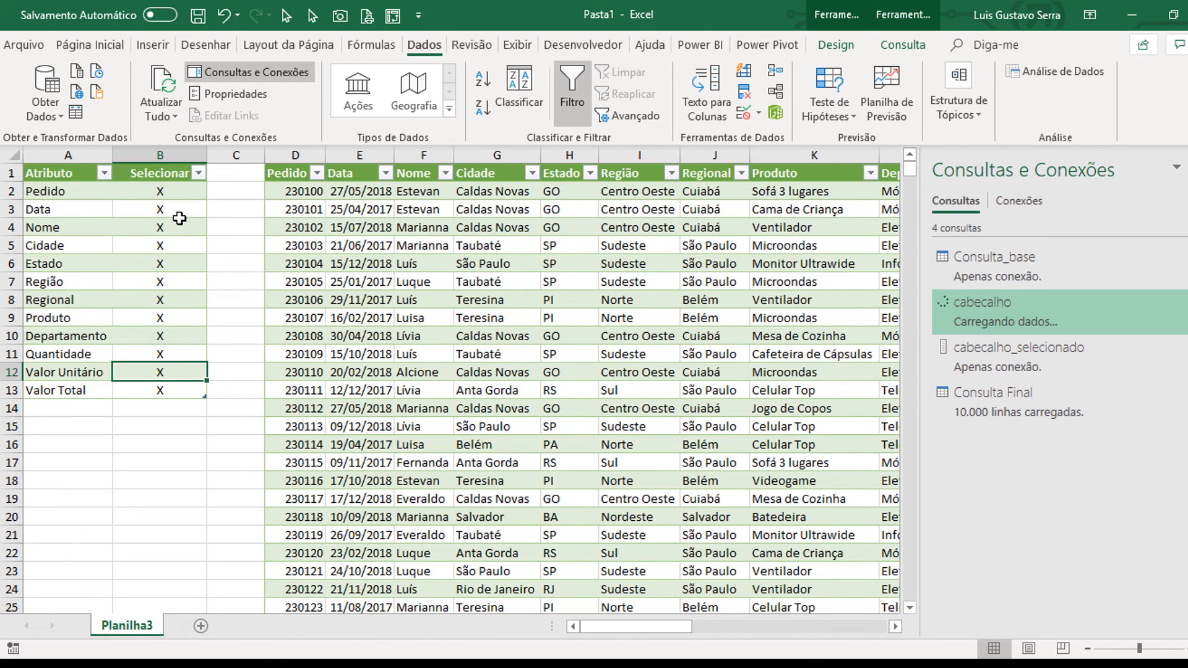
Step: Switch to the MVPConf LATAM page in the browser and highlight the event date and the venue
key(alt+Tab)
key(alt+Tab)
key(alt+Tab)
key(alt+Tab)
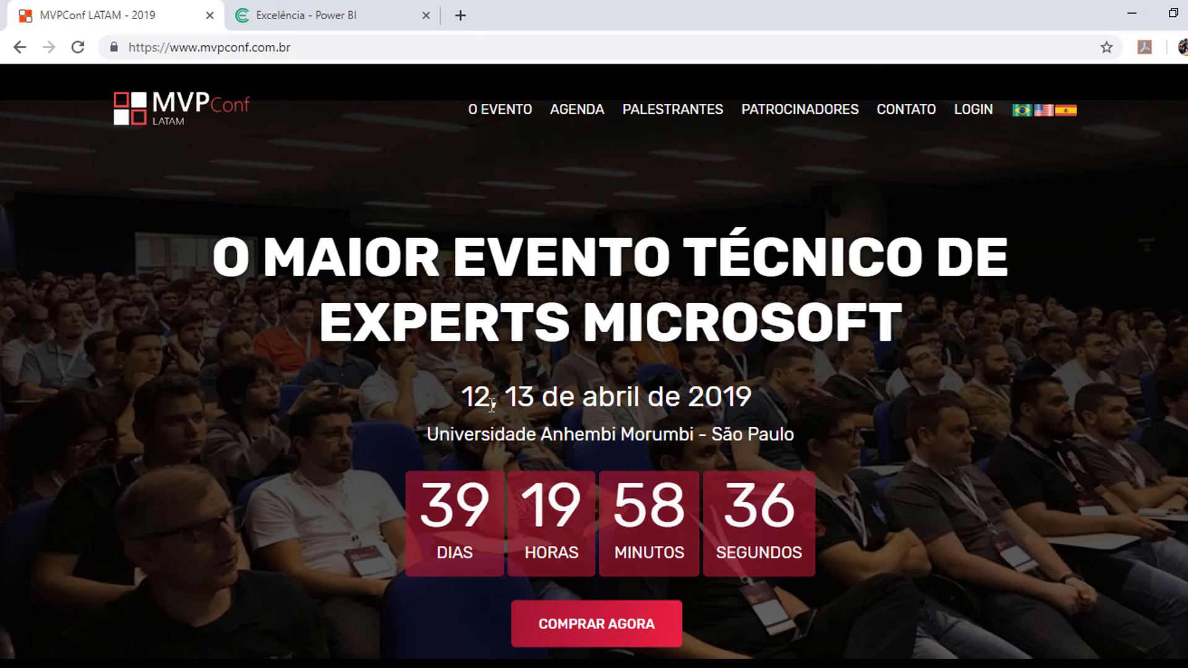
drag(465, 396, 756, 397)
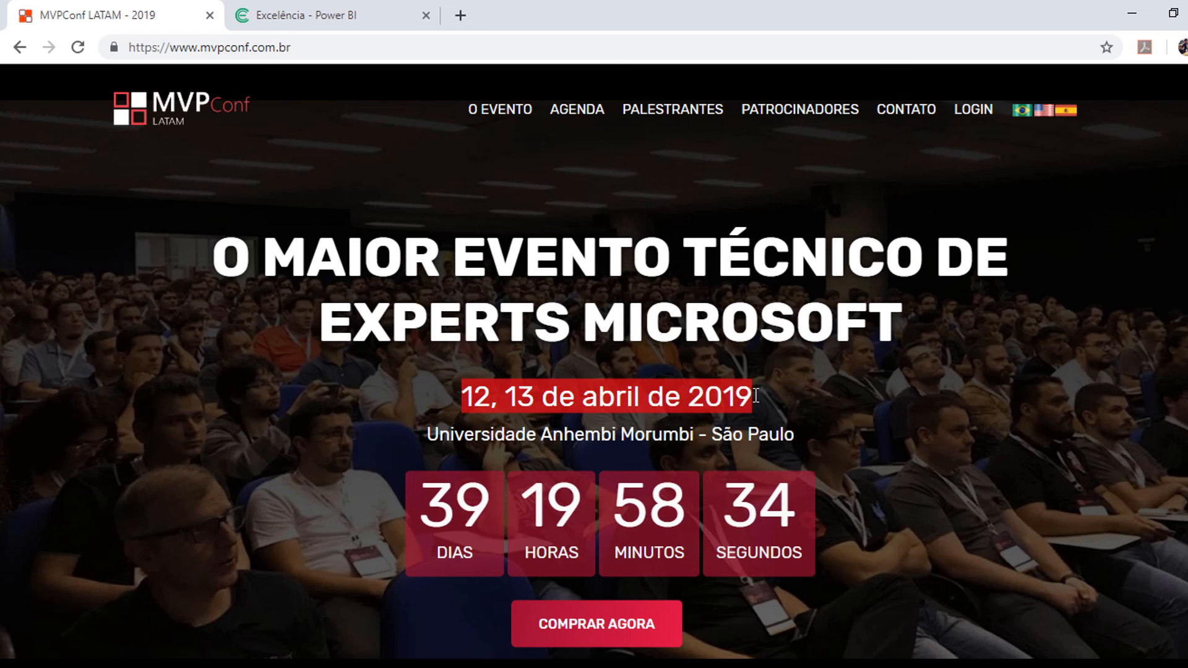
drag(464, 434, 678, 433)
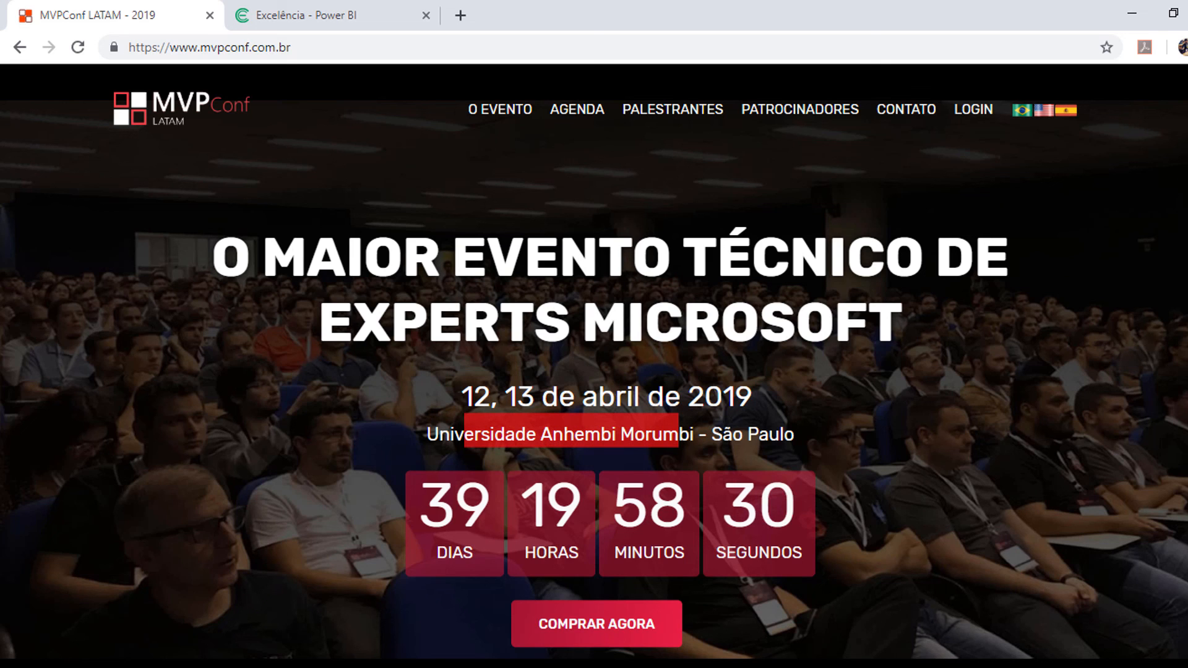
Step: Look through the conference home page, from the Sobre Nós section to the Trilhas and the talk descriptions
scroll(594, 372, down, 15)
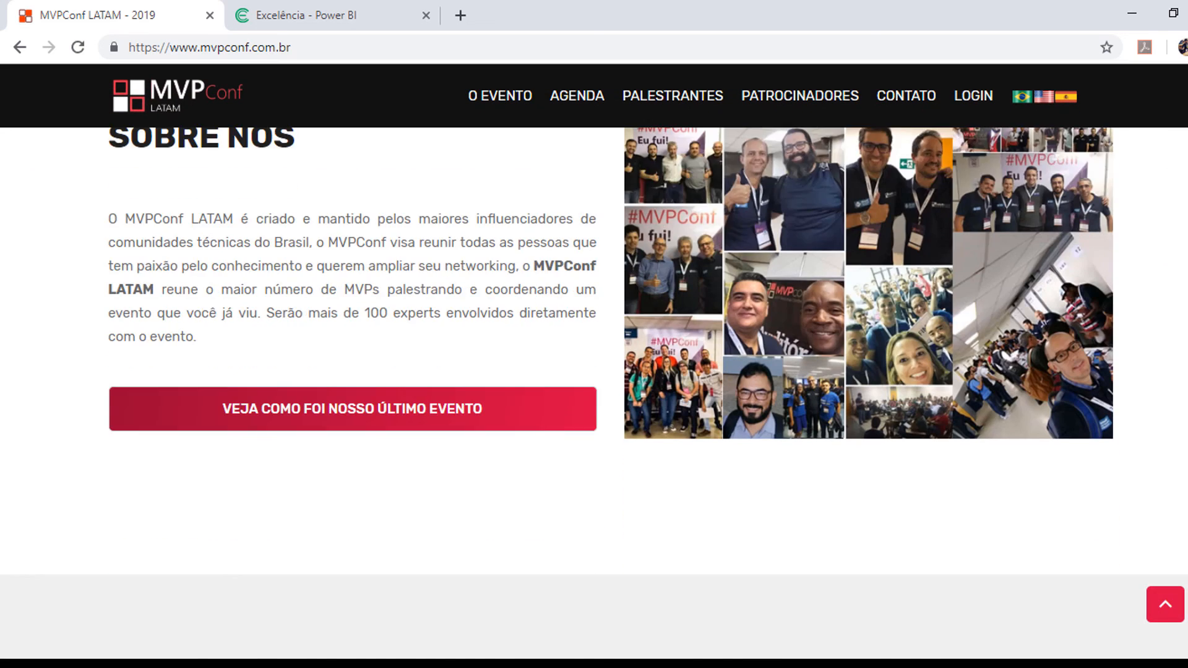
scroll(594, 371, down, 8)
scroll(594, 371, up, 20)
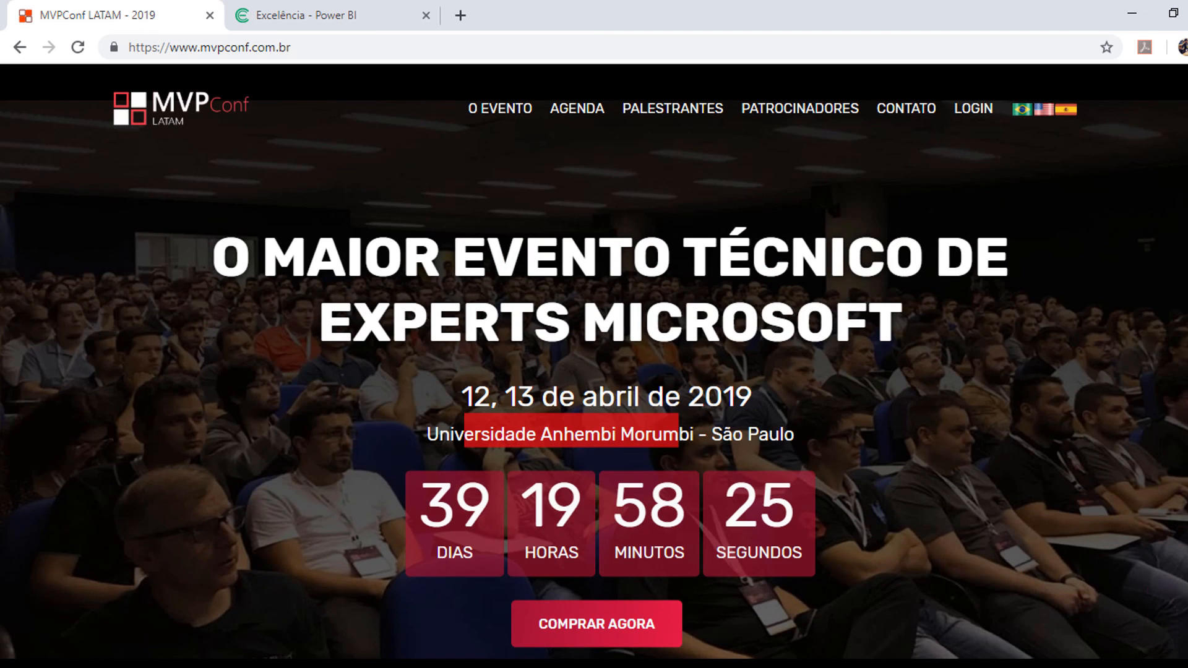
click(308, 47)
click(998, 204)
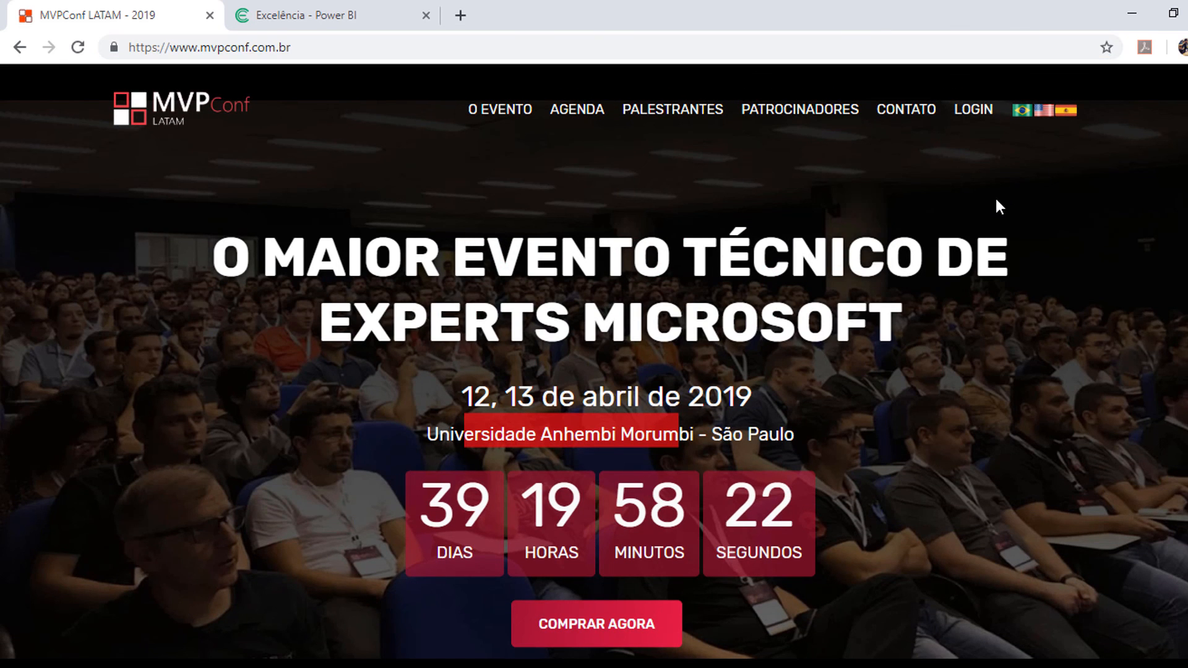
scroll(594, 393, down, 20)
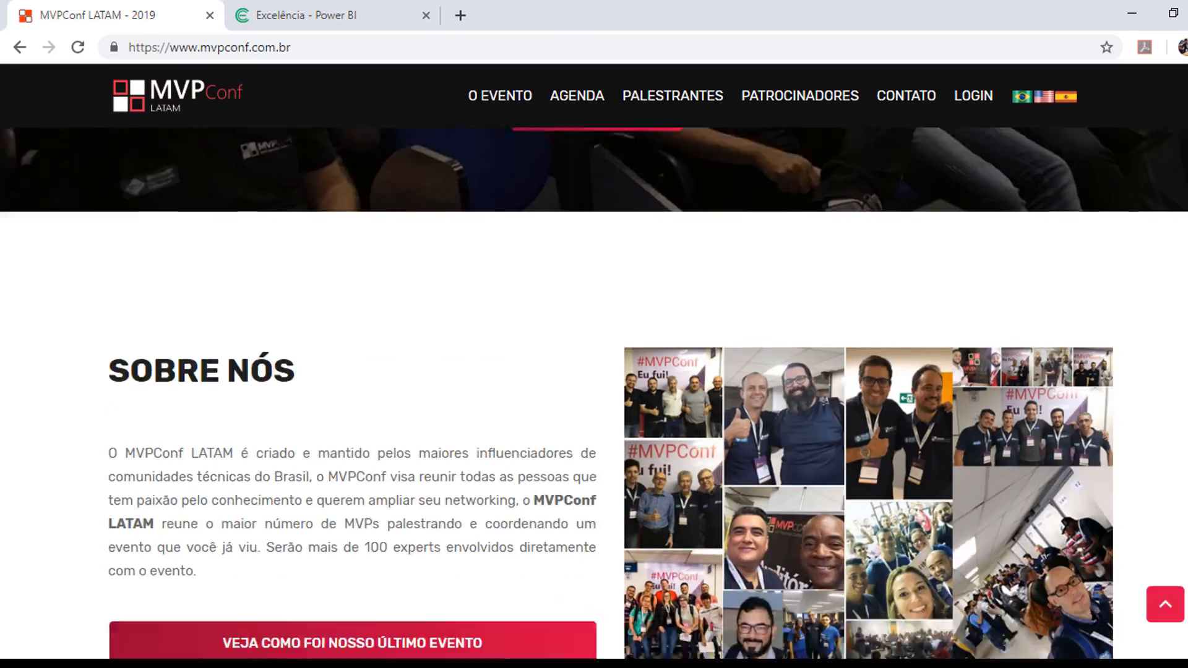
scroll(594, 393, down, 20)
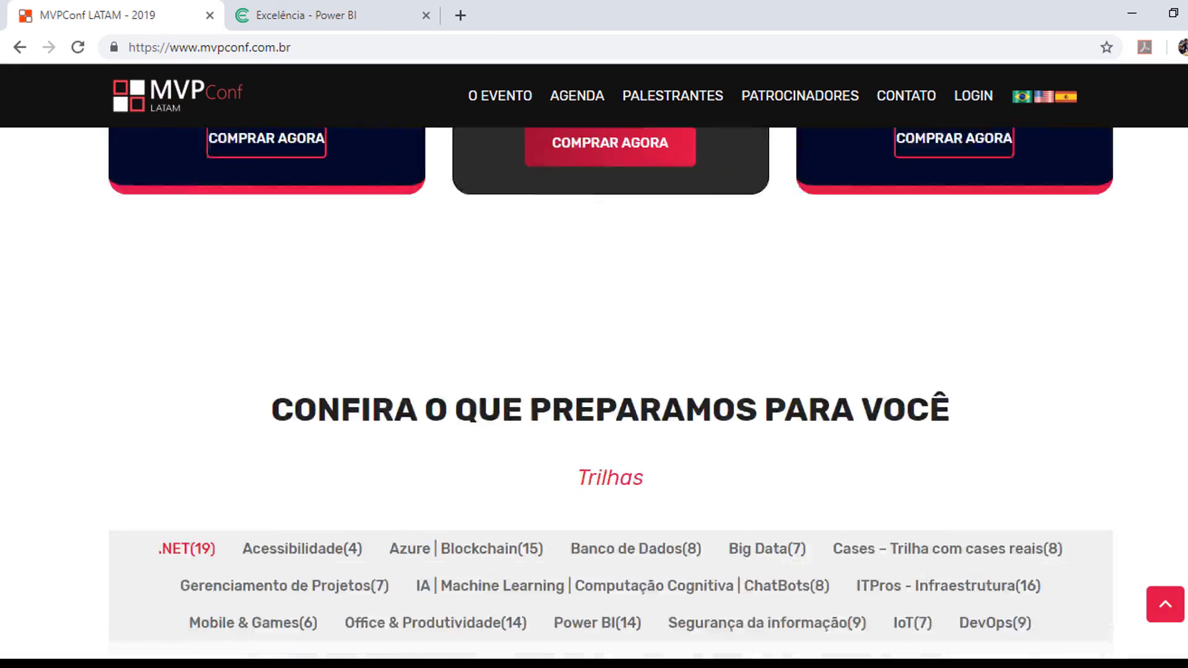
scroll(594, 393, down, 10)
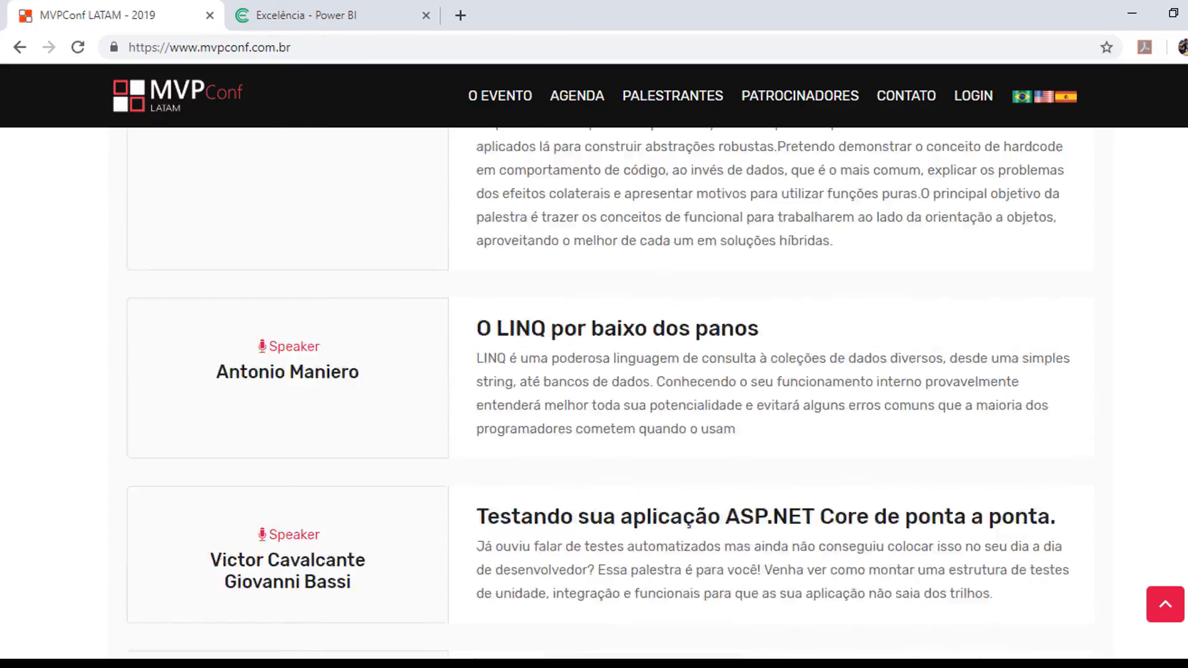
scroll(594, 393, up, 15)
scroll(594, 393, up, 20)
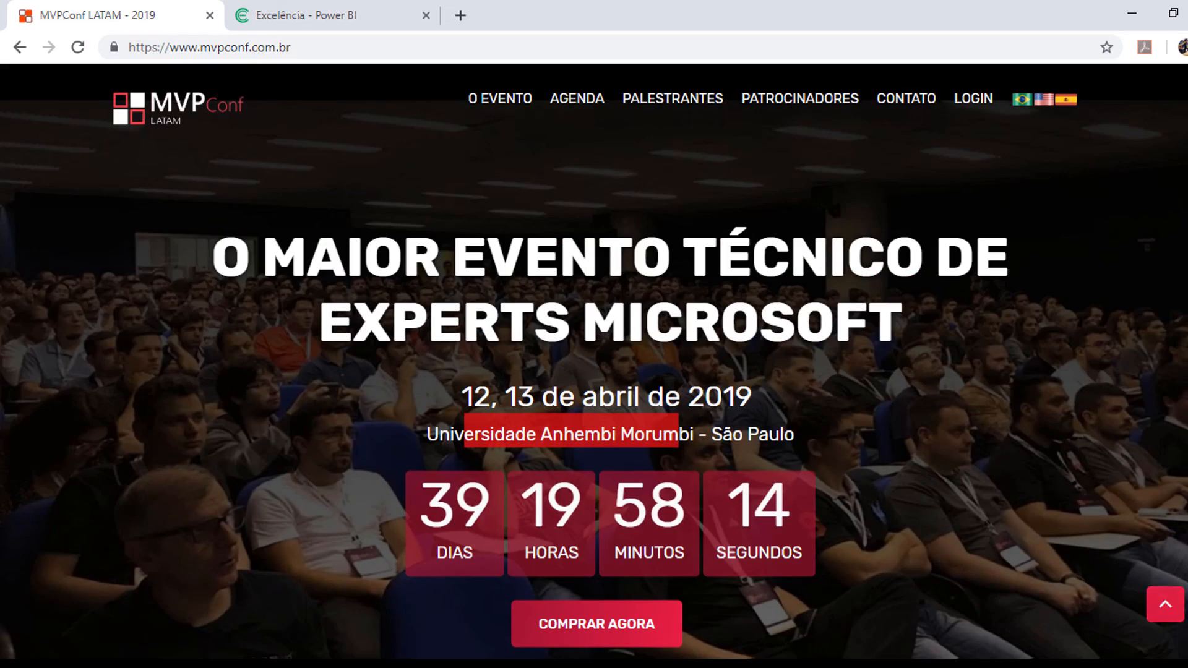